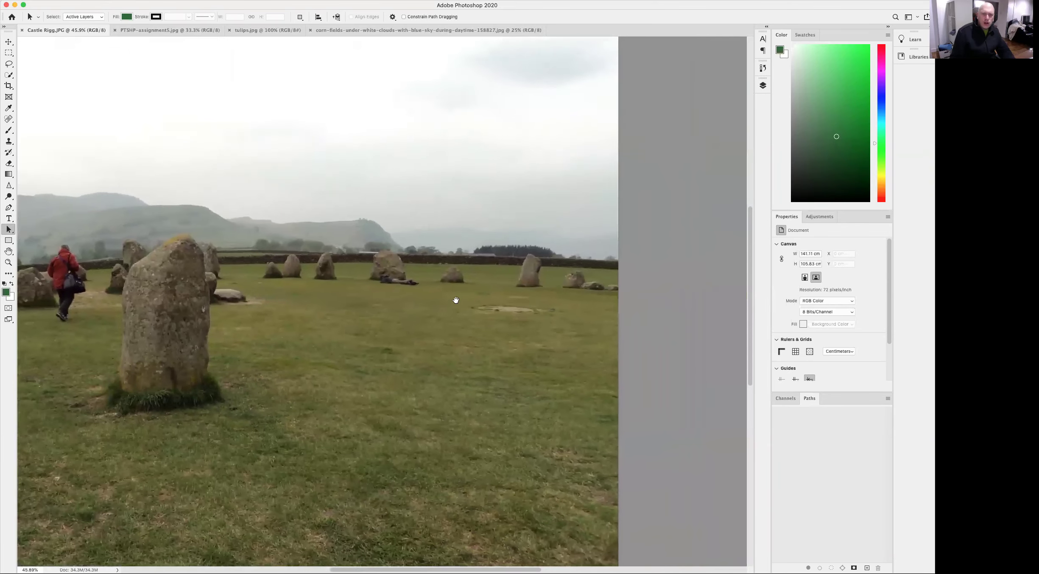
- Clone nearby grass over the legs and lower body of the person lying before the large distant stone, using the Clone Stamp
drag(379, 298, 444, 297)
mouse_move(490, 324)
mouse_down()
mouse_move(464, 326)
mouse_move(427, 304)
mouse_move(441, 327)
mouse_move(548, 281)
mouse_move(494, 317)
mouse_move(482, 312)
mouse_up()
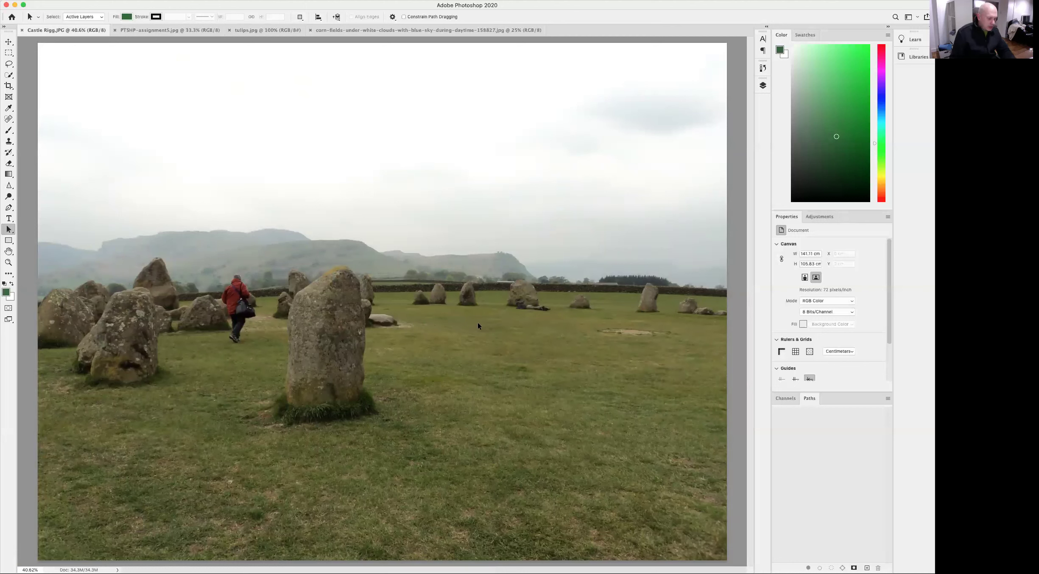
key(s)
drag(531, 315, 592, 320)
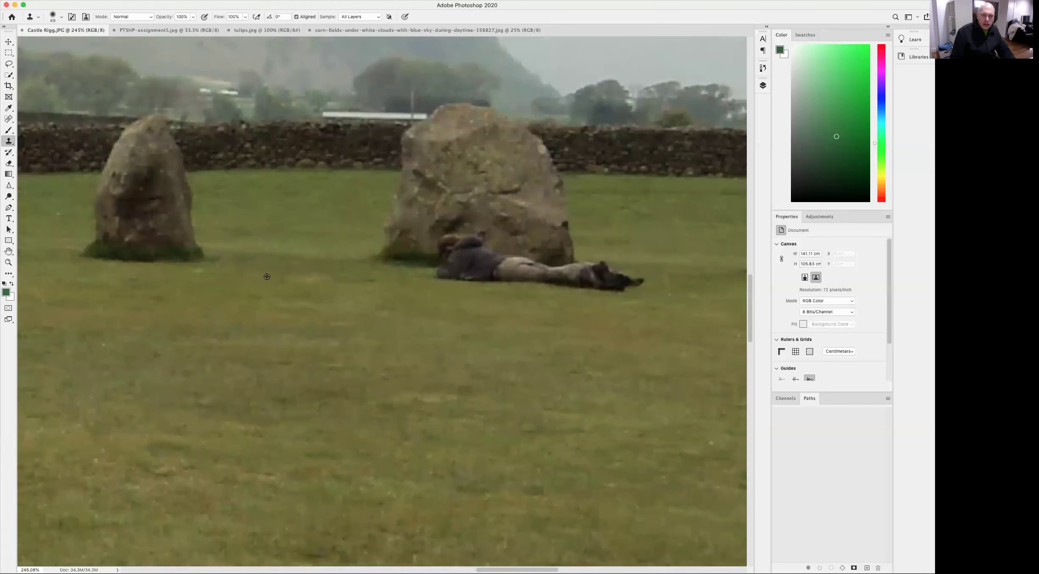
mouse_move(428, 279)
mouse_down()
mouse_move(627, 284)
mouse_move(637, 299)
mouse_move(610, 269)
mouse_move(587, 276)
mouse_up()
key(bracketleft)
key(bracketleft)
drag(454, 276, 537, 271)
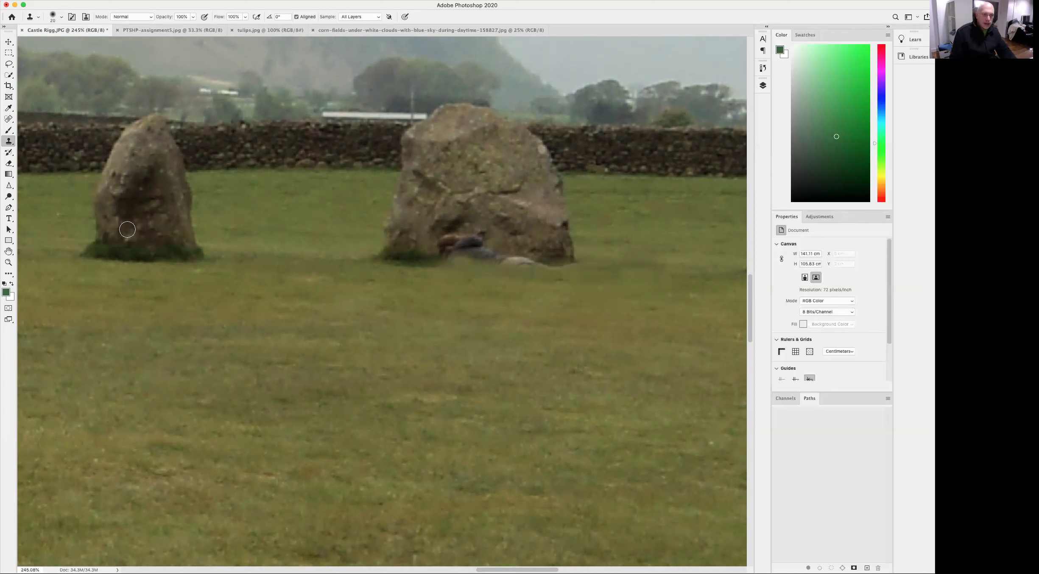
- Clone the base of the neighbouring stone over the last traces of the lying person along the large stone's foot
mouse_move(455, 265)
mouse_down()
mouse_move(497, 259)
mouse_move(455, 250)
mouse_up()
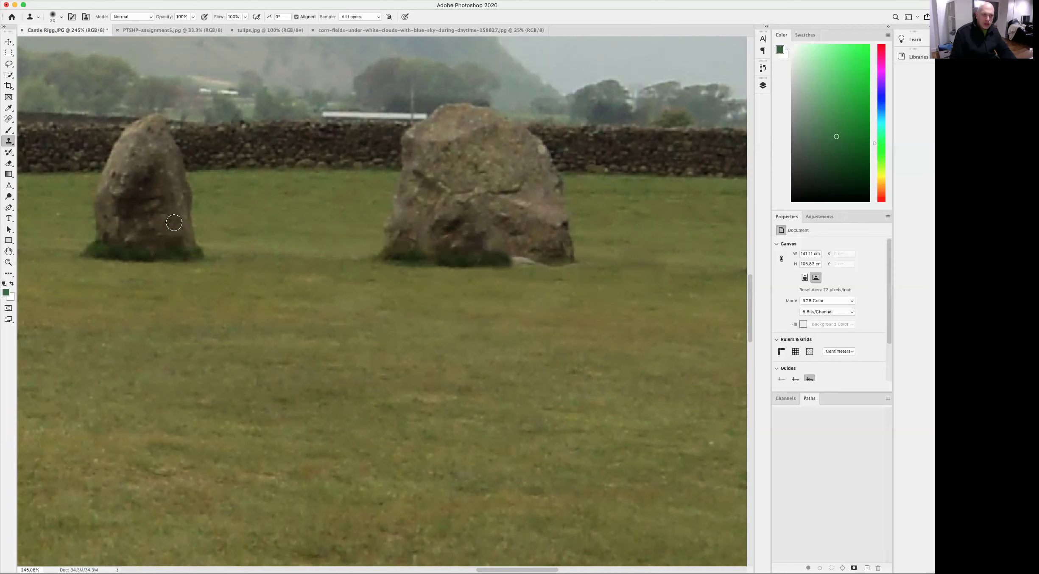
scroll(360, 272, right, 10)
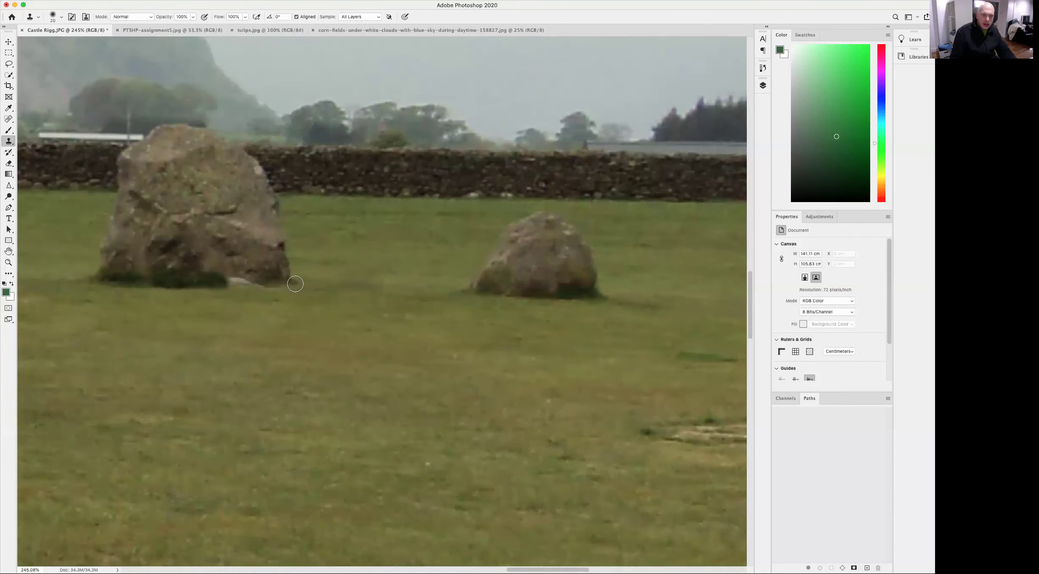
drag(280, 284, 222, 282)
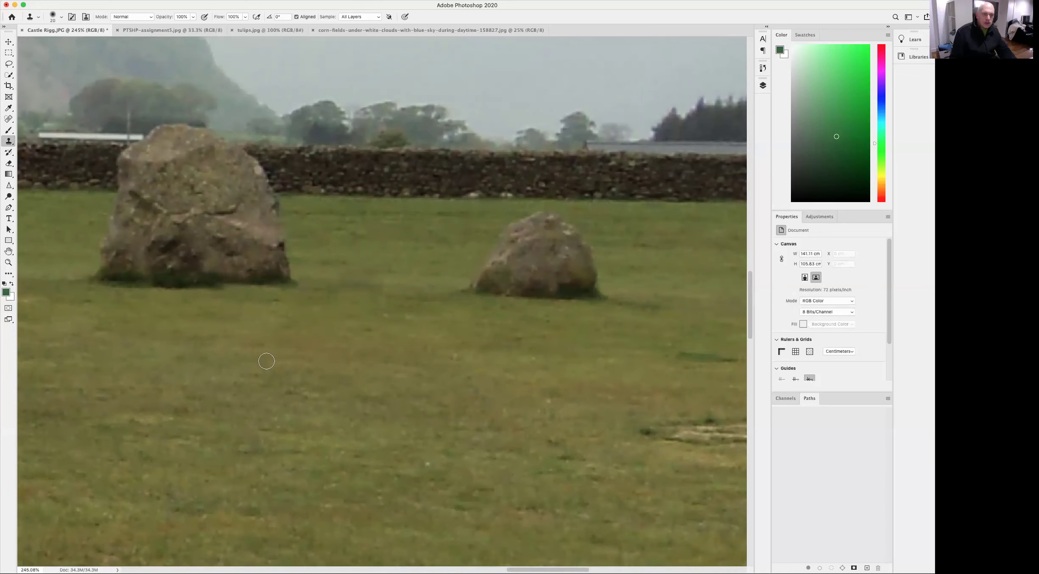
scroll(289, 310, down, 5)
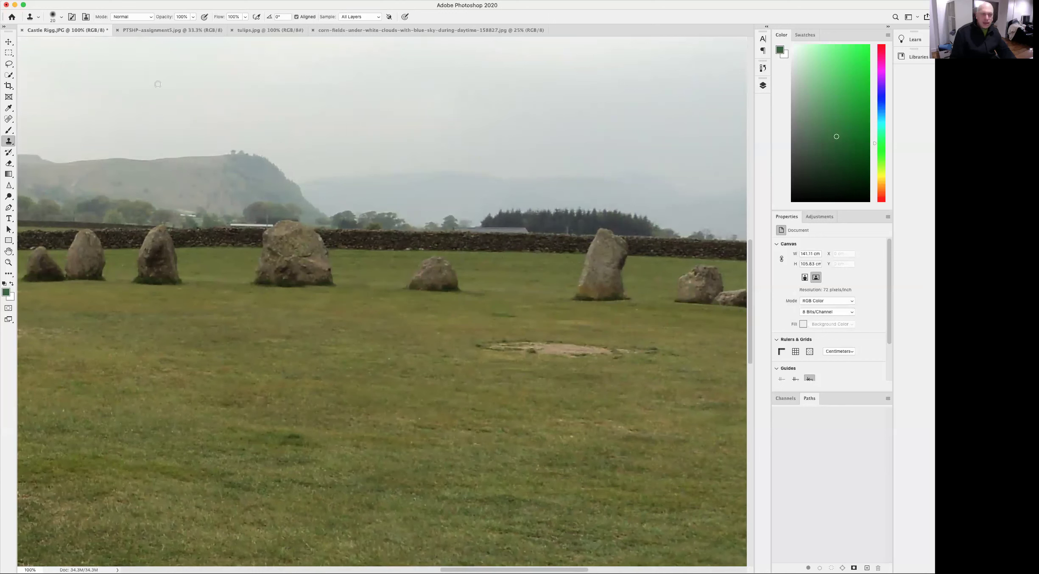
- Remove the bare sandy patch in the grass beneath the distant stones with the Spot Healing Brush in Content-Aware mode
right_click(8, 142)
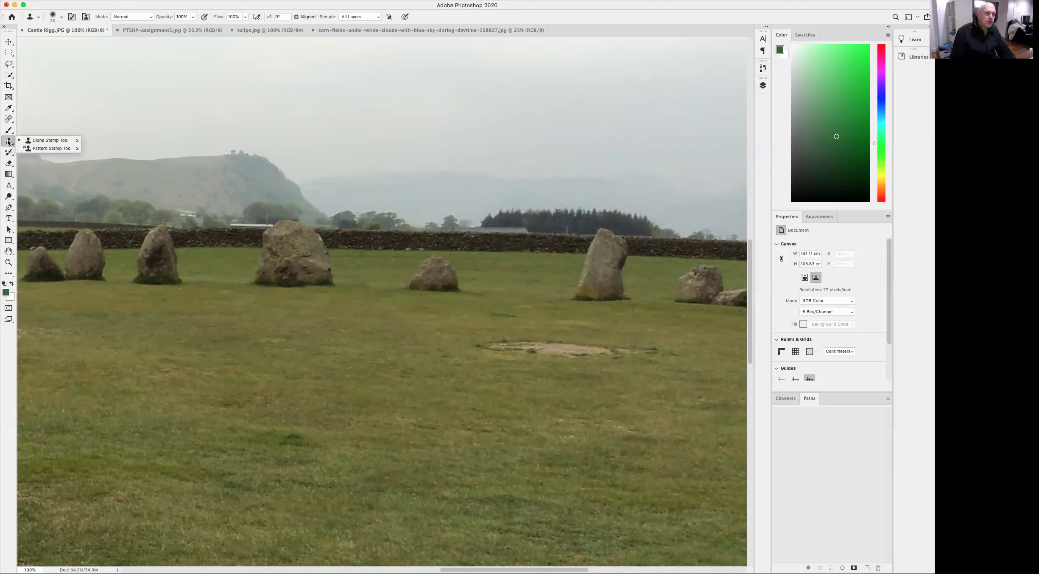
click(9, 120)
right_click(8, 120)
click(49, 120)
drag(483, 342, 653, 350)
mouse_move(393, 412)
mouse_down()
mouse_move(400, 305)
mouse_move(543, 272)
mouse_move(543, 251)
mouse_up()
drag(584, 220, 584, 221)
scroll(587, 372, down, 10)
scroll(588, 372, right, 5)
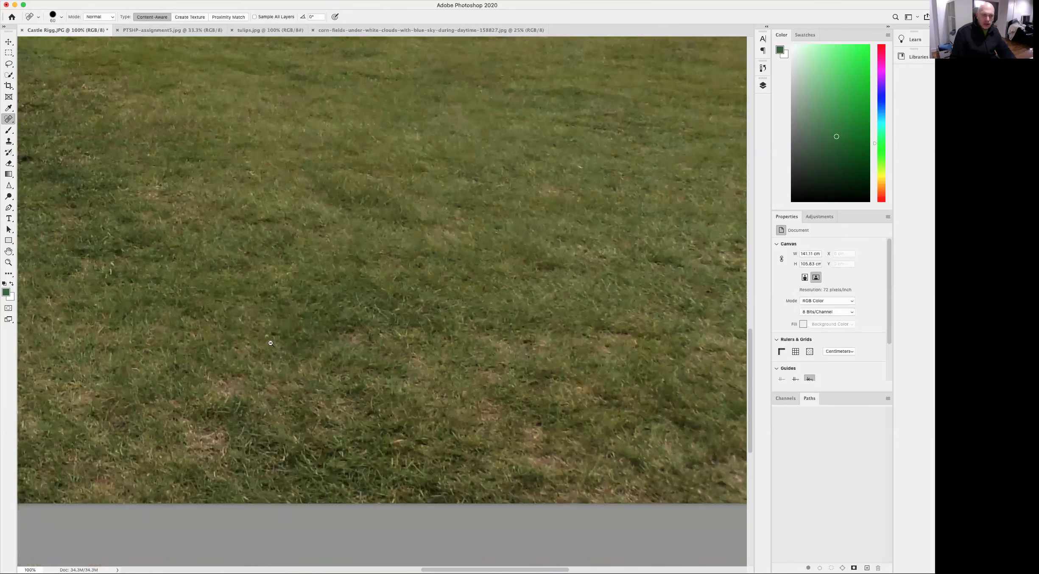
- Enlarge the Spot Healing Brush to 175 and heal the dark, worn grass in the foreground below the standing stones
alt+click(251, 356)
mouse_move(297, 364)
mouse_down()
mouse_move(356, 374)
mouse_move(285, 410)
mouse_up()
mouse_move(273, 416)
mouse_down()
mouse_move(297, 431)
mouse_move(284, 443)
mouse_up()
drag(499, 303, 717, 399)
drag(212, 360, 485, 318)
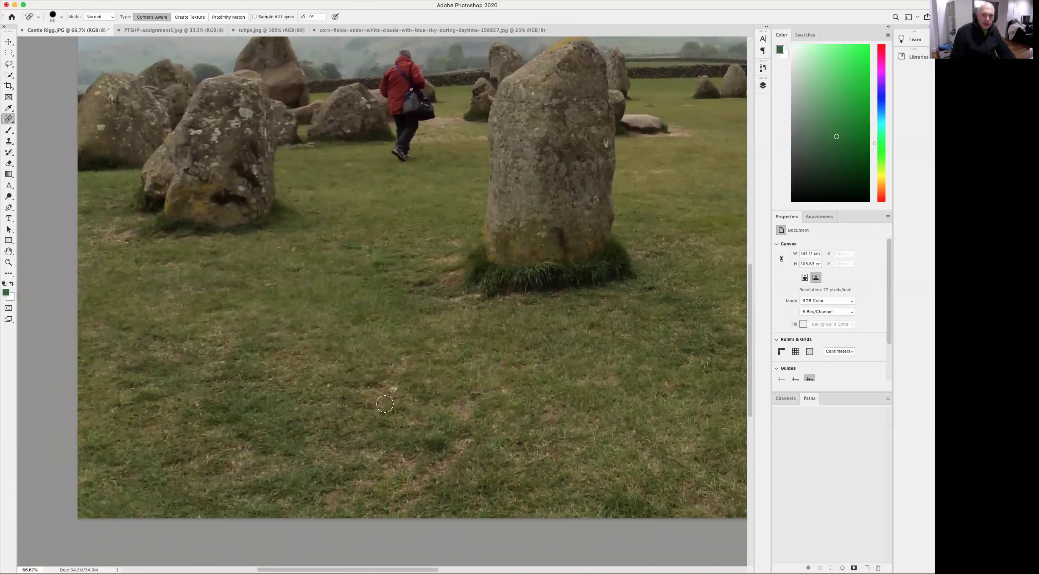
key(bracketright)
key(bracketright)
key(bracketright)
key(bracketright)
key(bracketright)
key(bracketright)
key(bracketright)
mouse_move(367, 396)
mouse_down()
mouse_move(480, 412)
mouse_move(434, 458)
mouse_move(457, 459)
mouse_up()
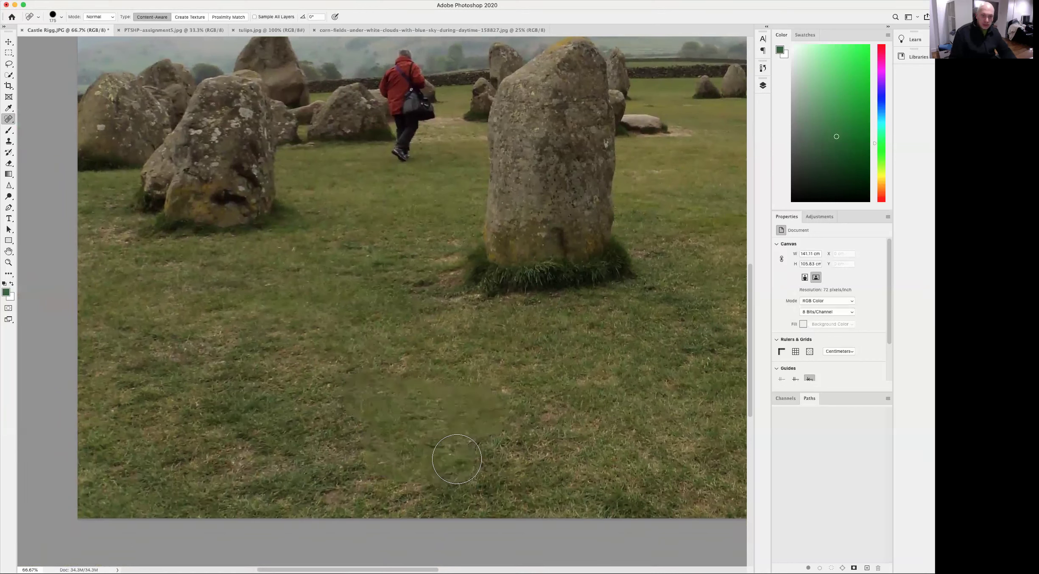
- Touch up the remaining blotches around the healed foreground grass with single healing dabs
click(464, 409)
click(440, 459)
click(376, 461)
click(369, 395)
drag(508, 306, 428, 359)
alt+click(428, 359)
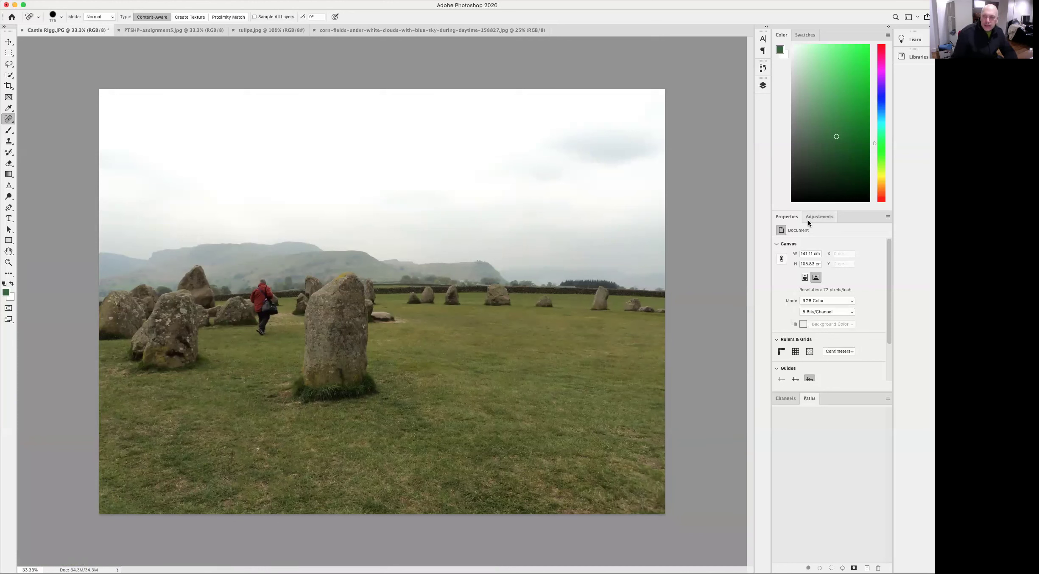
- Show the layers and open the Camera Raw Filter on the Background layer, dismissing its welcome screen
click(764, 85)
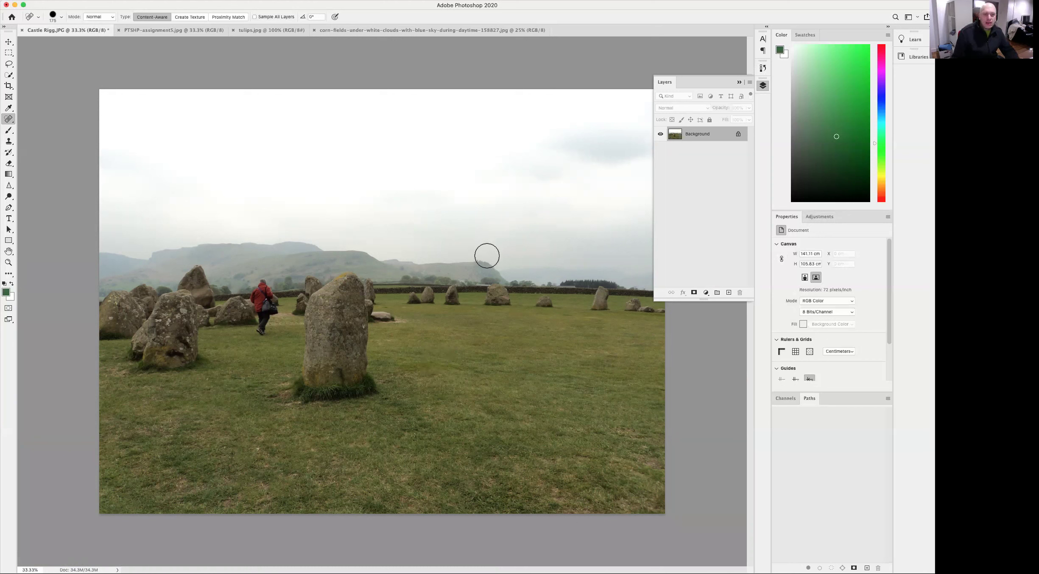
click(200, 0)
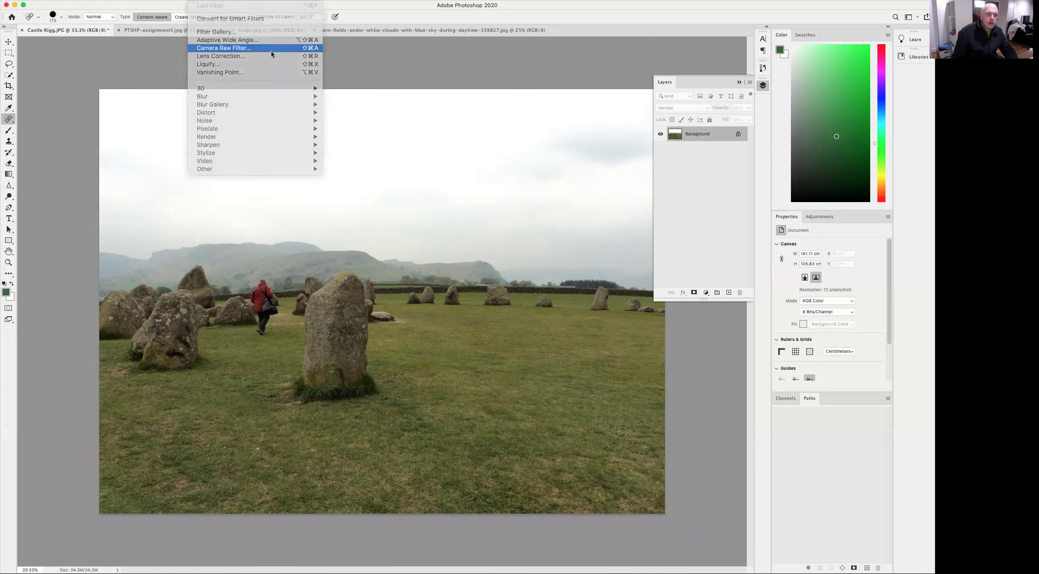
click(227, 51)
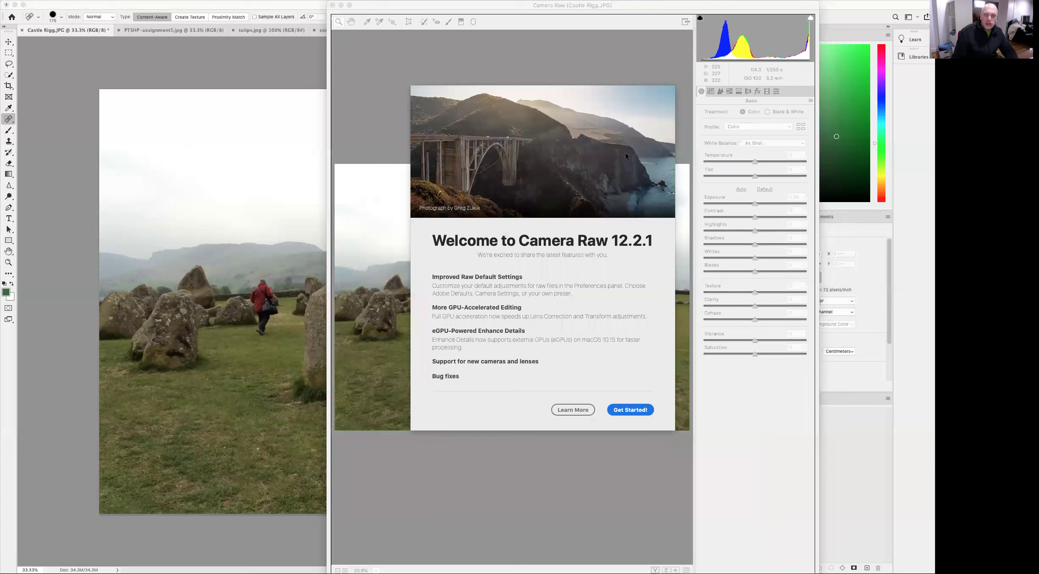
click(631, 409)
drag(462, 13, 407, 55)
drag(613, 62, 703, 61)
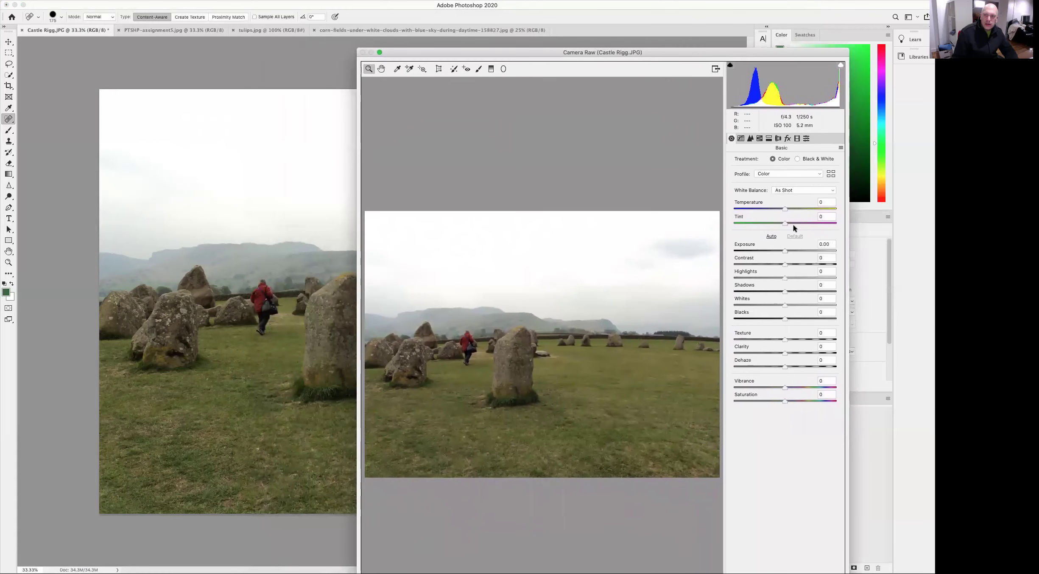
- Apply Camera Raw with Temperature +10, Exposure -0.35, Contrast +23, Highlights +13 and Shadows +40
drag(791, 212, 793, 212)
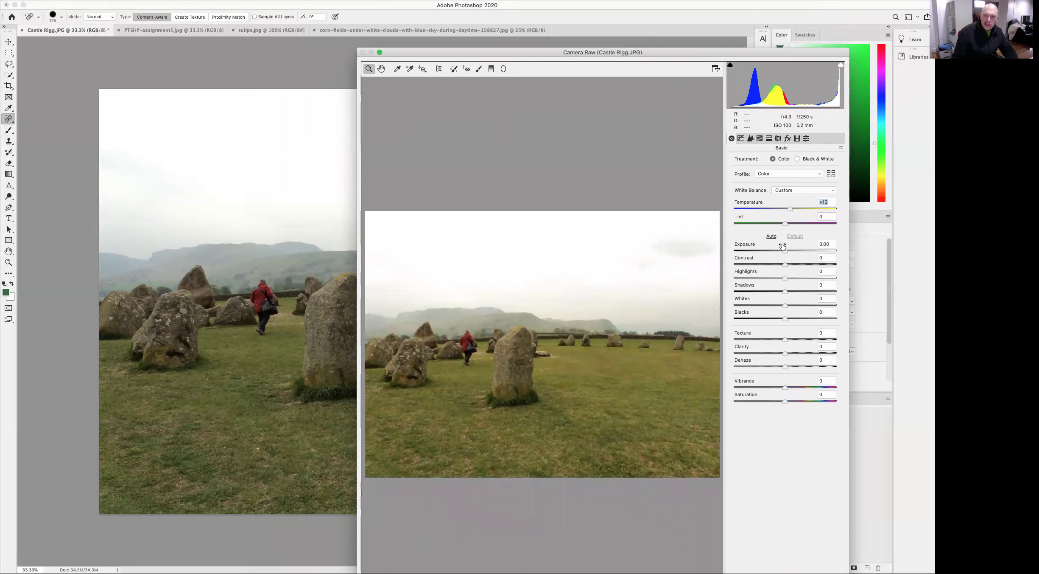
drag(786, 253, 783, 253)
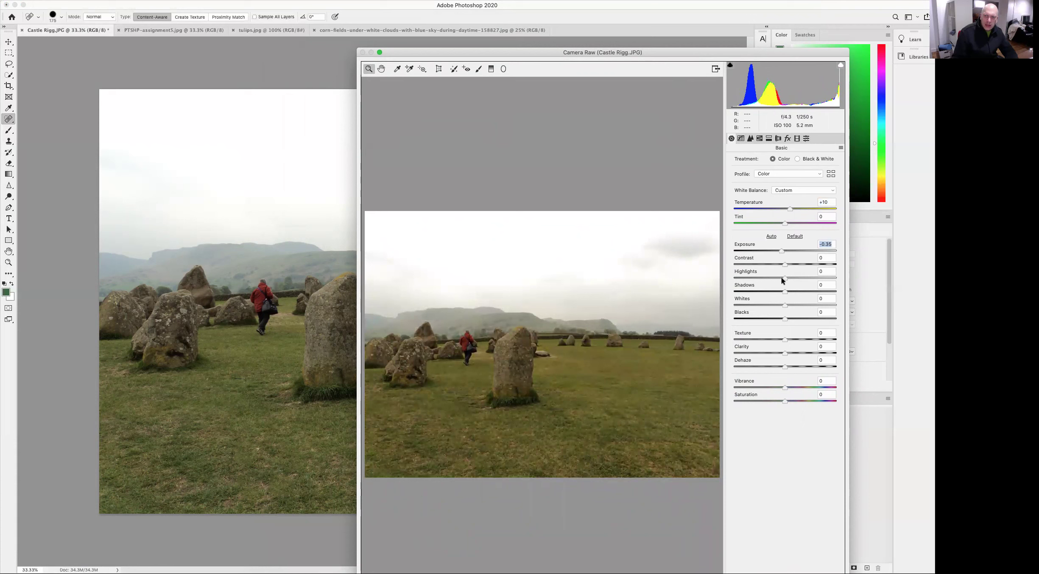
mouse_move(785, 266)
mouse_down()
mouse_move(776, 266)
mouse_move(798, 268)
mouse_move(791, 278)
mouse_up()
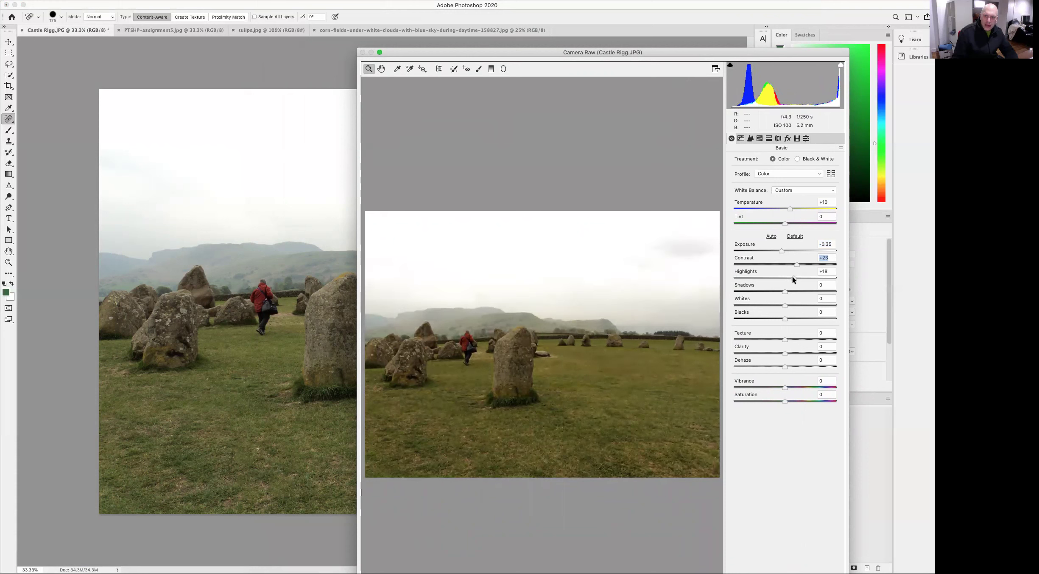
drag(785, 292, 807, 292)
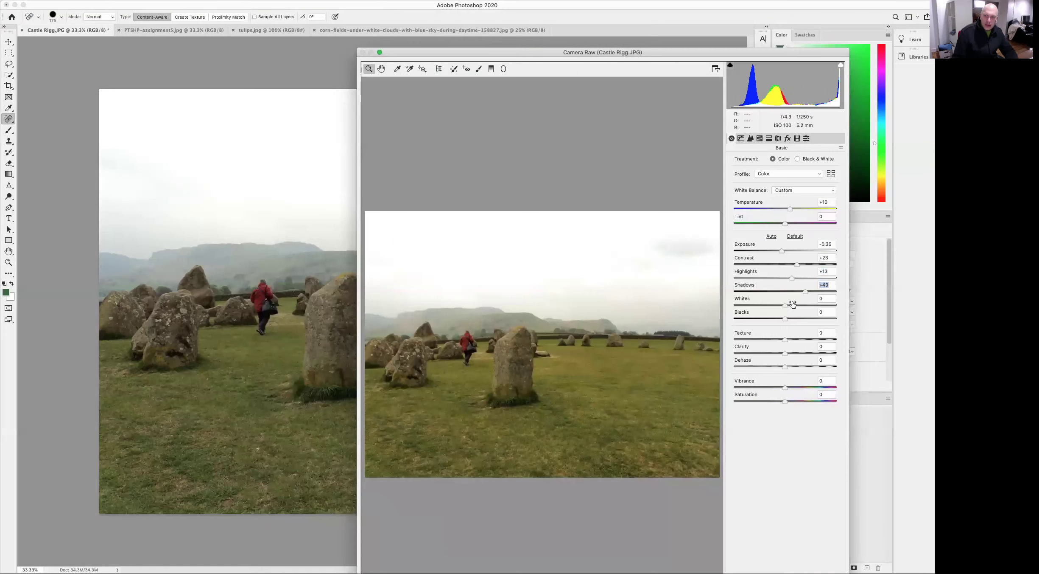
click(781, 252)
drag(716, 52, 722, 5)
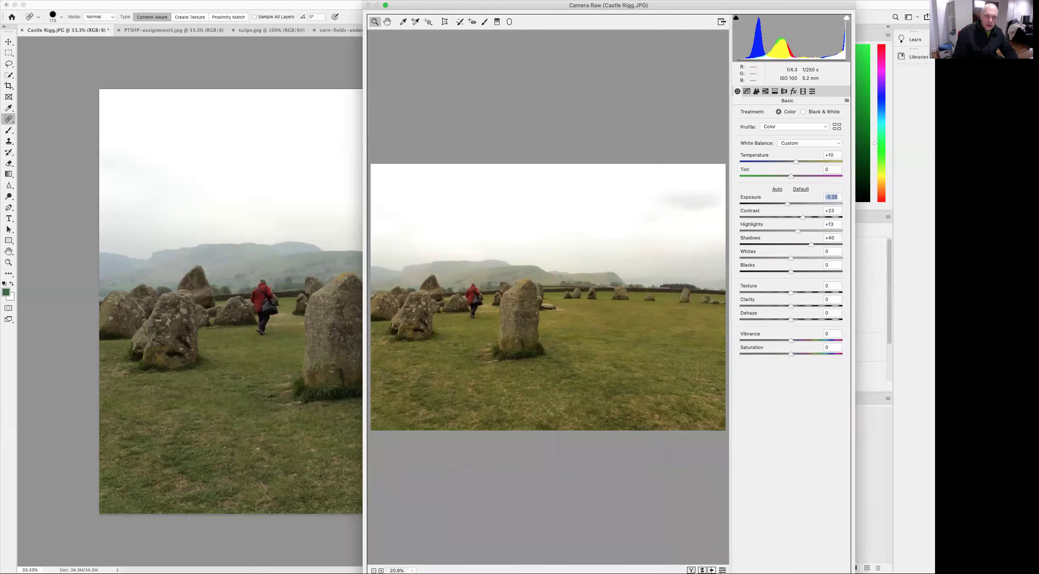
key(Return)
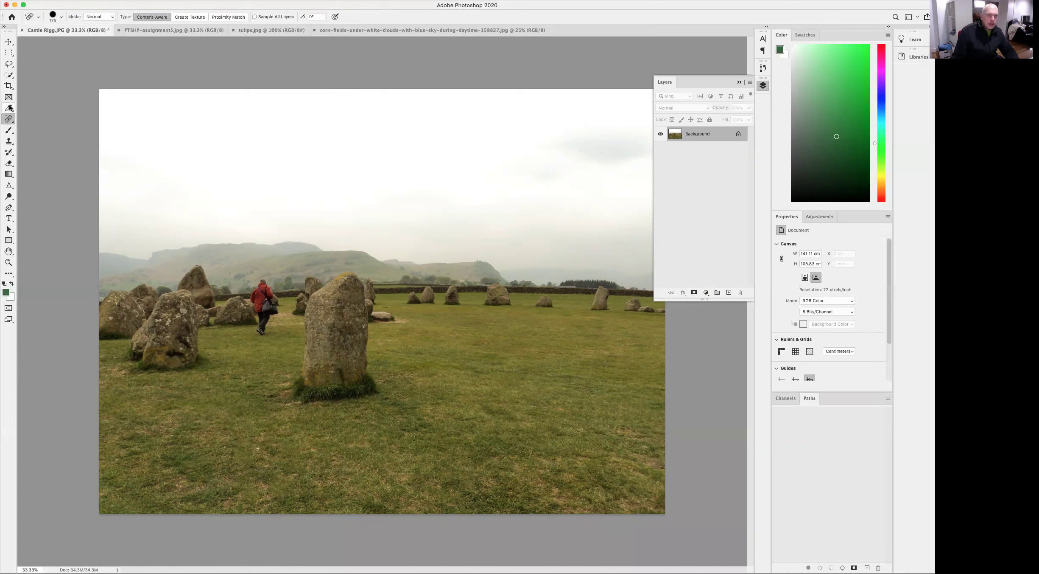
- Select the whole sky down to the hills with the Quick Selection Tool, using a 500-pixel brush
click(8, 77)
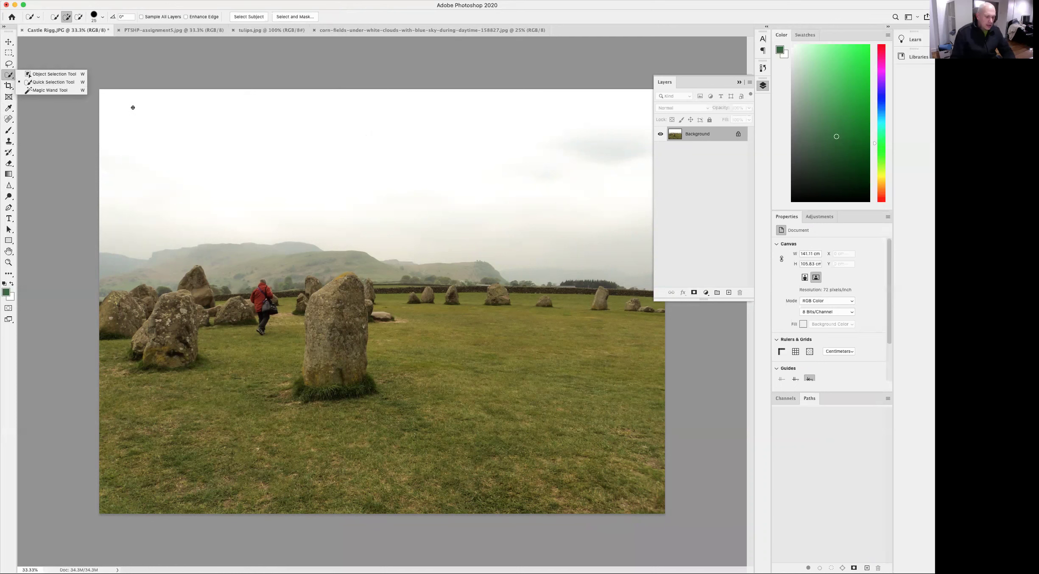
click(121, 99)
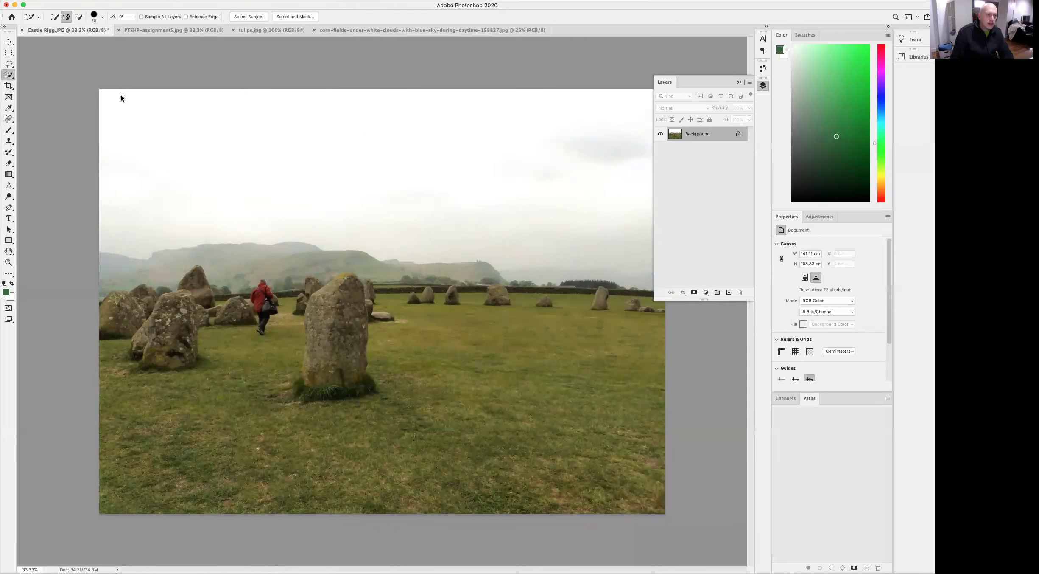
key(bracketright)
key(bracketright)
key(bracketright)
key(bracketright)
key(bracketright)
key(bracketright)
key(bracketright)
drag(107, 104, 703, 109)
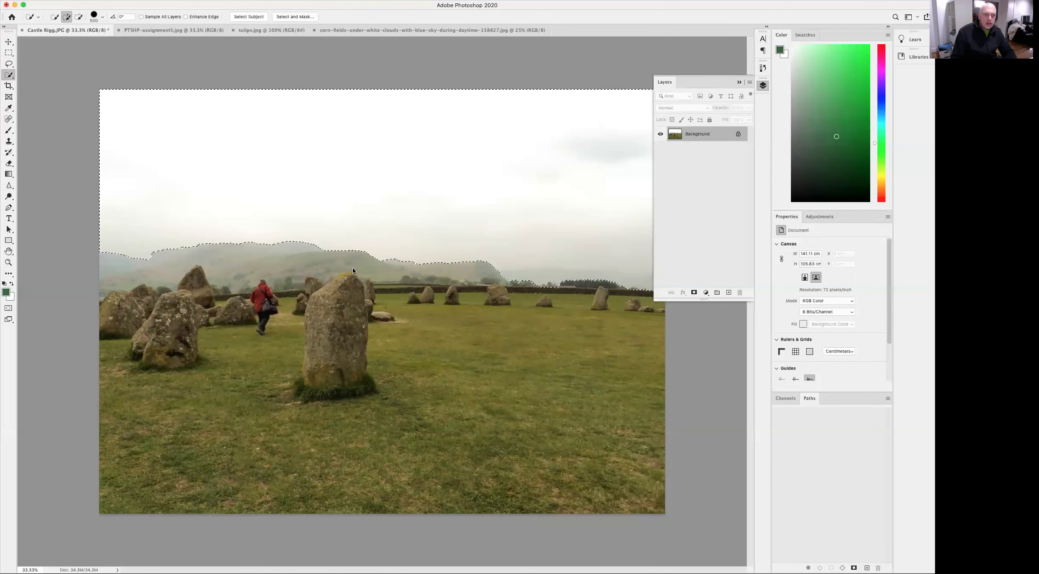
- Reduce the selection brush to 60 and subtract the hazy distant hills above the trees and wall from the sky selection
scroll(570, 280, up, 1)
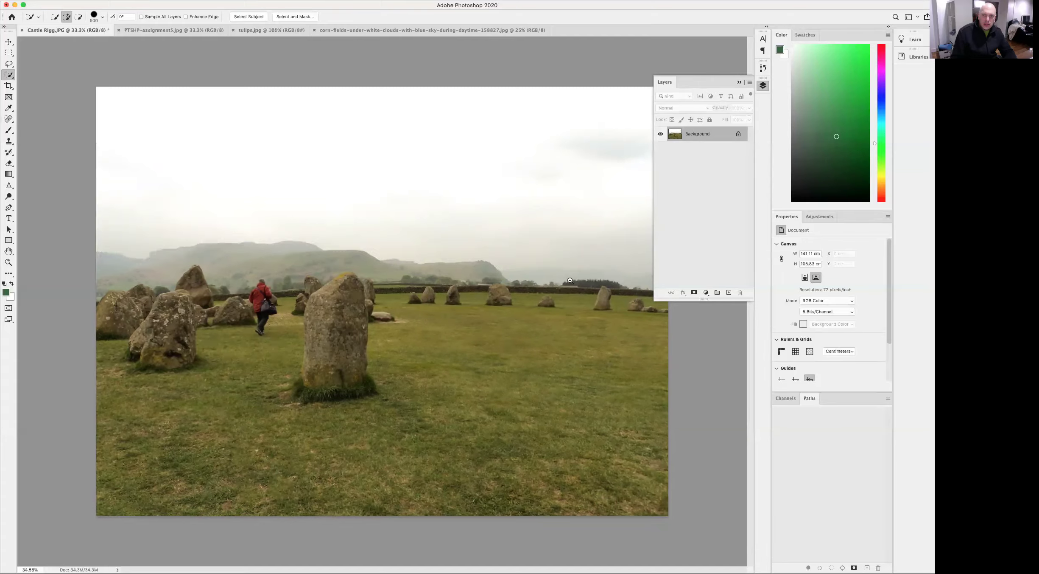
scroll(570, 281, up, 10)
drag(581, 288, 353, 347)
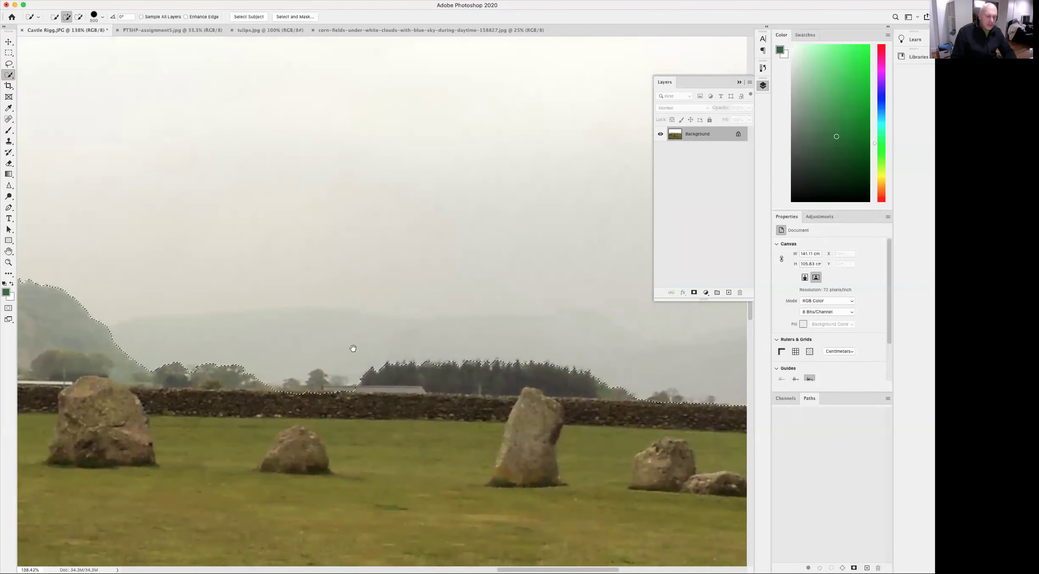
key(bracketleft)
key(bracketleft)
key(bracketleft)
key(bracketleft)
key(bracketleft)
key(bracketleft)
key(bracketleft)
key(bracketleft)
key(bracketleft)
key(bracketleft)
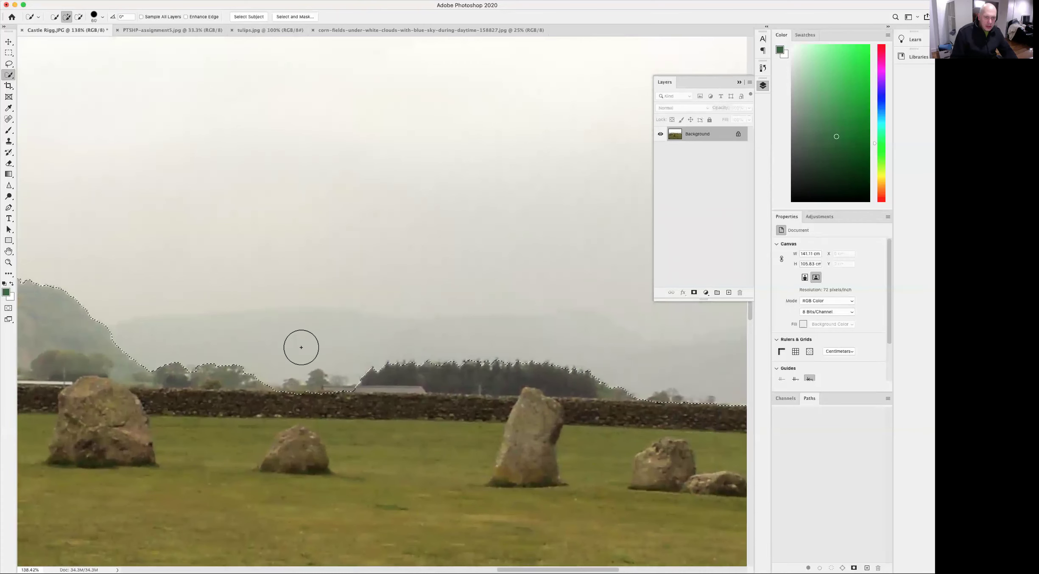
key(alt)
mouse_move(262, 350)
mouse_down()
mouse_move(142, 360)
mouse_move(583, 355)
mouse_move(623, 374)
mouse_move(340, 395)
mouse_move(318, 386)
mouse_move(560, 398)
mouse_move(741, 371)
mouse_move(638, 397)
mouse_up()
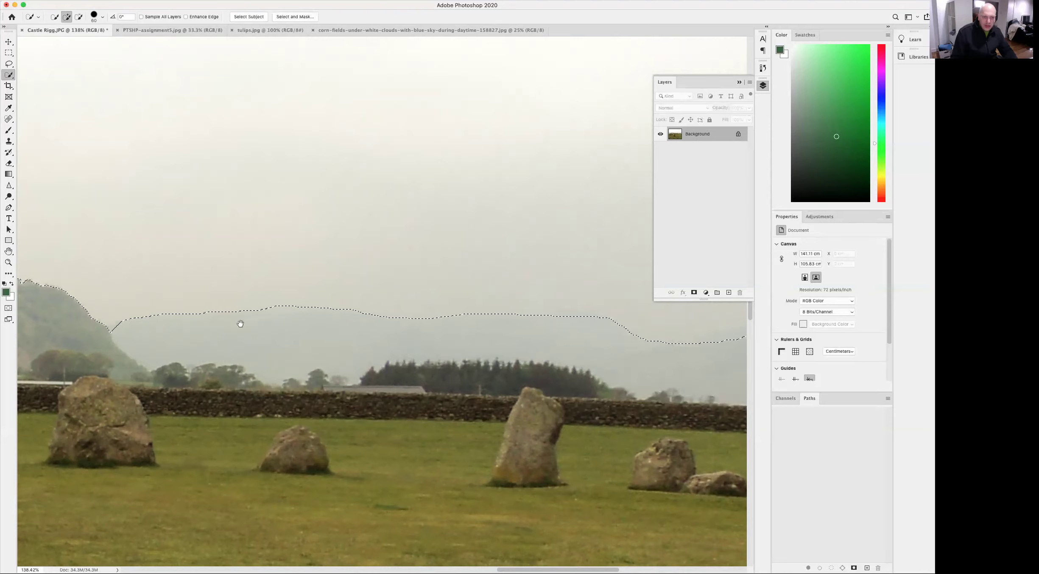
- Using a much smaller brush, subtract the notch where the nearer hill meets the distant ridge from the sky selection
alt+click(195, 314)
super+click(133, 305)
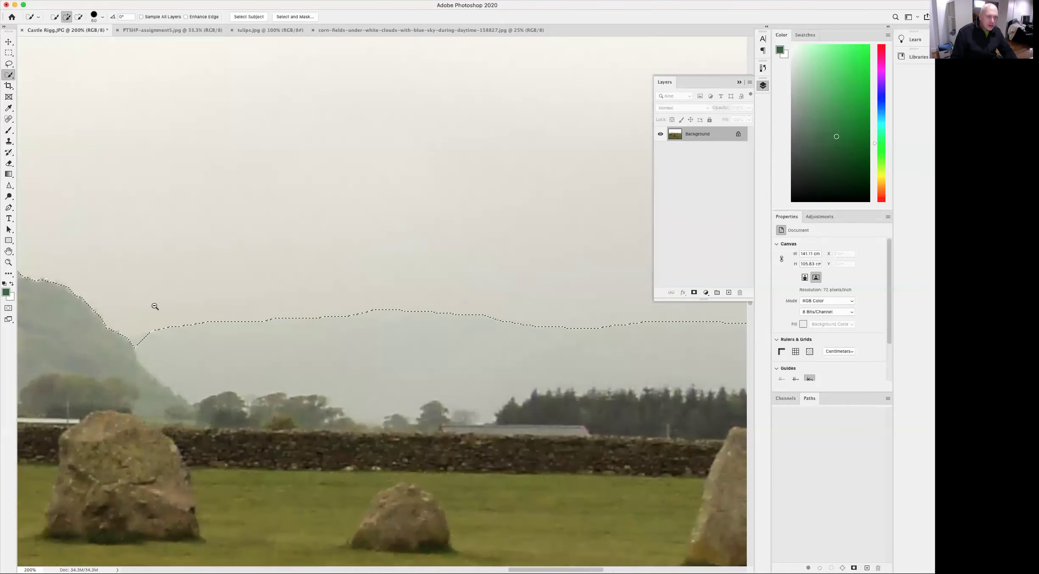
alt+click(155, 304)
super+click(151, 321)
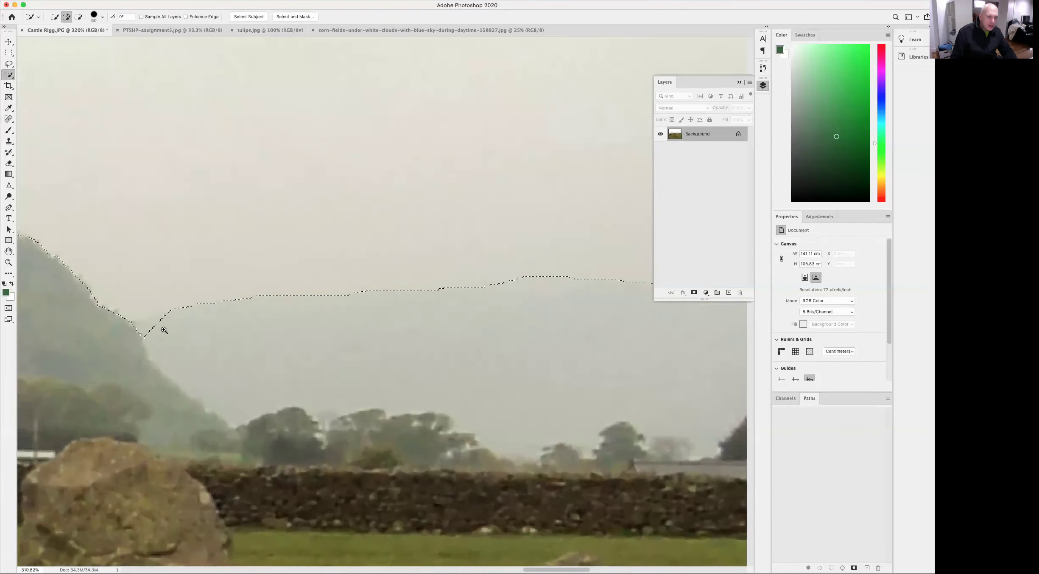
key(bracketleft)
key(bracketleft)
key(bracketleft)
key(bracketleft)
key(bracketleft)
key(bracketleft)
key(bracketleft)
key(bracketleft)
key(alt)
mouse_move(153, 326)
mouse_down()
mouse_move(135, 330)
mouse_move(146, 332)
mouse_up()
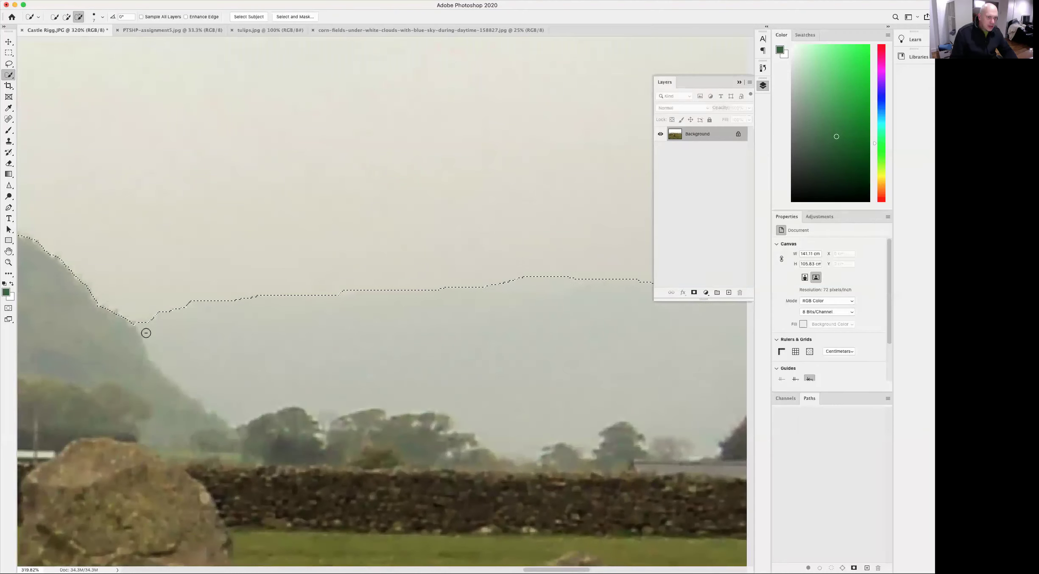
- Subtract the faint ridge above the wall near the photo's right edge from the sky selection
drag(580, 344, 271, 327)
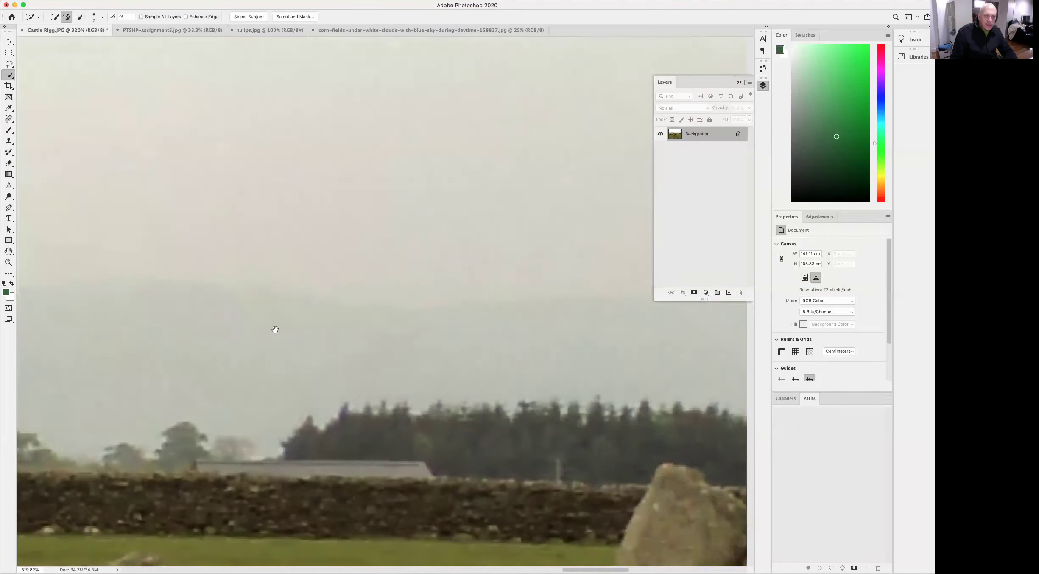
drag(366, 328, 217, 319)
drag(291, 322, 204, 327)
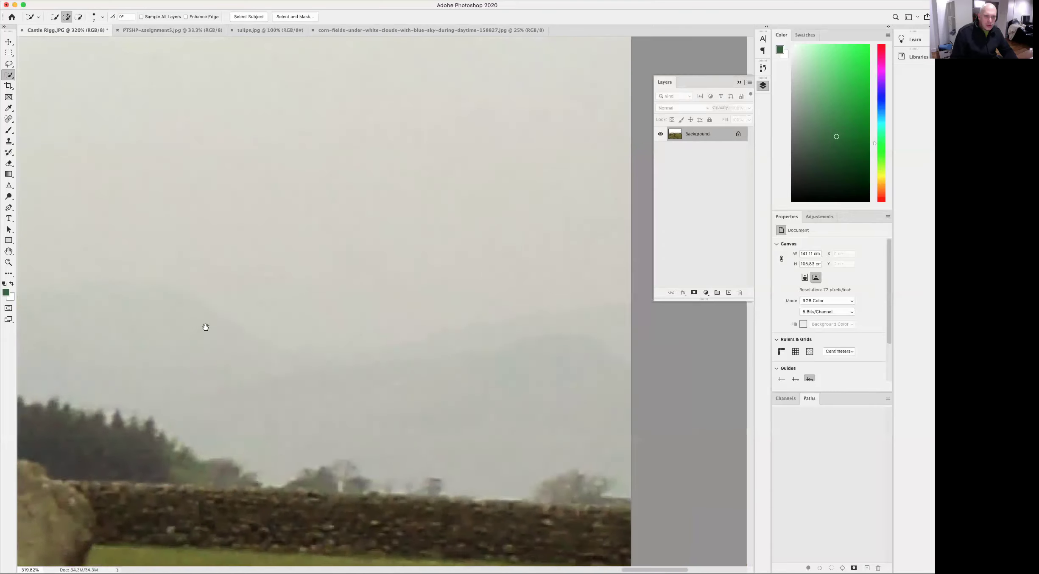
key(alt)
drag(363, 351, 577, 320)
alt+click(267, 297)
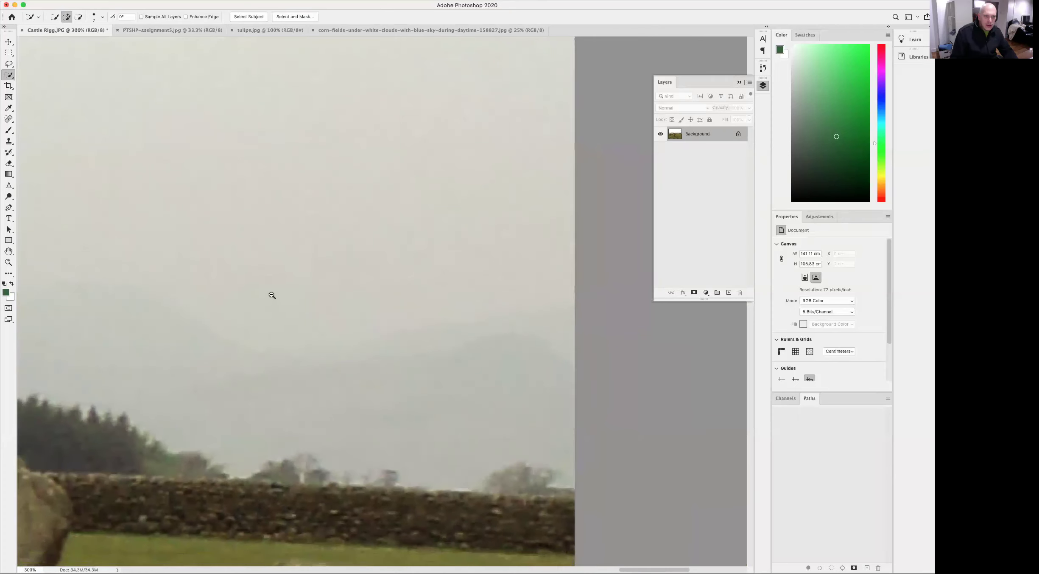
- Examine the sky selection's outline along the distant ridge and hills across the full width of the photo
alt+click(235, 307)
alt+click(171, 318)
alt+click(174, 320)
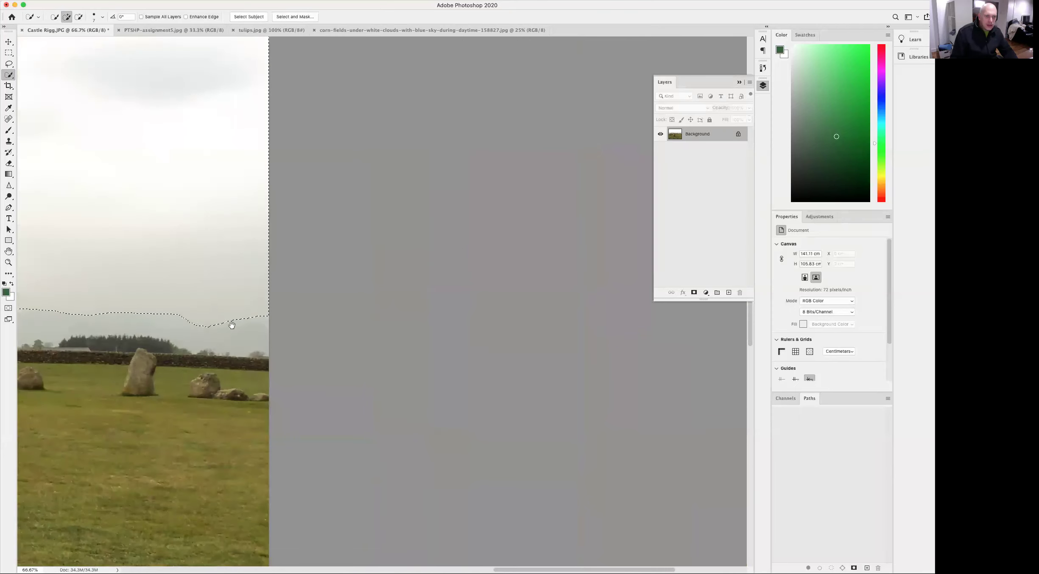
drag(206, 325, 604, 323)
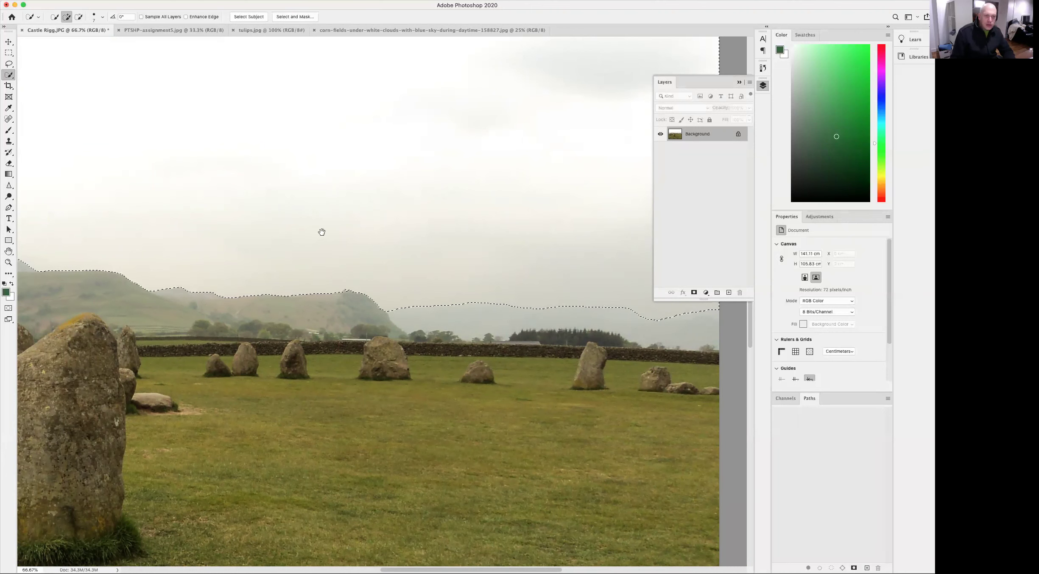
mouse_move(349, 345)
mouse_down()
mouse_move(421, 288)
mouse_move(492, 325)
mouse_up()
mouse_move(221, 249)
mouse_down()
mouse_move(265, 234)
mouse_move(556, 318)
mouse_move(436, 276)
mouse_up()
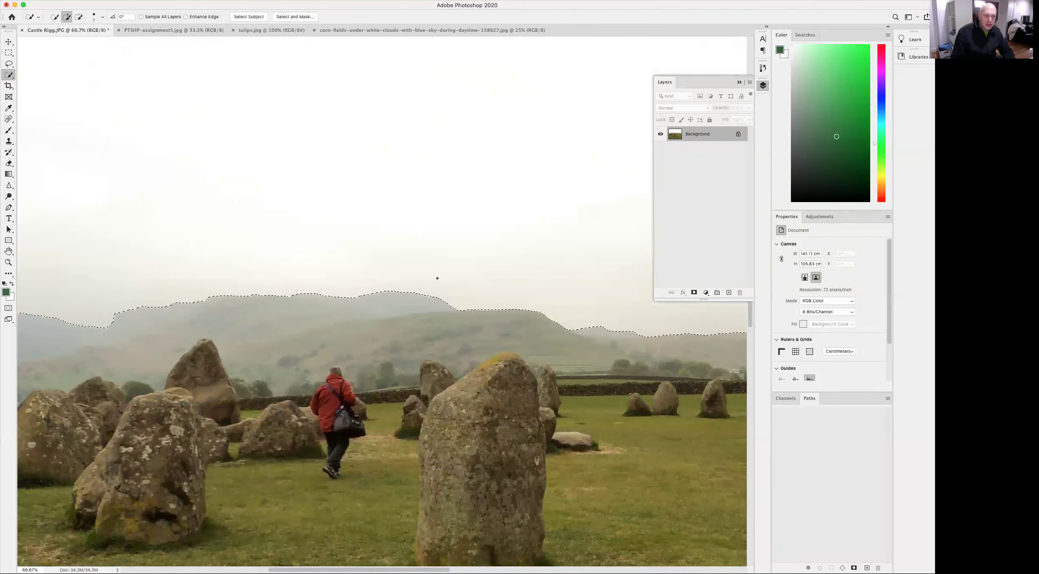
scroll(413, 218, left, 5)
scroll(426, 257, up, 2)
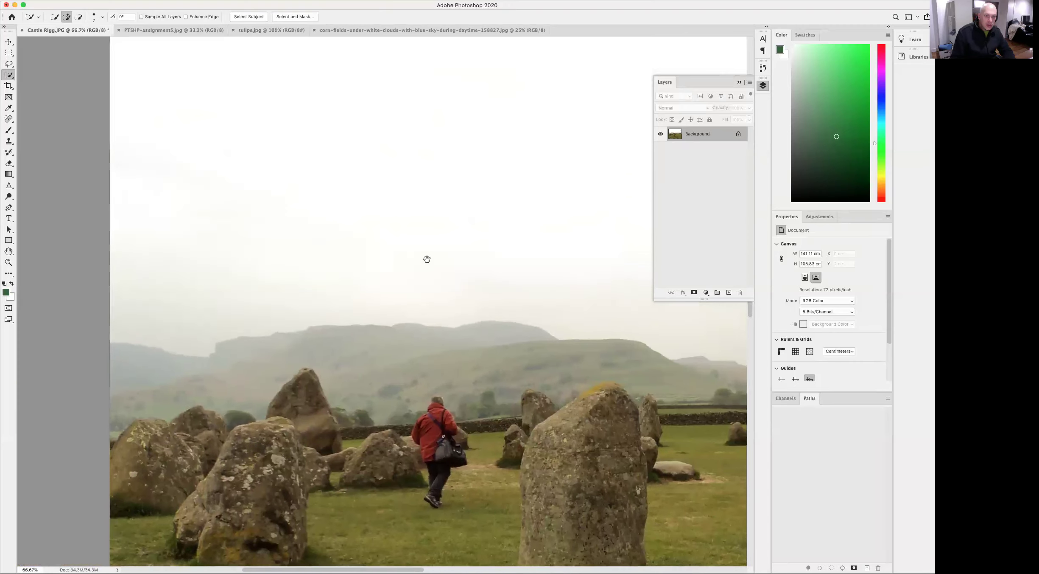
scroll(428, 252, up, 8)
scroll(449, 352, left, 2)
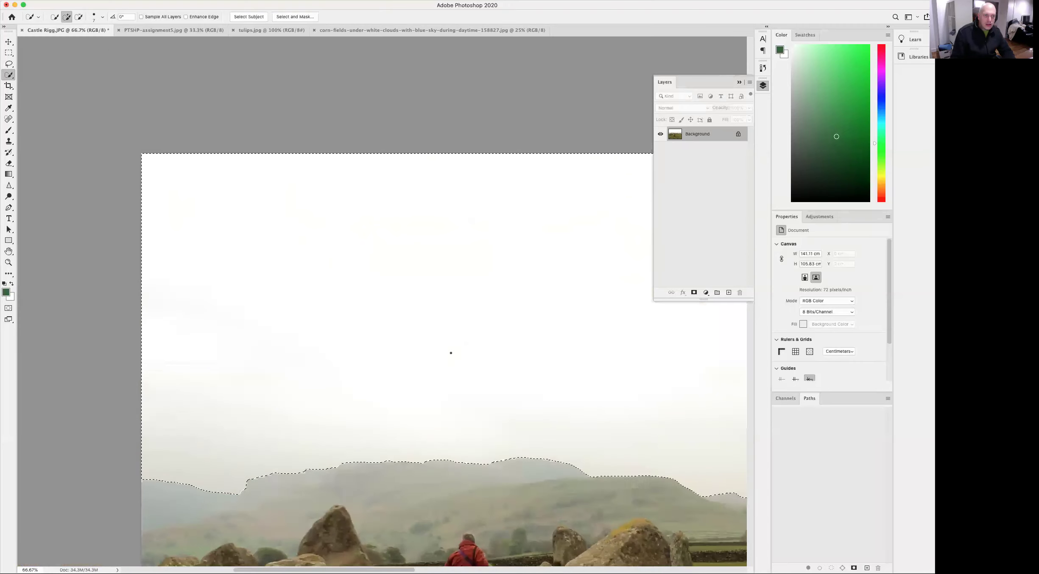
drag(452, 352, 385, 280)
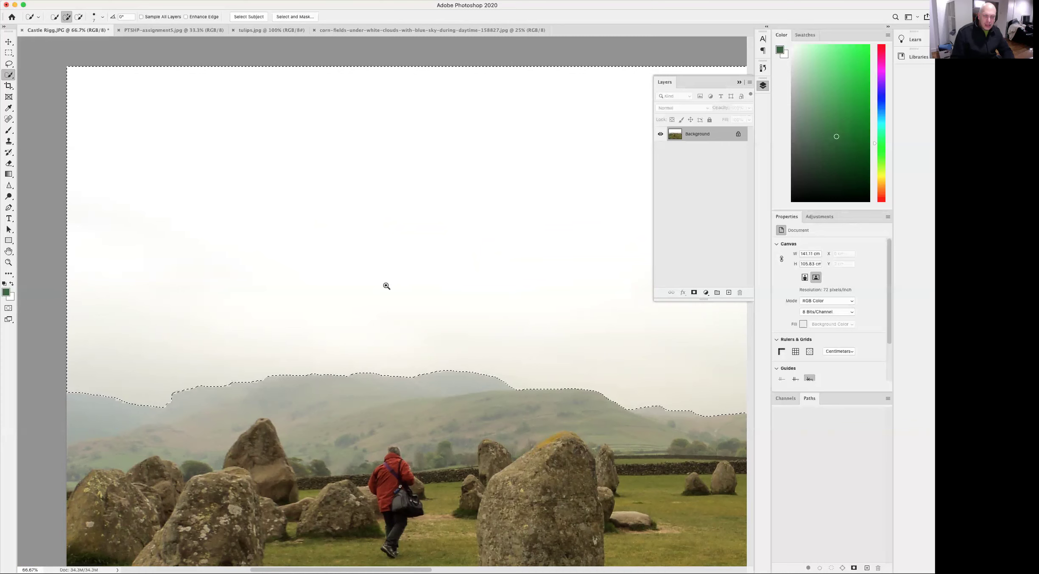
drag(402, 367, 381, 349)
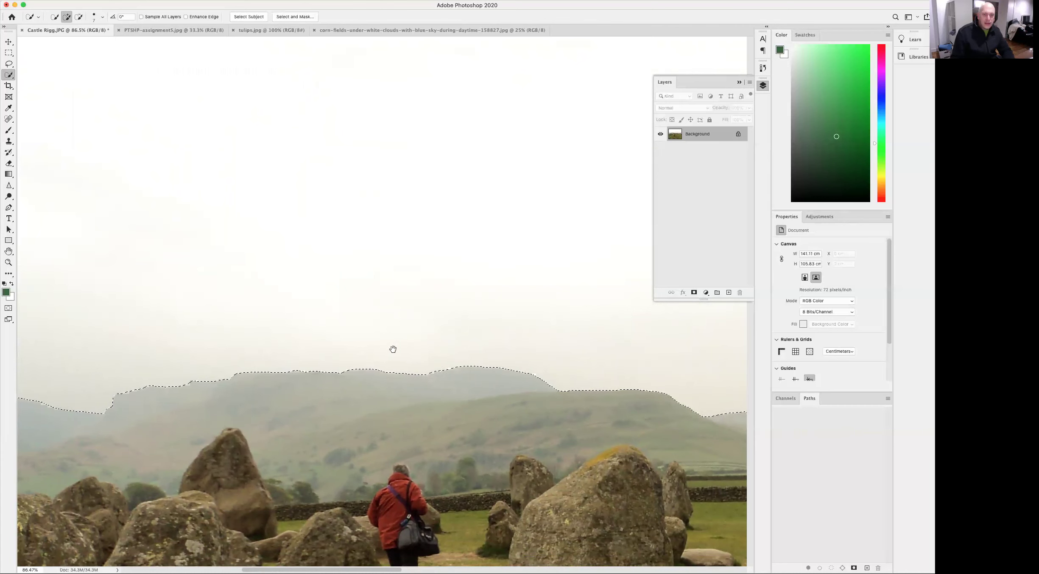
drag(396, 350, 389, 309)
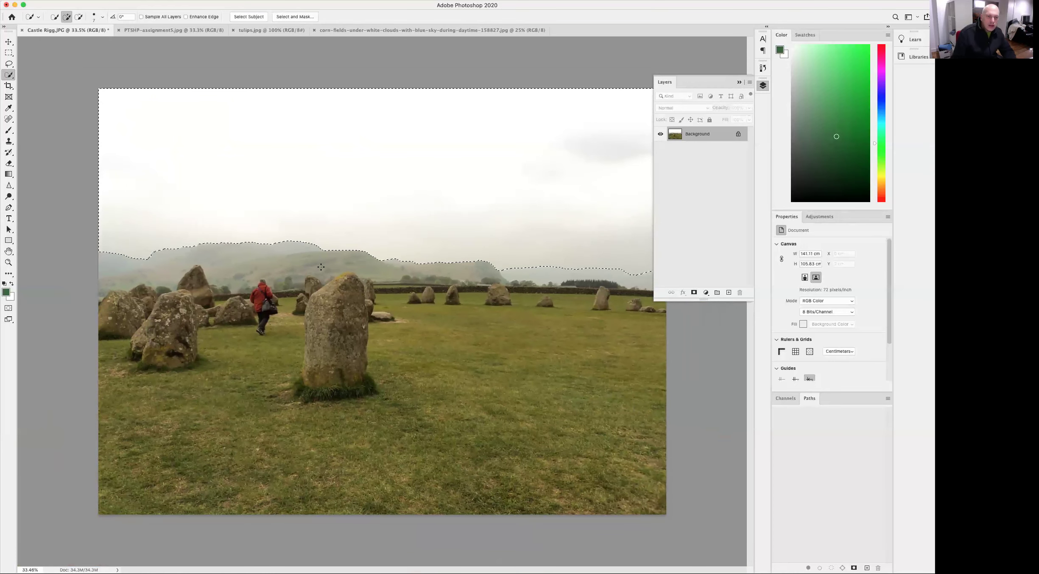
scroll(309, 269, up, 5)
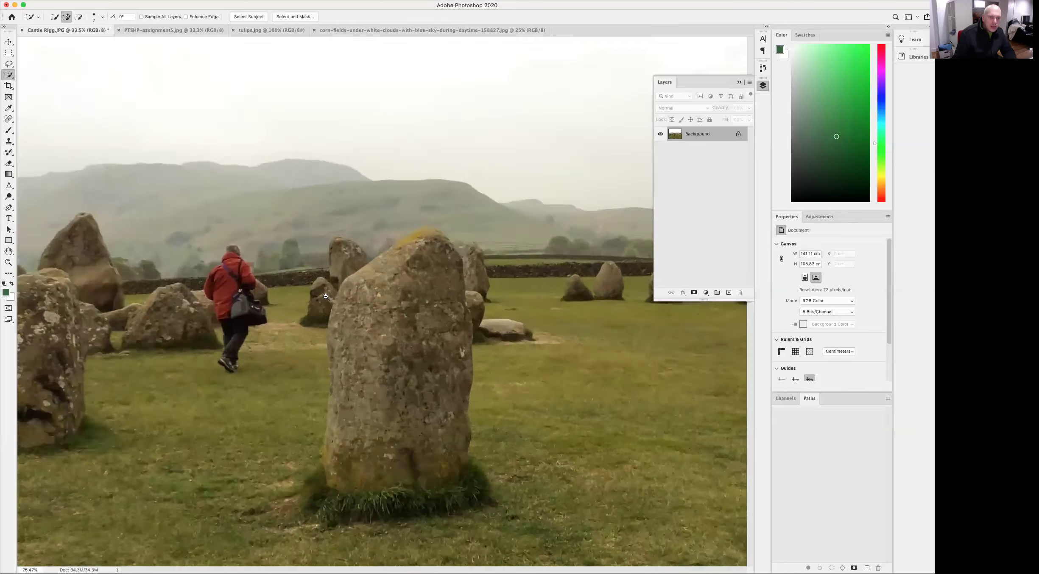
scroll(293, 279, down, 3)
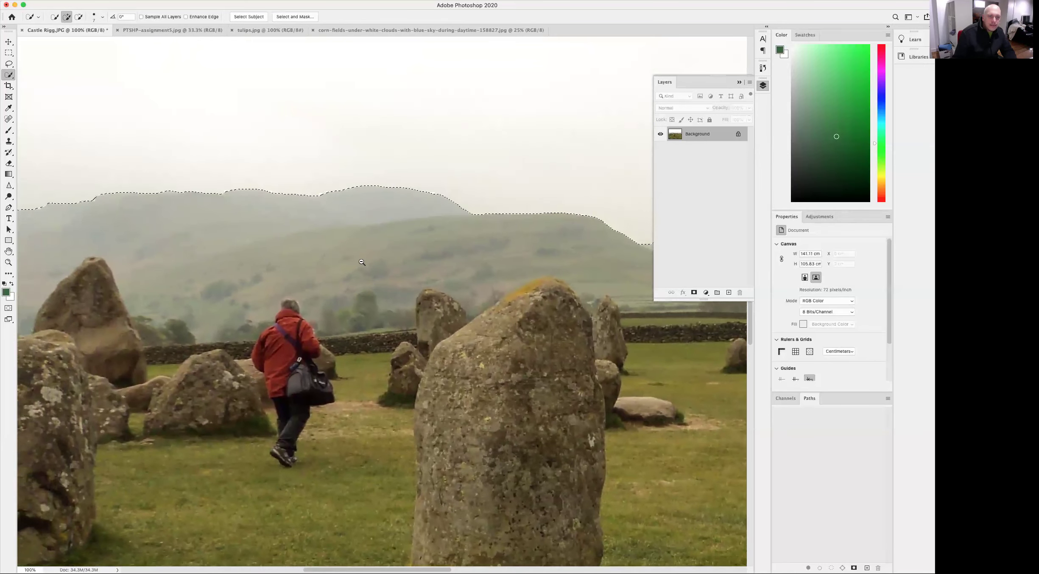
scroll(360, 262, down, 2)
scroll(361, 263, up, 3)
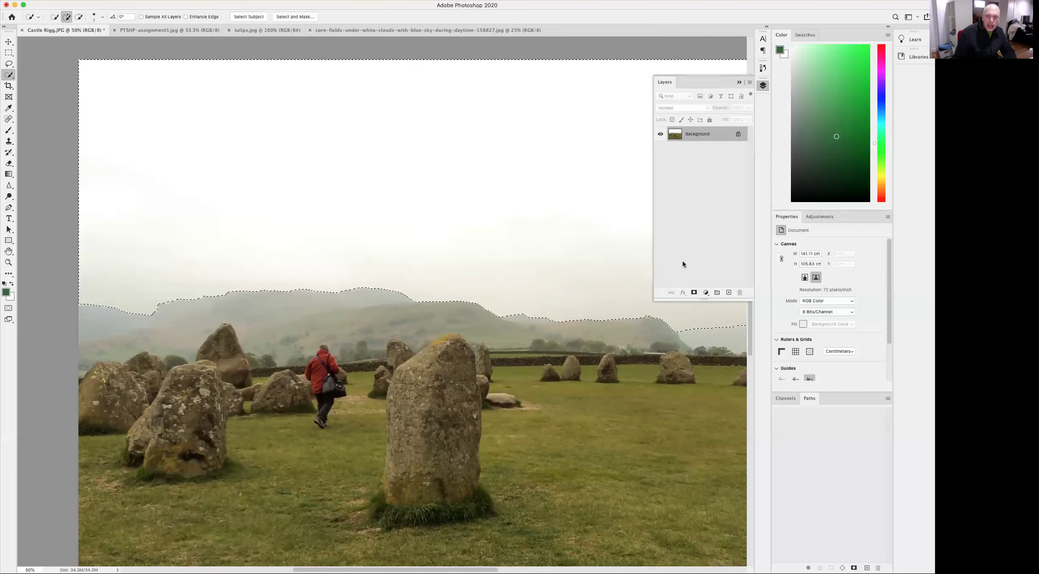
- Invert the sky selection and add a layer mask that hides the pale sky and keeps the hills, stones and field
click(694, 294)
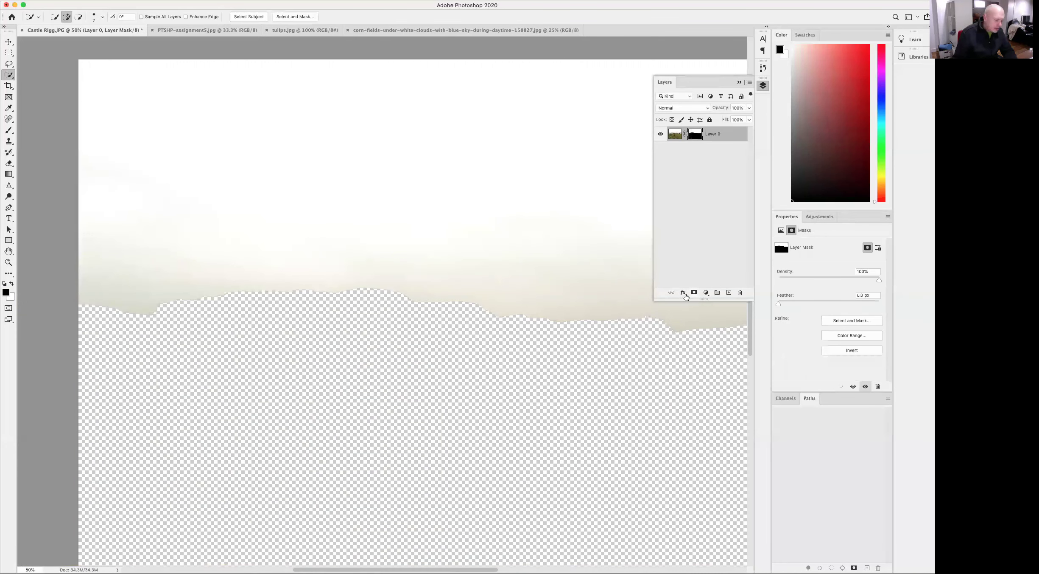
key(ctrl+z)
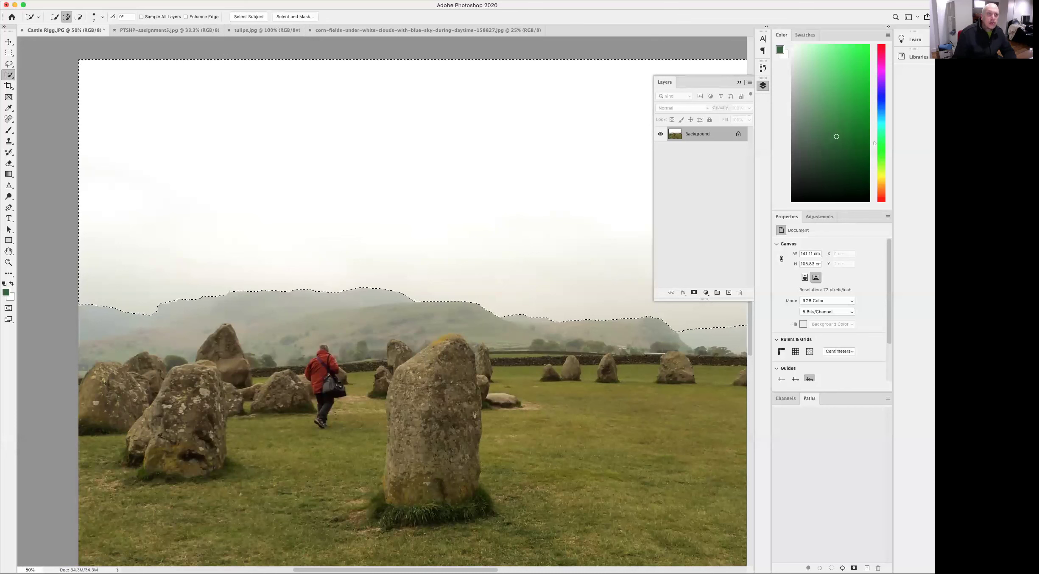
click(194, 1)
mouse_move(174, 1)
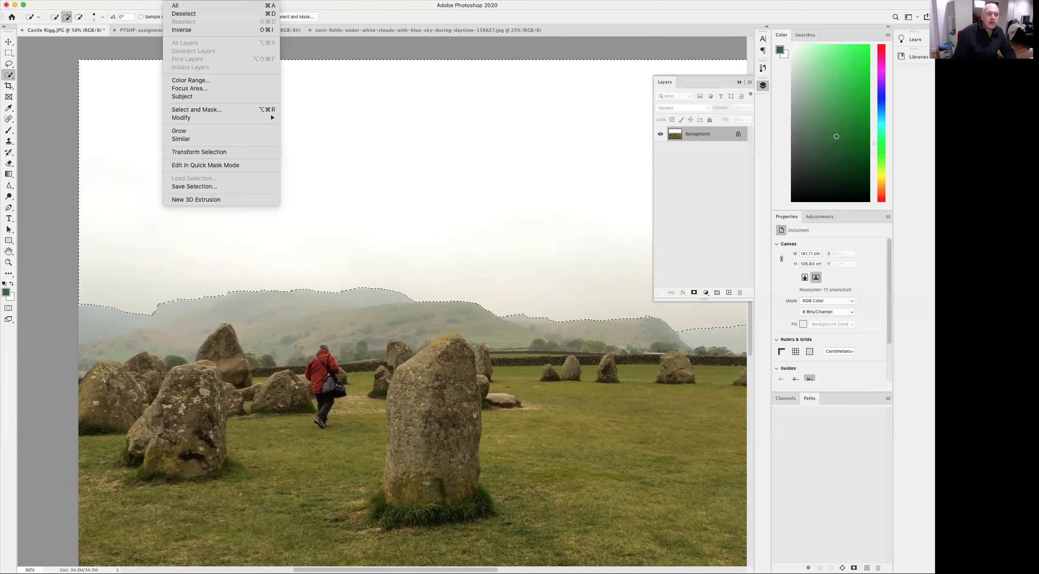
click(189, 29)
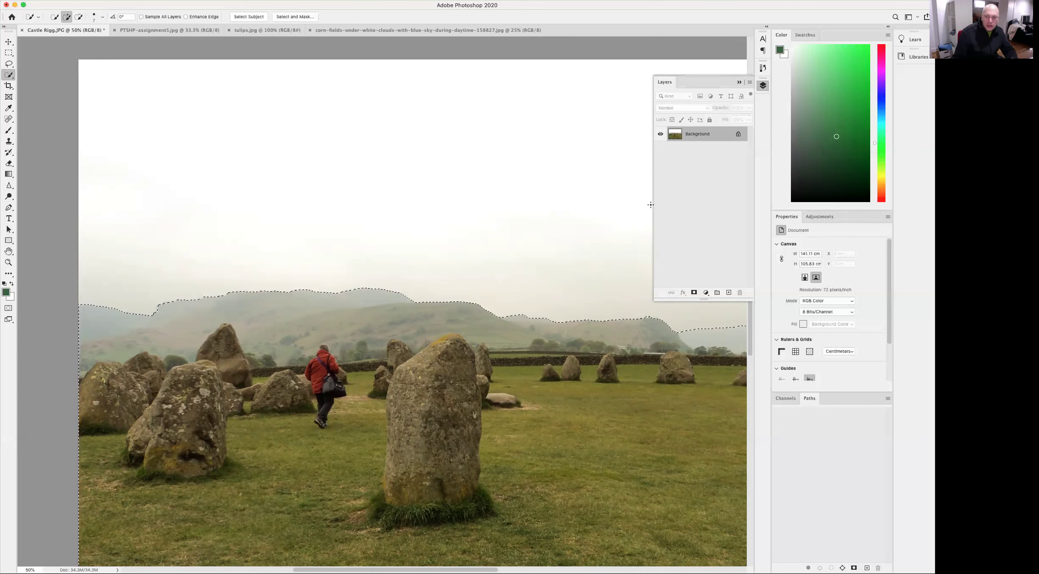
click(694, 292)
alt+click(398, 278)
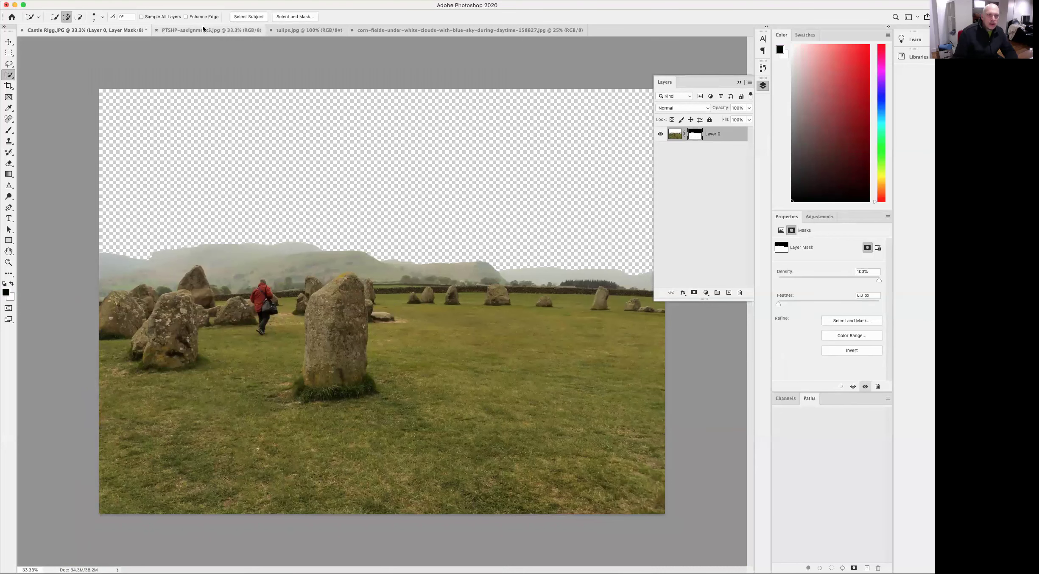
- Copy the corn-fields cloud photo into the Castle Rigg document and place its layer beneath the masked landscape layer
click(507, 29)
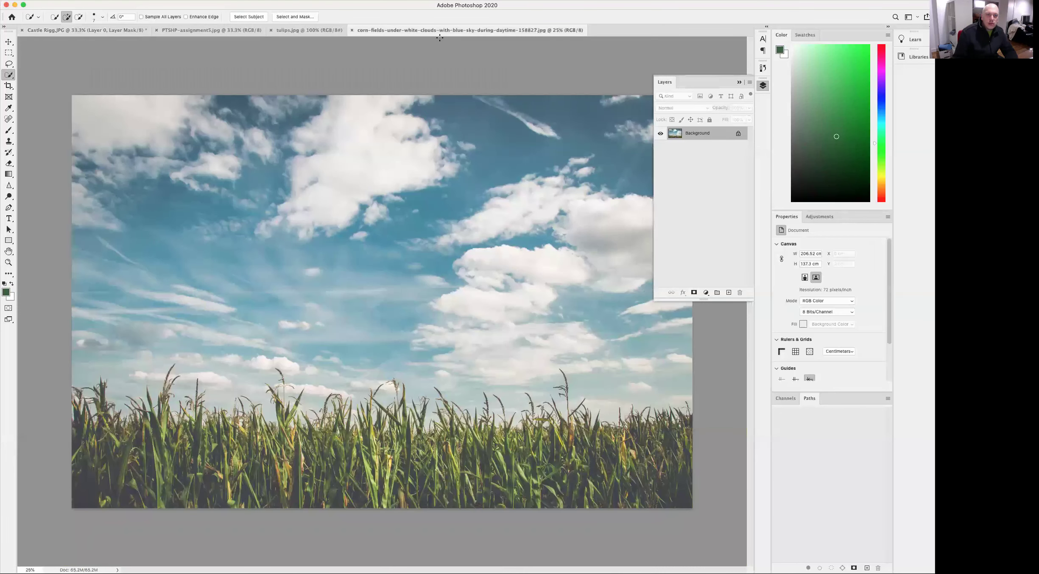
click(9, 43)
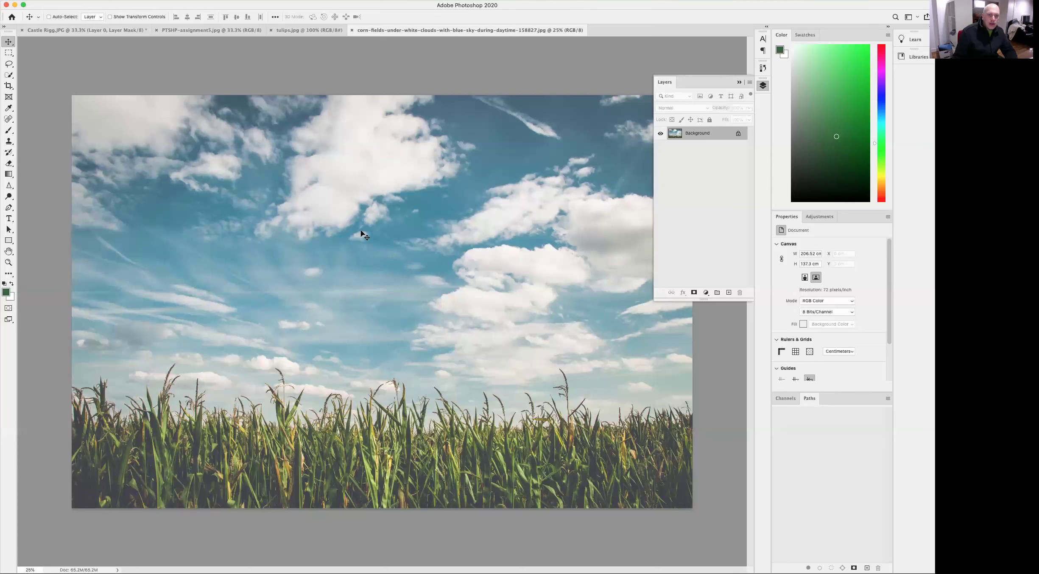
drag(362, 232, 83, 34)
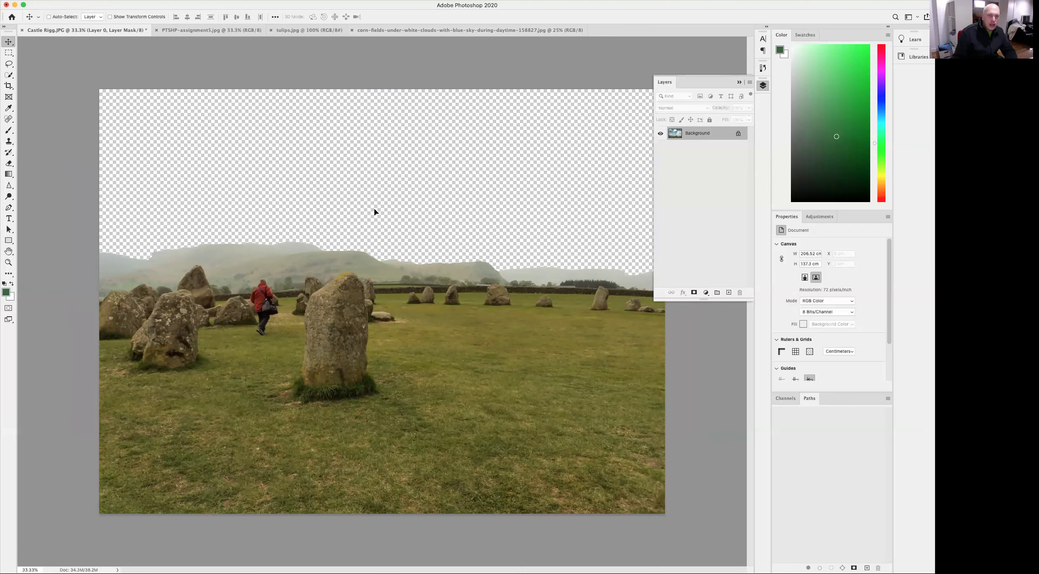
drag(381, 219, 389, 216)
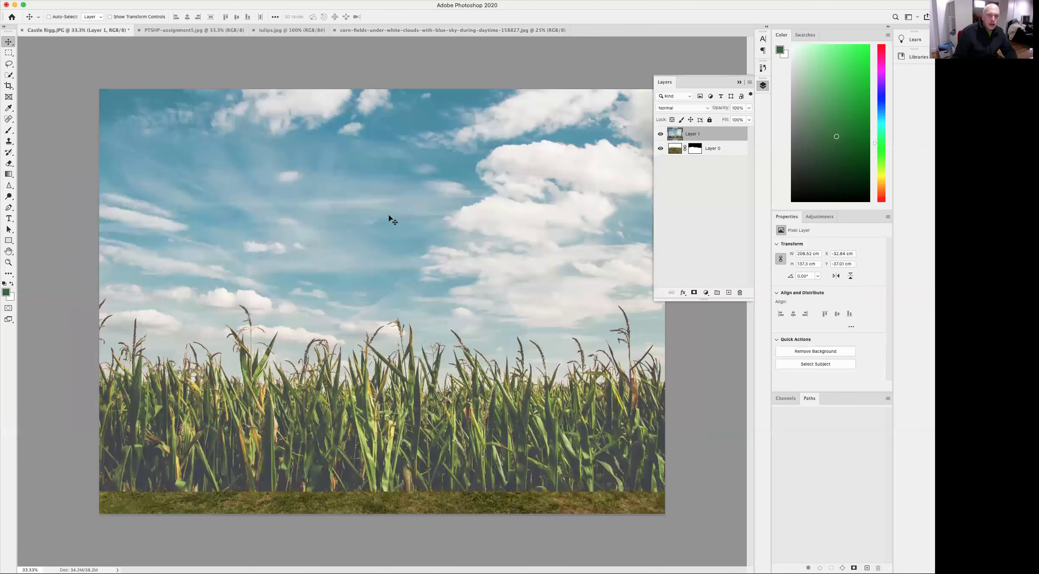
drag(469, 205, 454, 352)
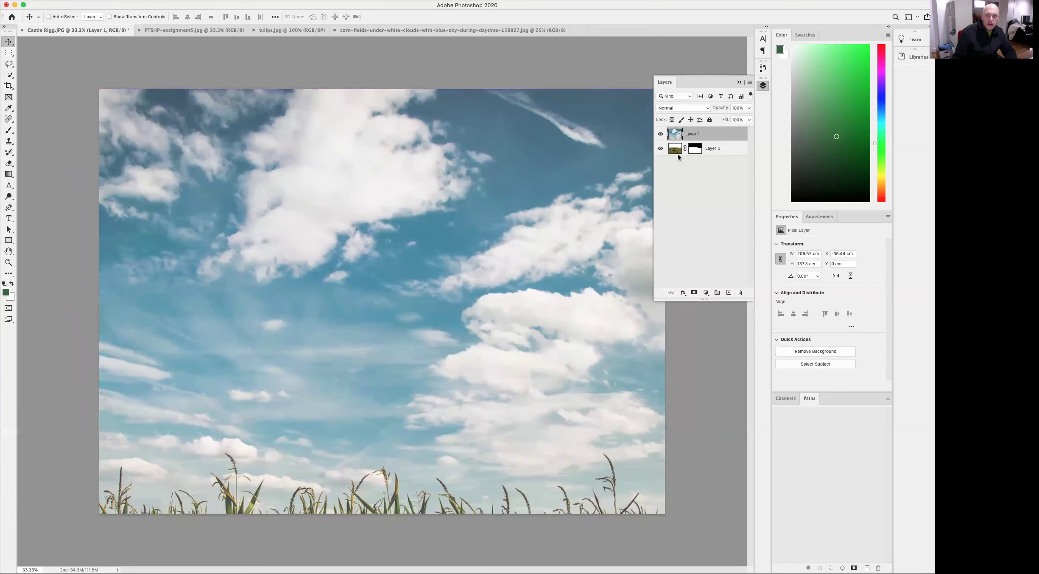
drag(673, 134, 682, 156)
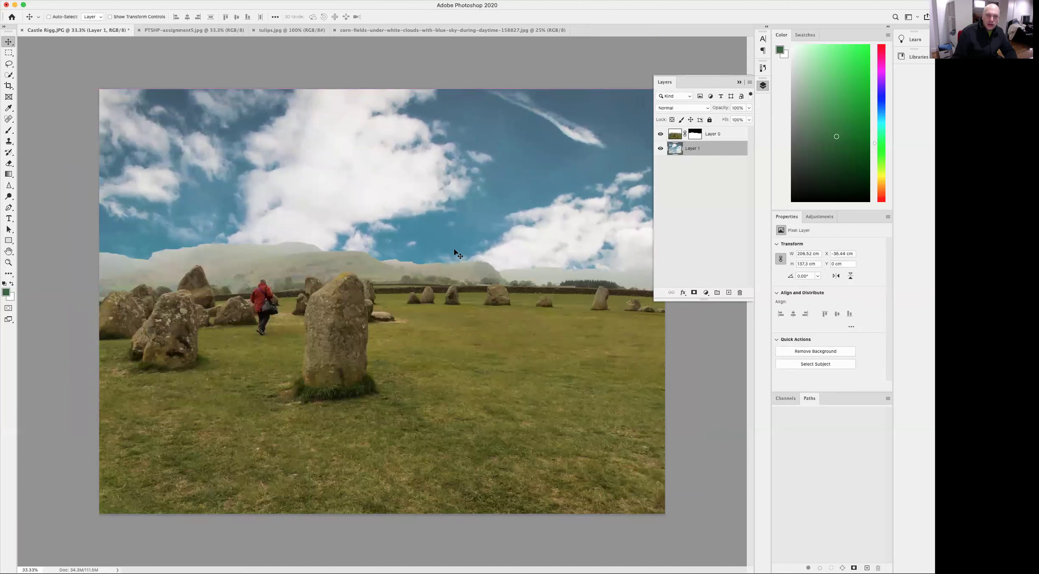
- Scale the cloudy sky layer to 70% and move it up to fill the sky, centred at about X 1951, Y 746 px
alt+click(329, 295)
alt+click(348, 293)
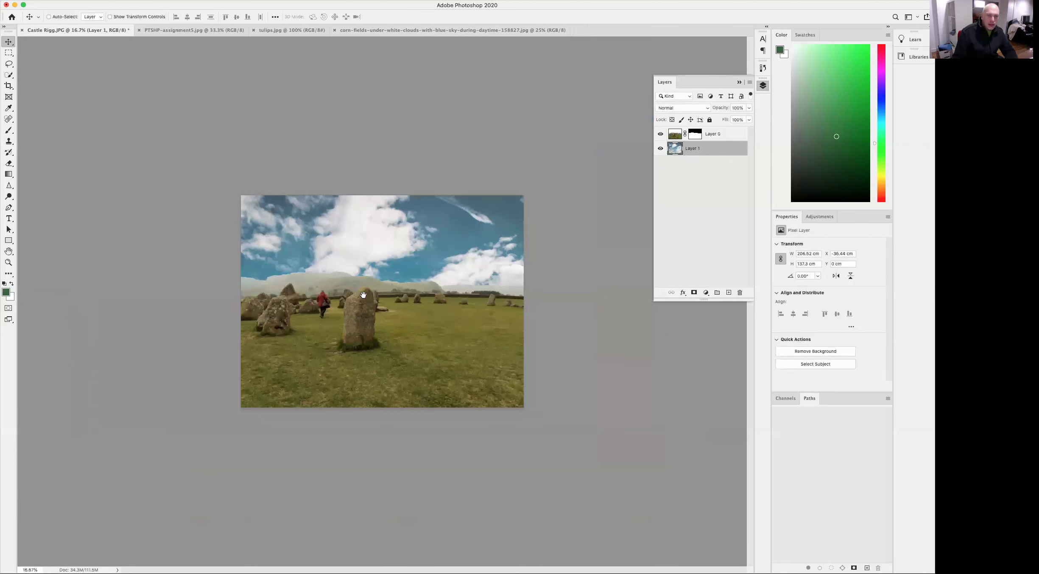
click(84, 0)
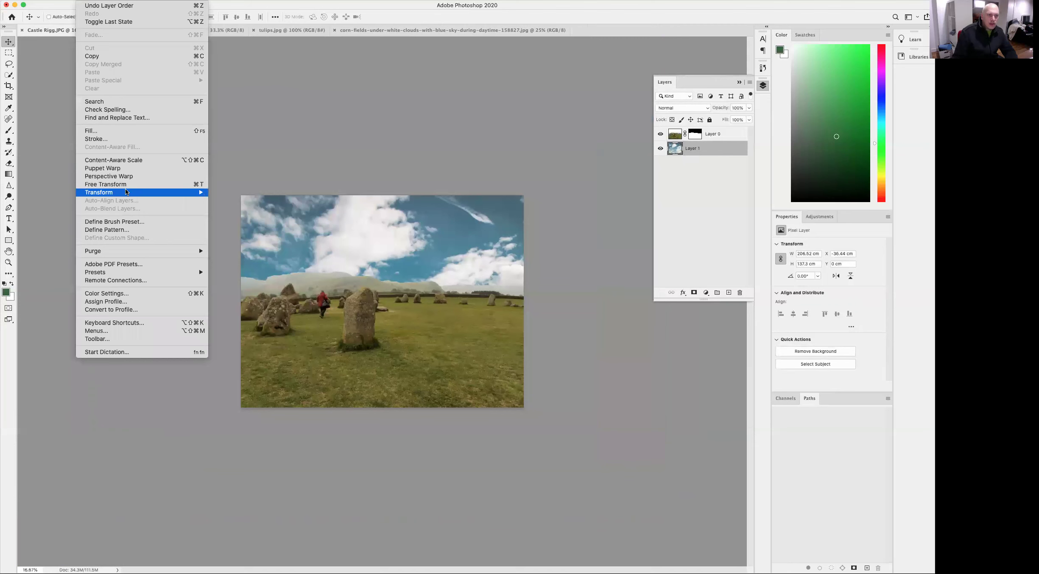
mouse_move(127, 188)
click(245, 214)
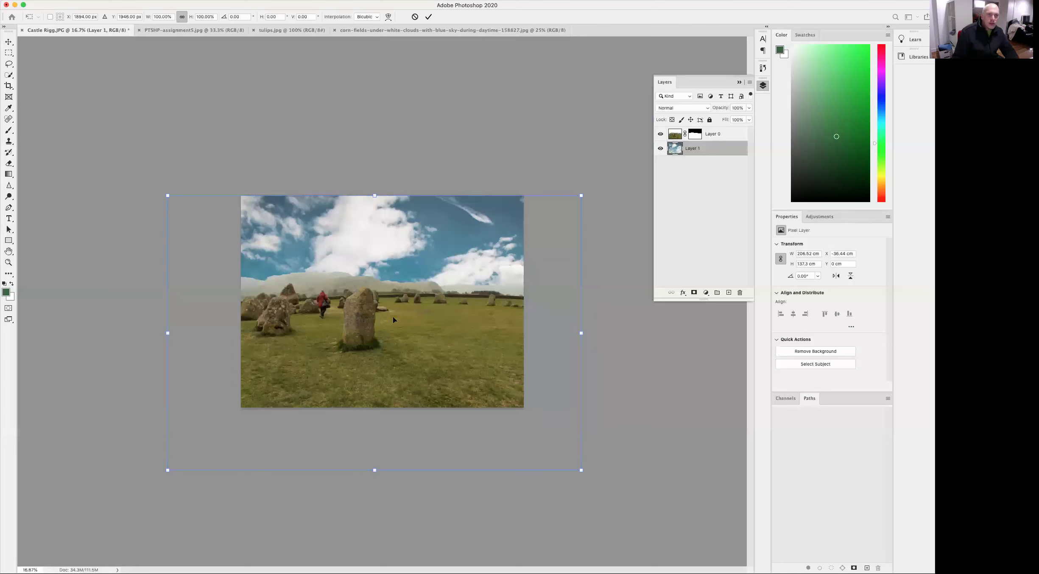
double_click(168, 17)
text(90)
key(Return)
text(70)
key(Return)
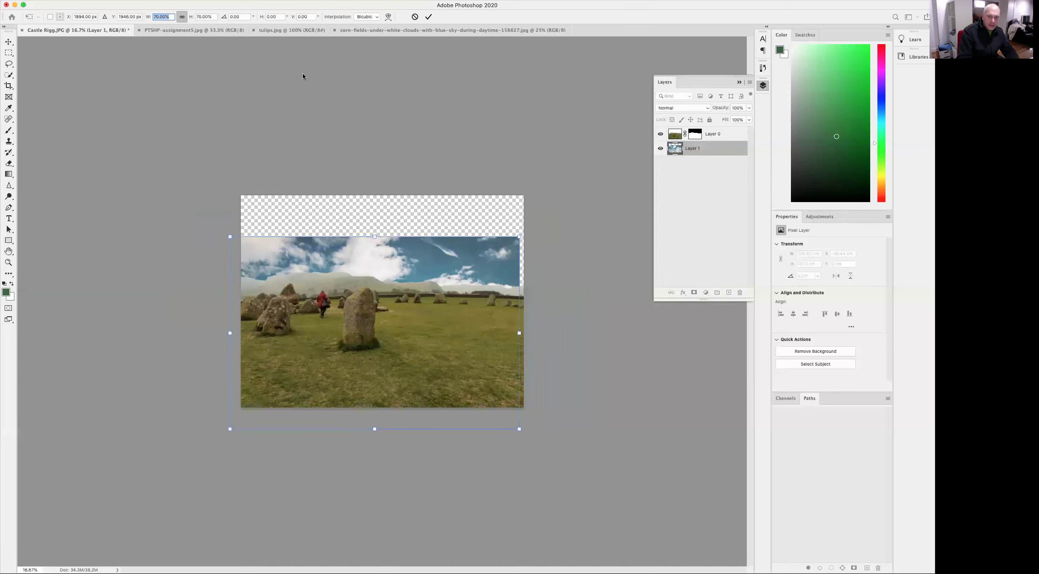
drag(406, 360, 412, 274)
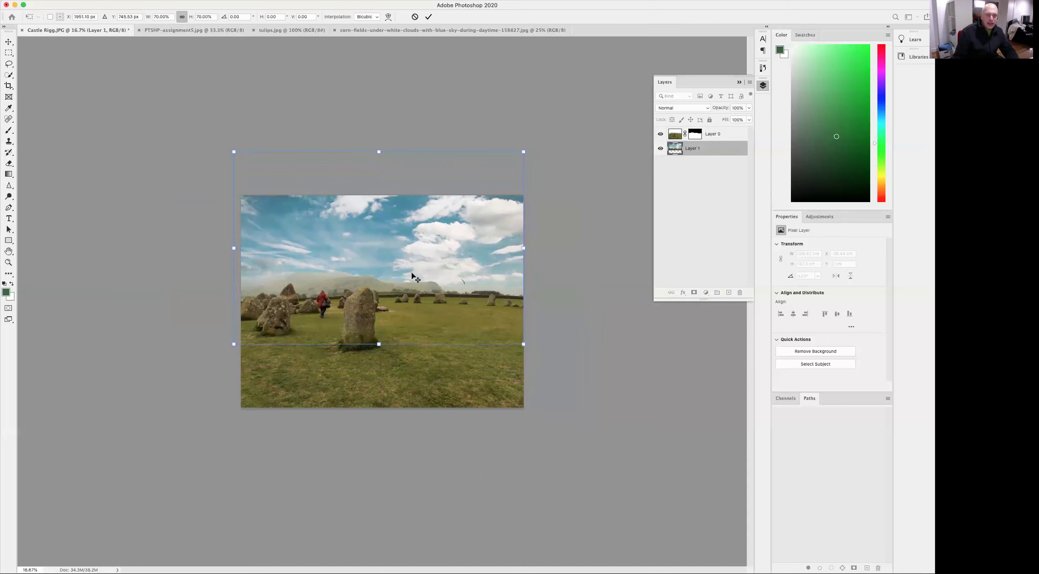
key(Return)
- Add the horizontal text "MAY" over the sky, above the hills near the photo's left side
key(super+equal)
key(super+equal)
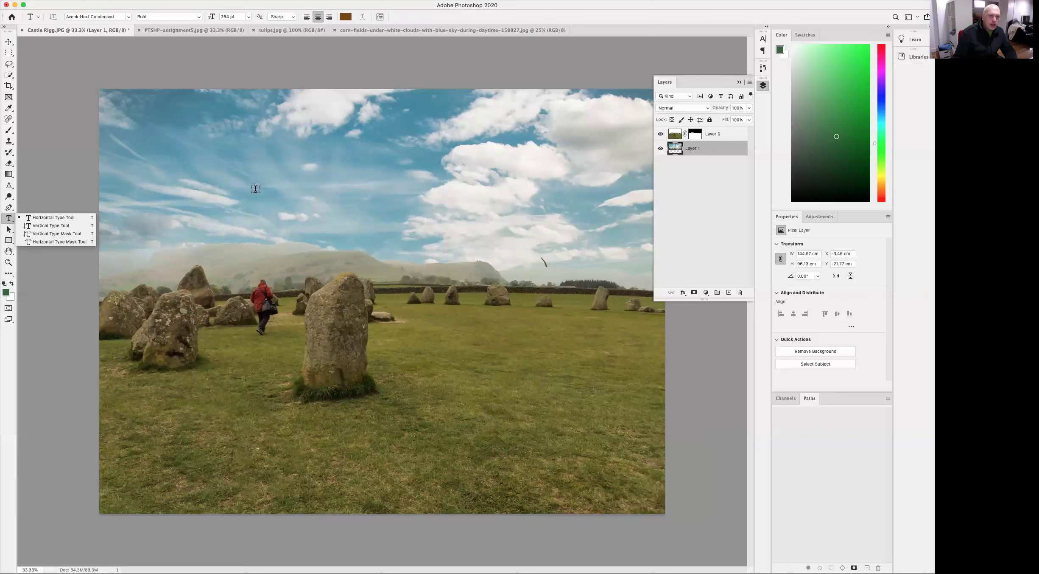
click(200, 187)
click(200, 187)
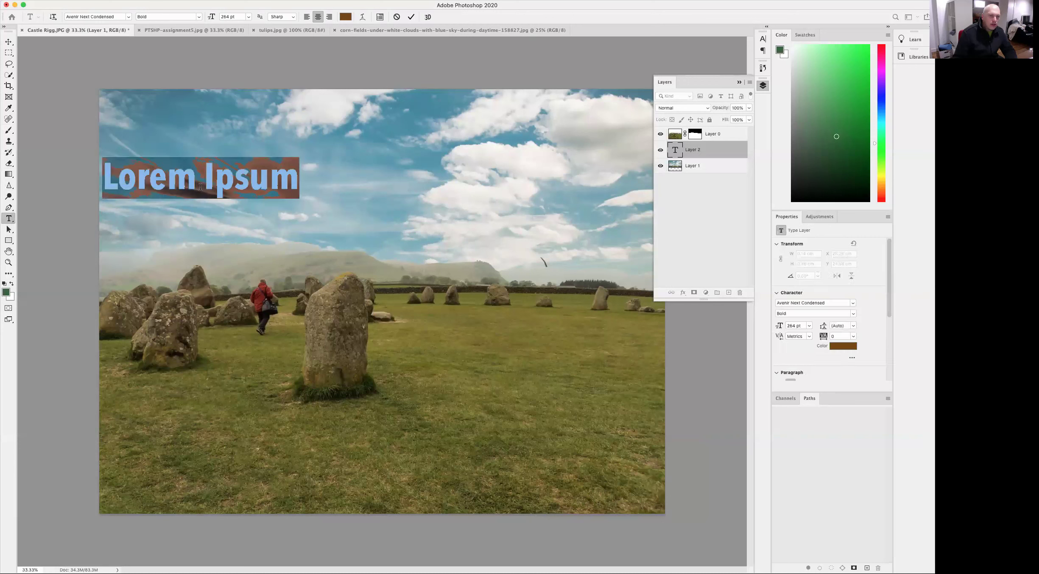
text(MAY)
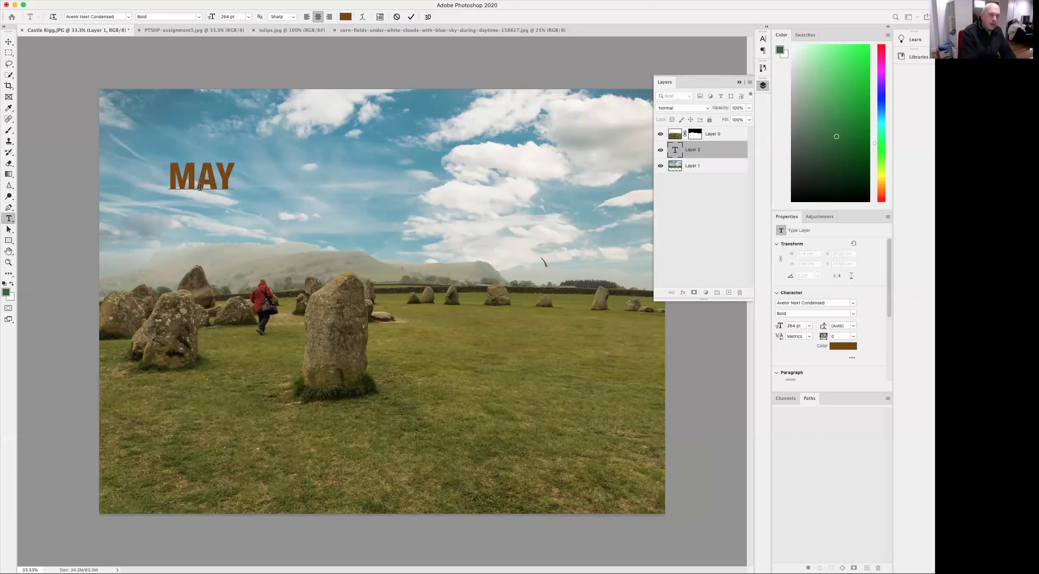
- Enlarge the MAY text to 1048 pt and reposition it in the sky above the stones and the walker
double_click(220, 174)
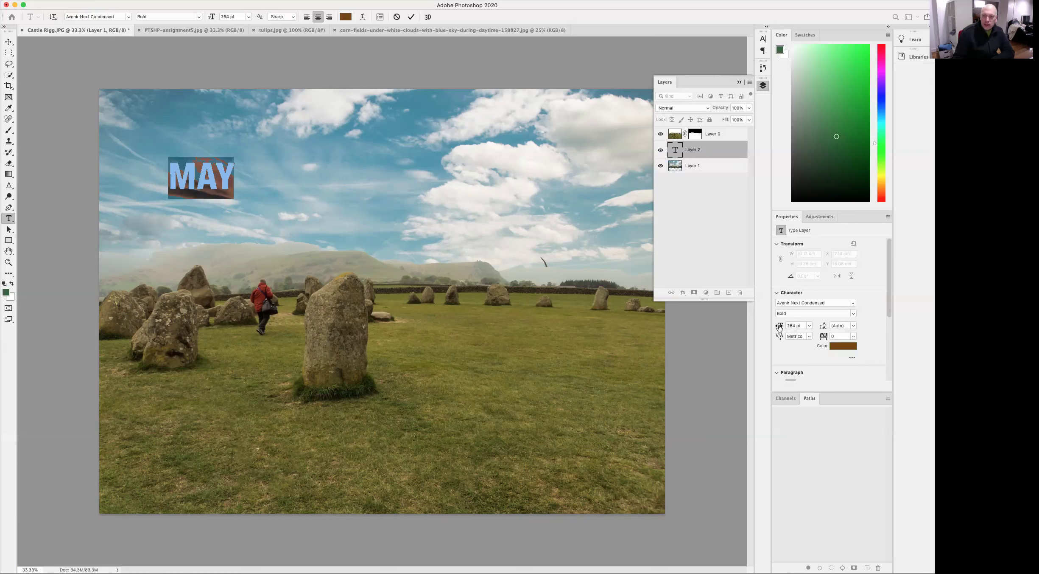
drag(780, 328, 925, 318)
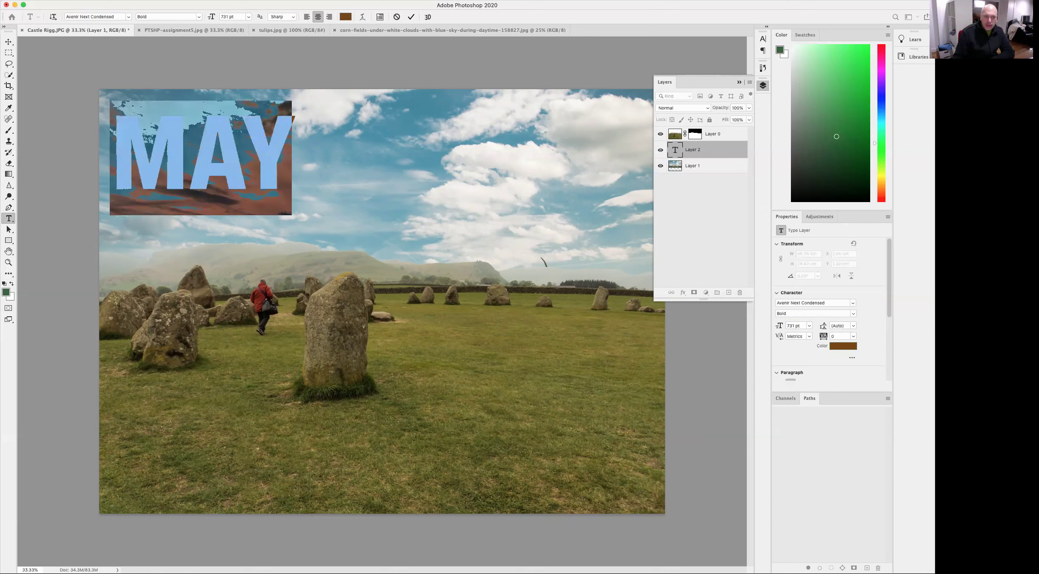
drag(779, 327, 914, 313)
click(8, 41)
drag(236, 160, 299, 207)
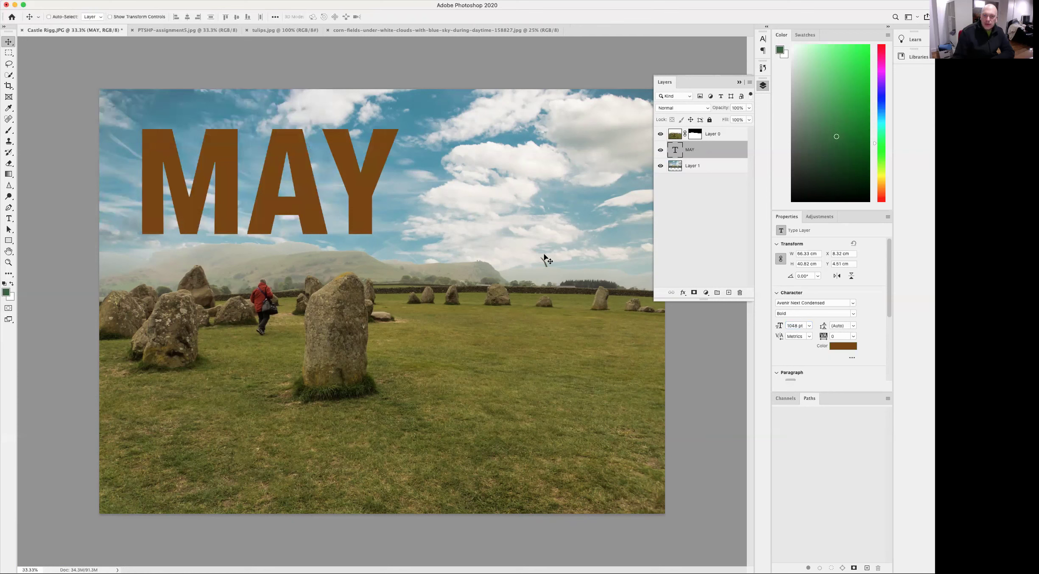
- Enlarge the MAY text to 1296 pt
double_click(676, 151)
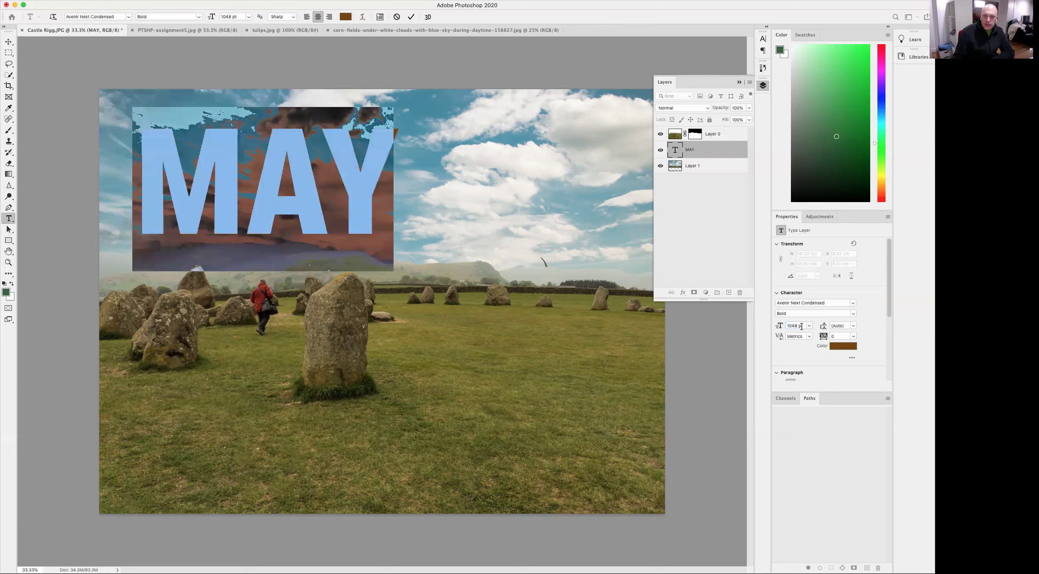
drag(781, 327, 915, 316)
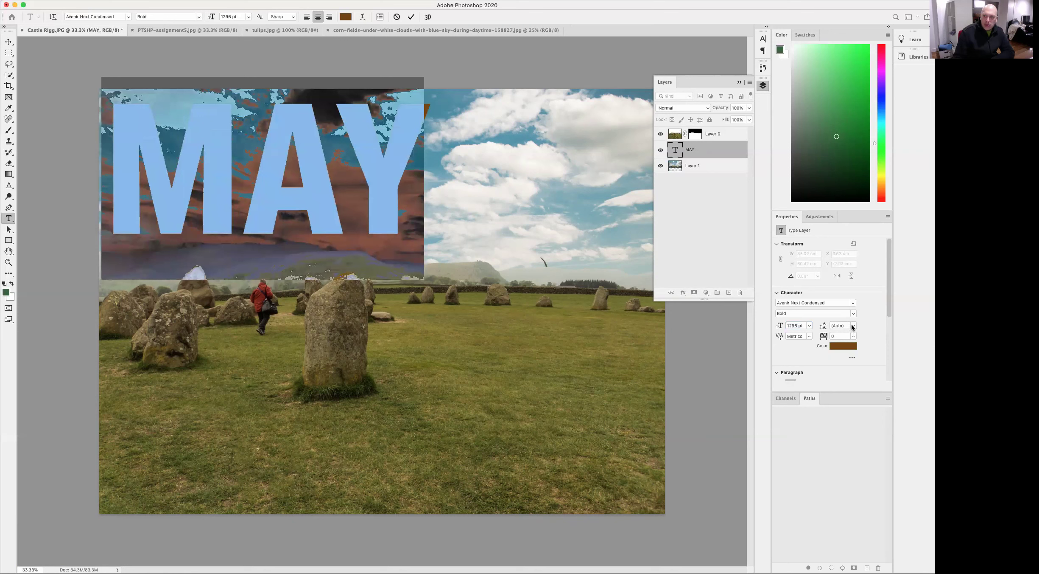
click(853, 327)
click(862, 327)
- Tighten the MAY text's tracking to -50 and move the text down so its base tucks behind the hills
click(857, 336)
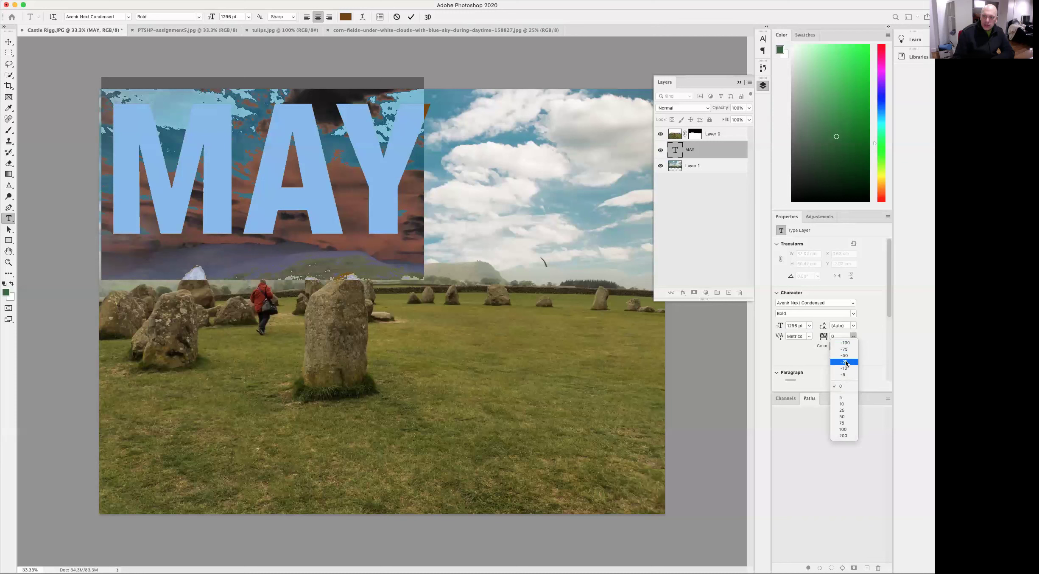
click(846, 362)
click(854, 336)
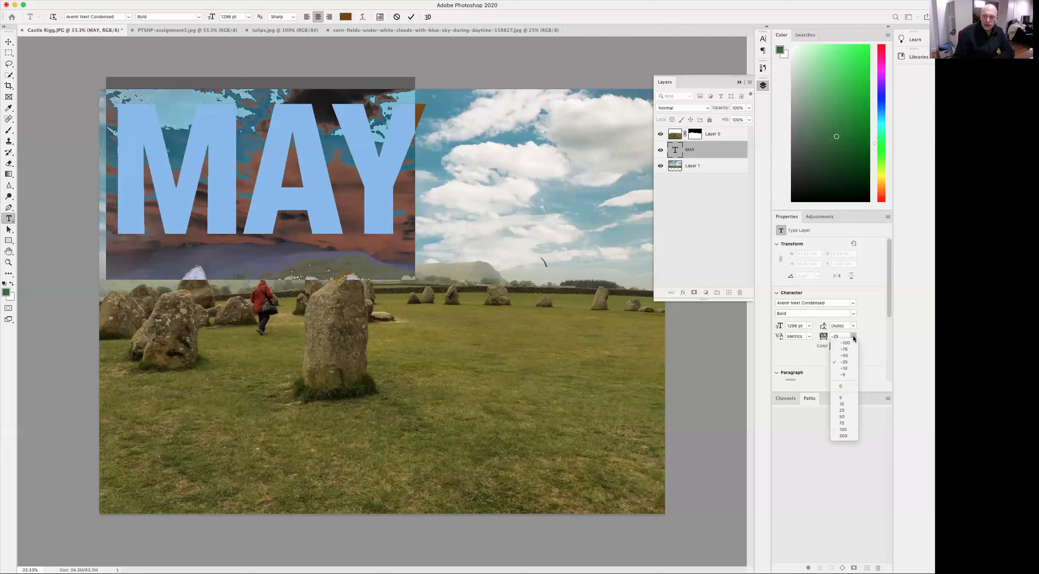
click(851, 350)
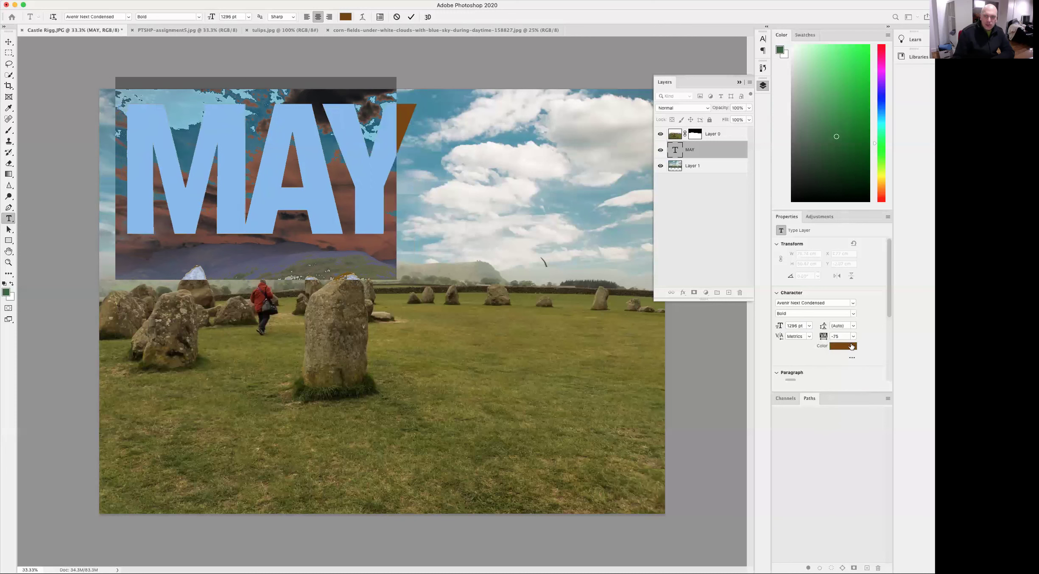
click(854, 337)
click(850, 356)
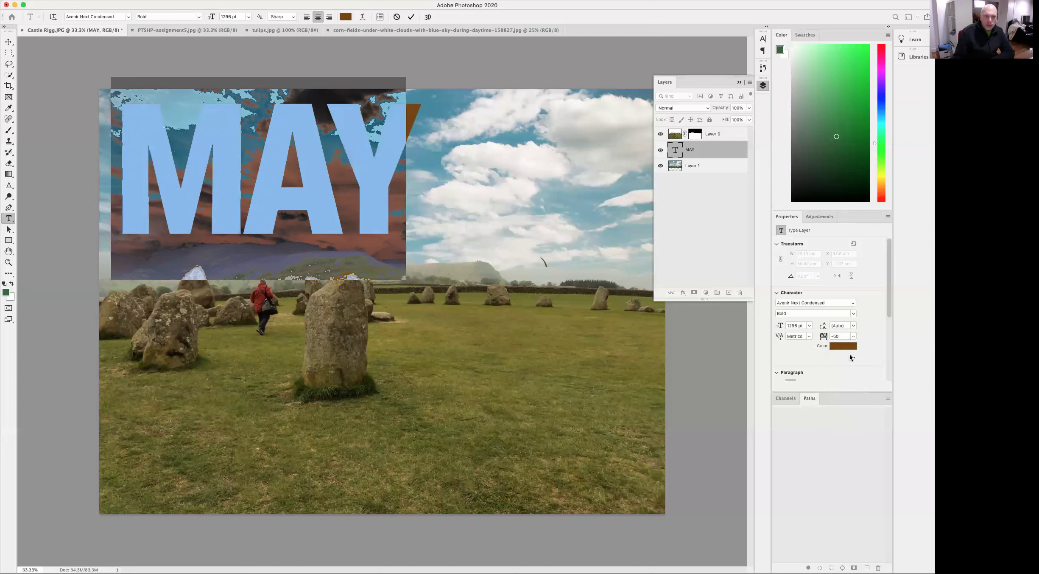
click(9, 42)
drag(254, 188, 251, 220)
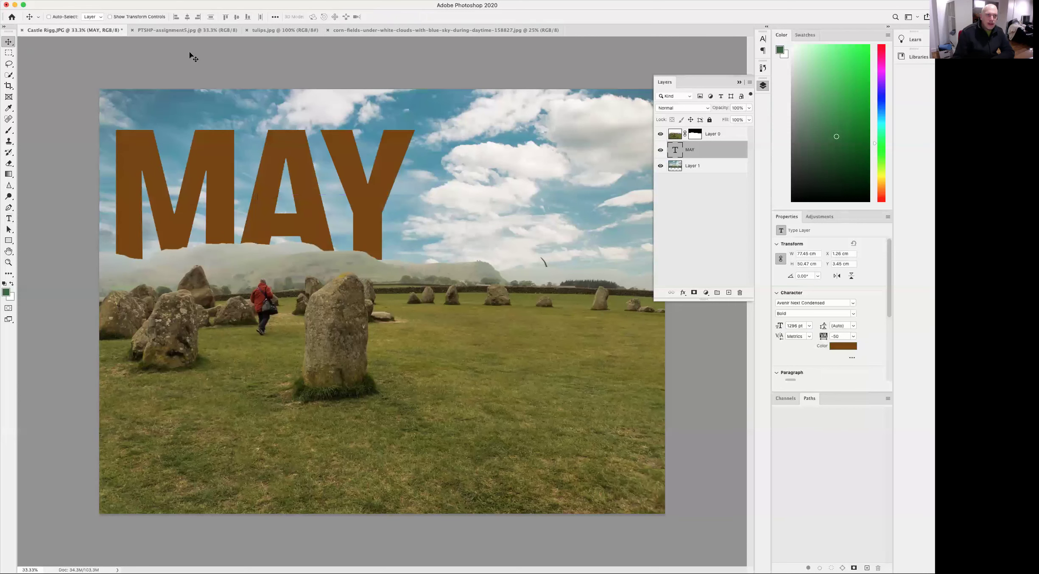
- Copy the tulips photo into the Castle Rigg document, placing it above the text layer and over the MAY letters
click(281, 32)
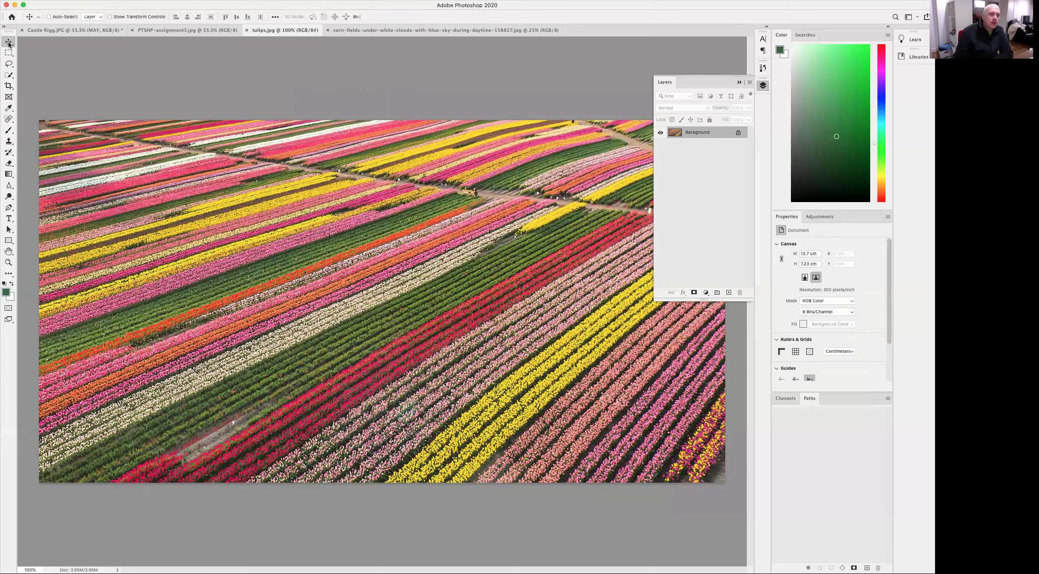
drag(366, 162, 73, 33)
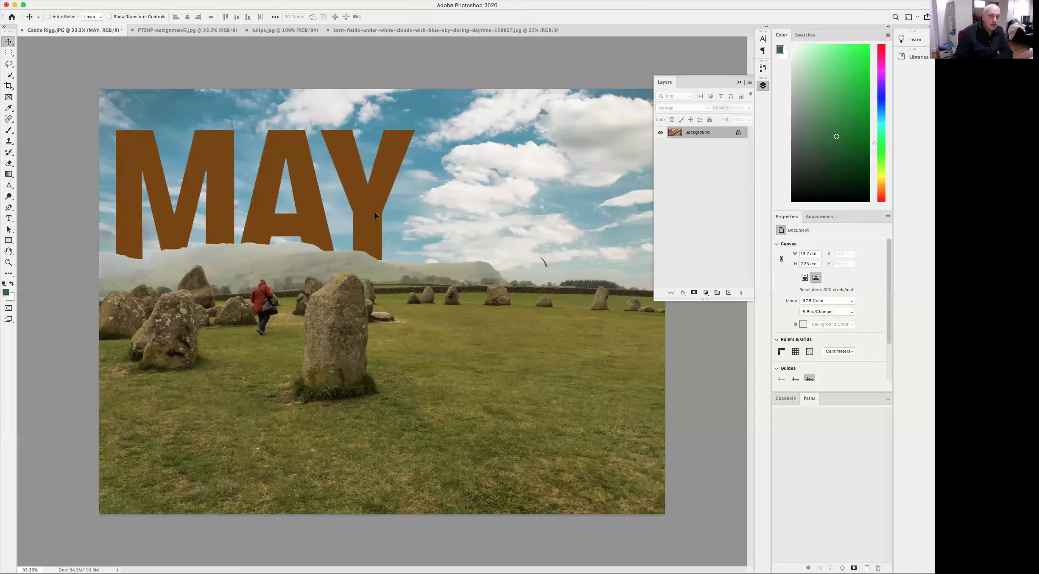
drag(355, 208, 360, 209)
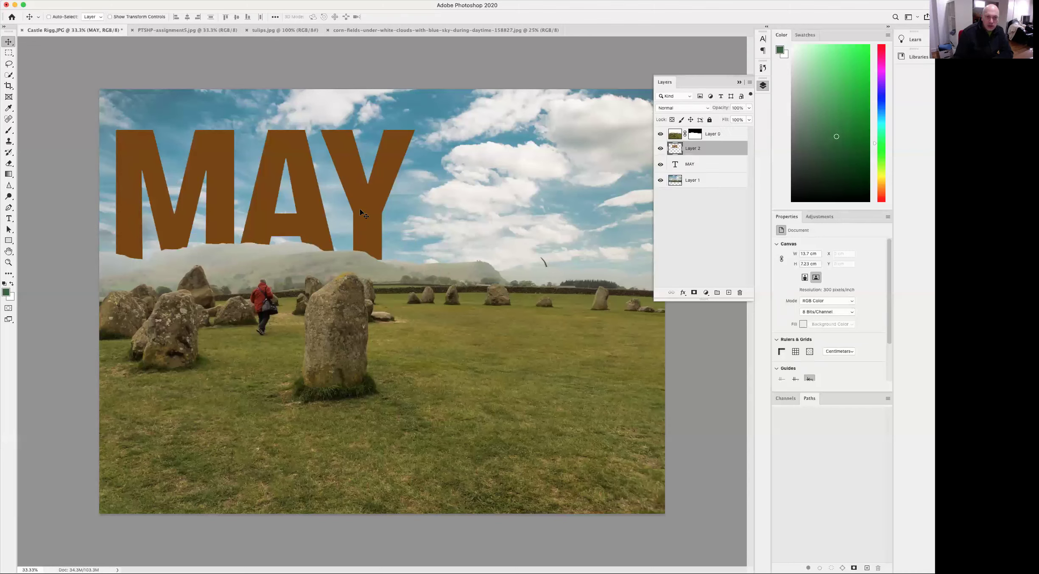
drag(416, 229, 320, 219)
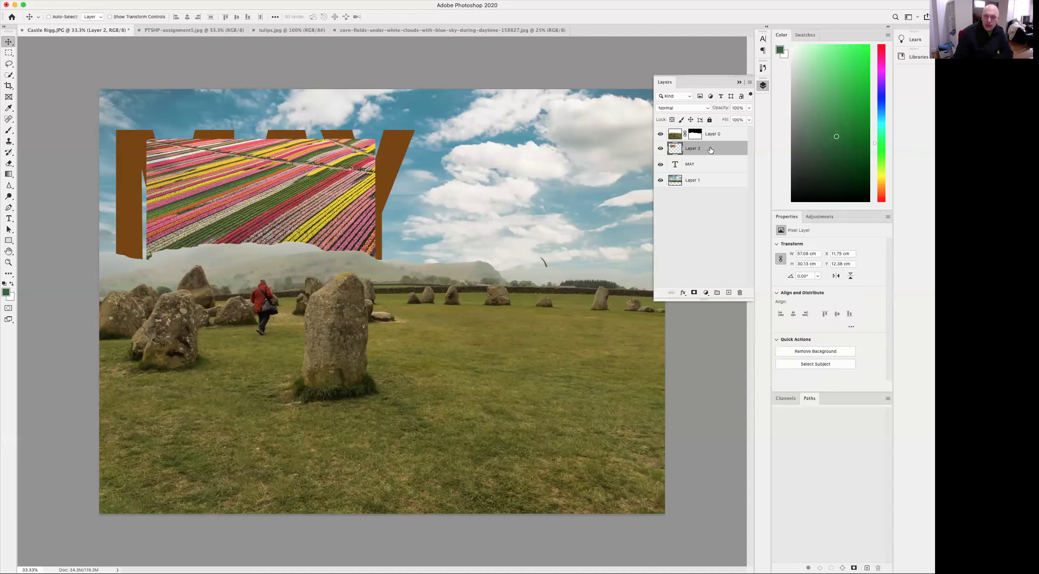
- Rename the tulip photo layer "tulips" and clip it to the MAY text layer with a clipping mask
double_click(696, 148)
text(tulips)
key(Return)
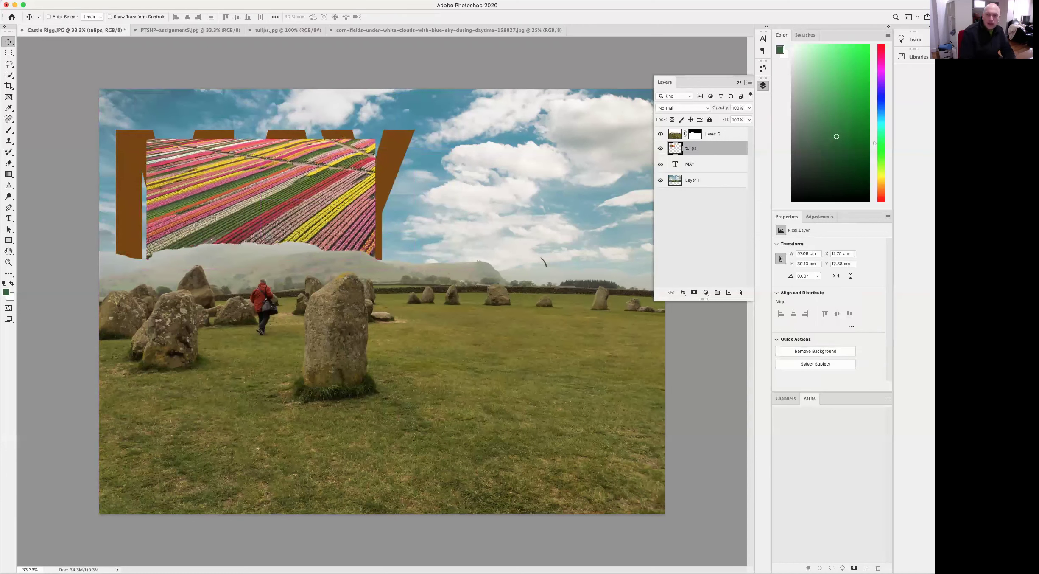
right_click(714, 151)
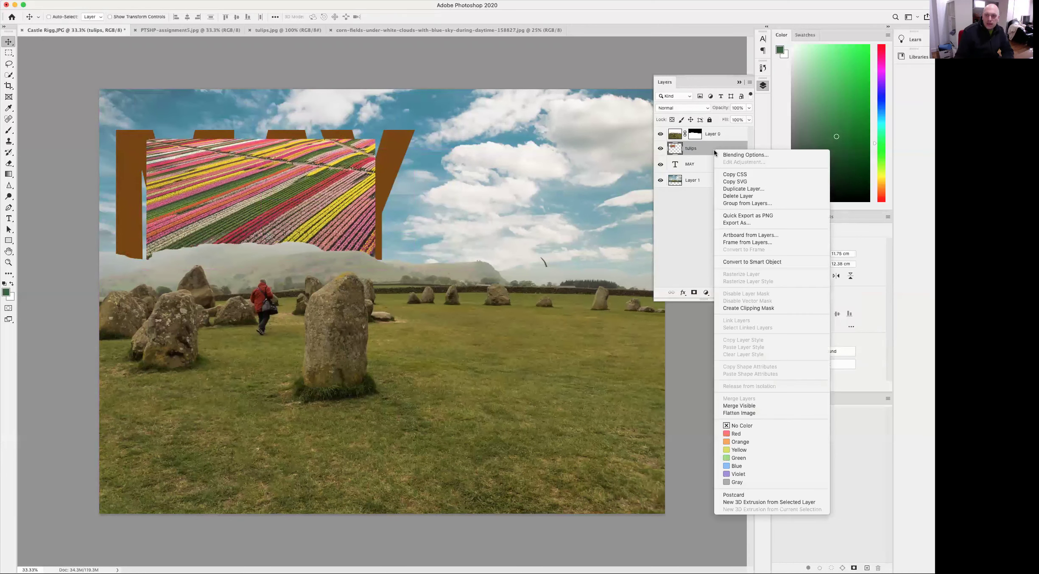
click(748, 308)
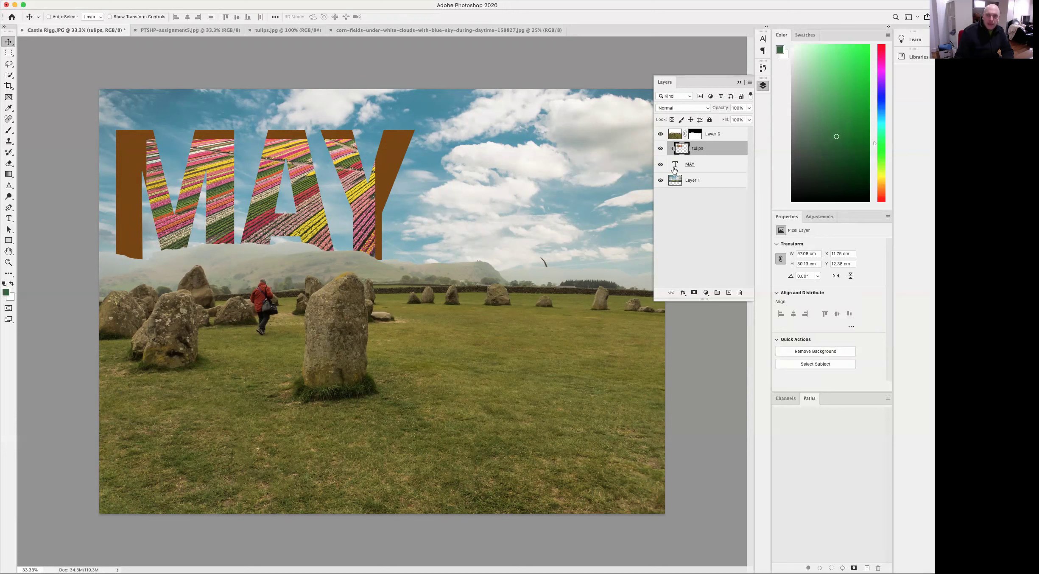
- Move the tulips layer to the start of the M and scale it to about 76 cm wide to cover all the letters
drag(379, 225, 341, 214)
key(ctrl+t)
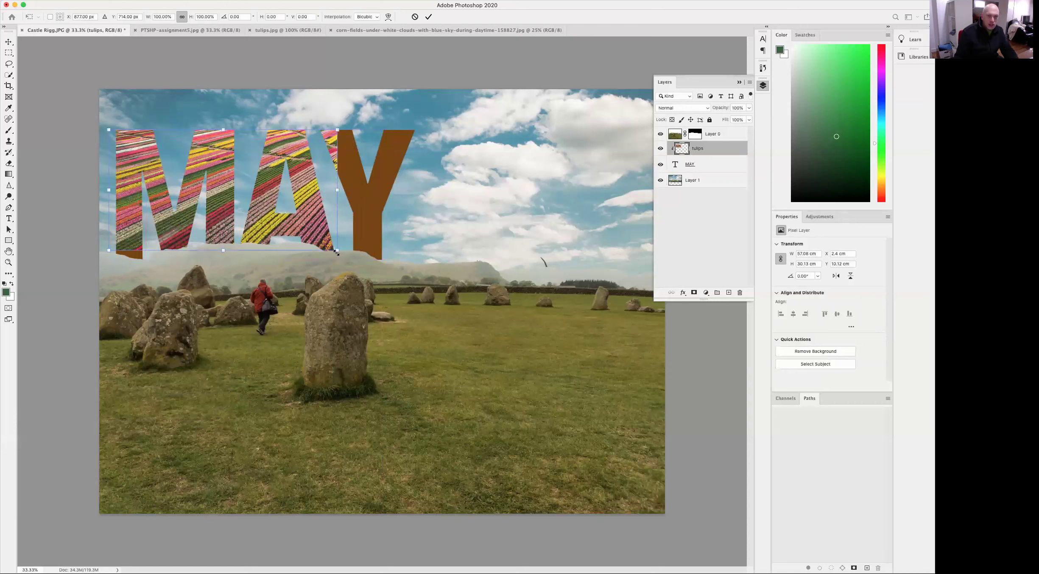
drag(338, 250, 414, 290)
key(Return)
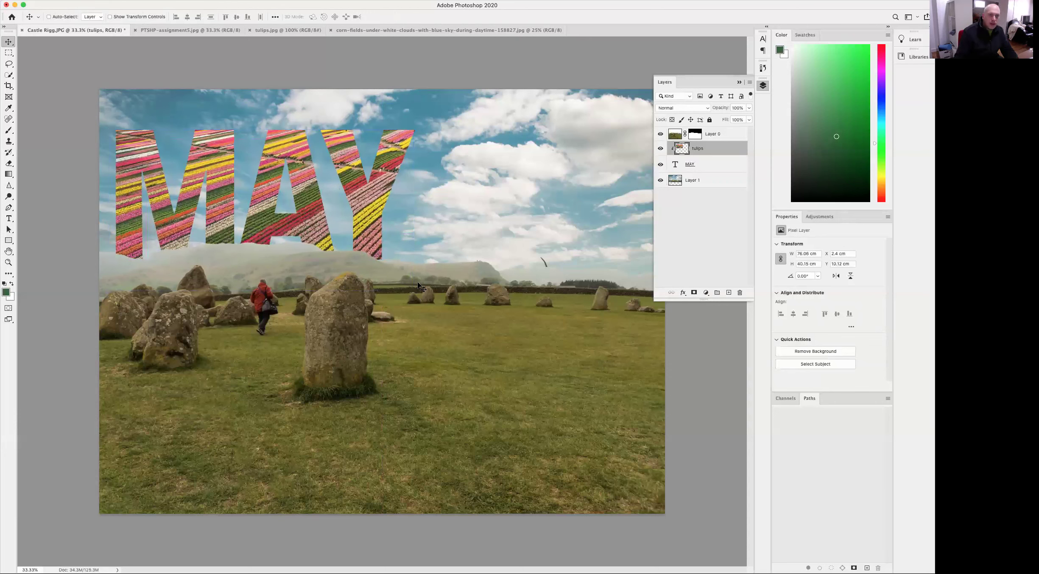
- Reposition the tulips layer and enlarge it to about 94 × 49 cm so the flower rows fill the whole MAY text
drag(356, 238, 352, 209)
key(super+t)
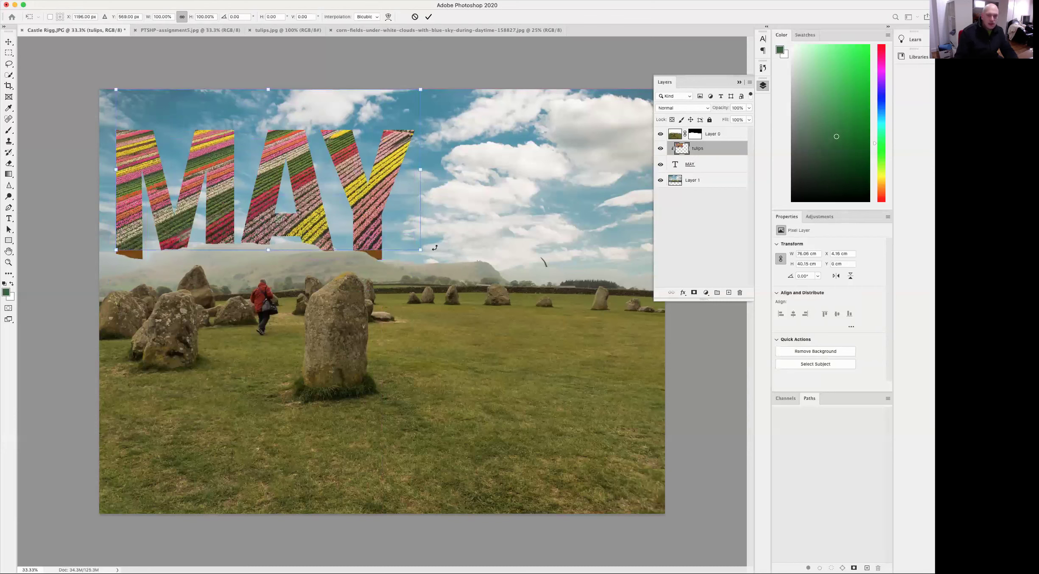
drag(415, 251, 447, 264)
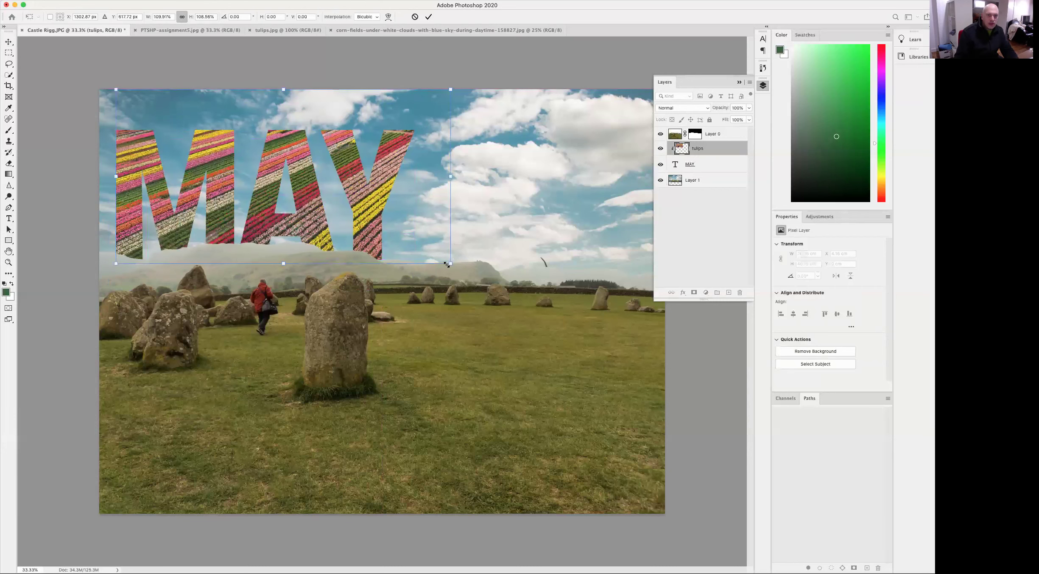
drag(285, 264, 288, 284)
drag(375, 209, 375, 193)
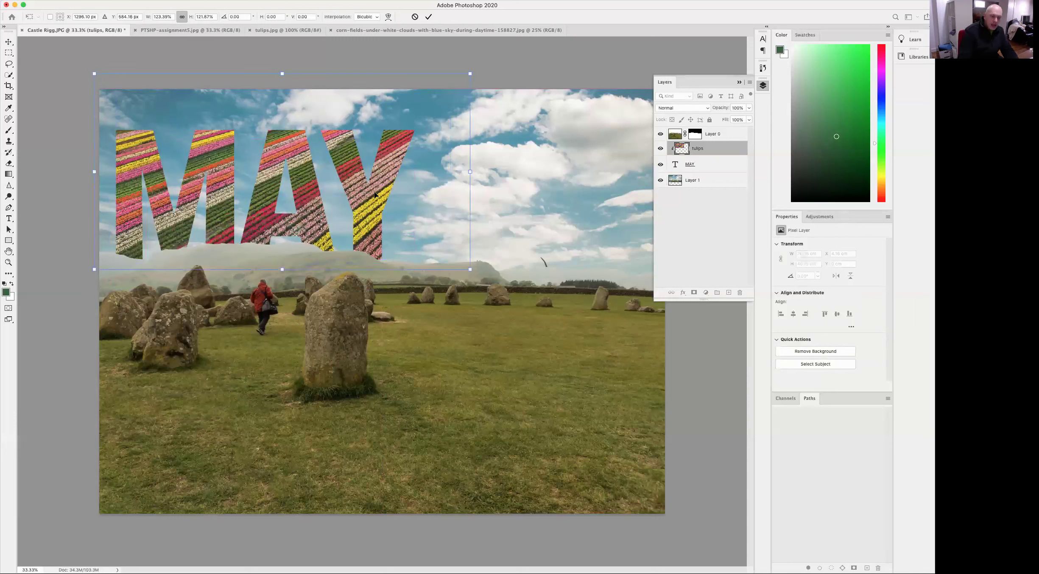
key(Return)
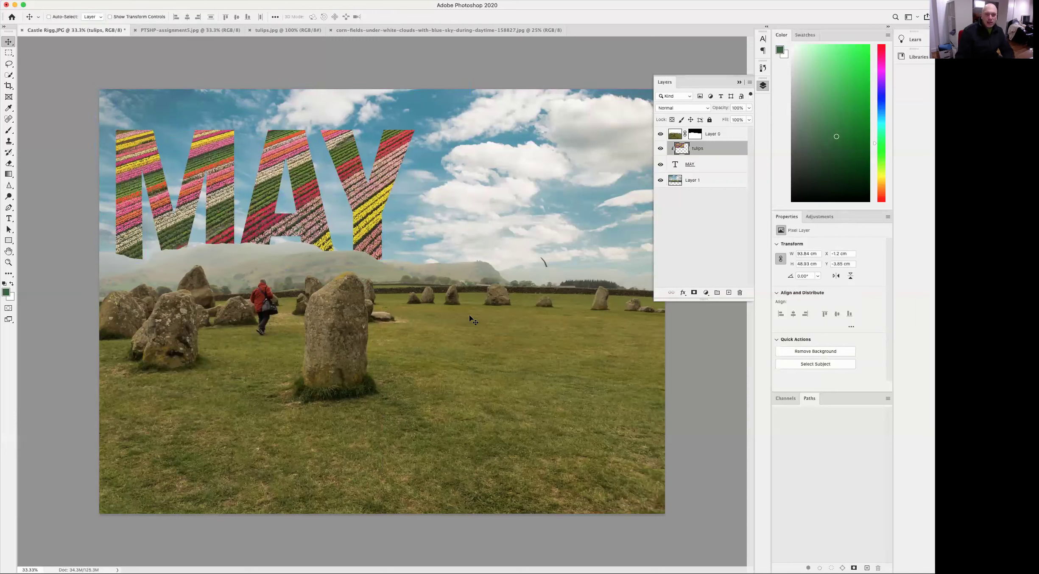
- Add an Outer Glow layer style to the MAY text, with its colour sampled from the yellow tulips (#f3e347)
click(675, 166)
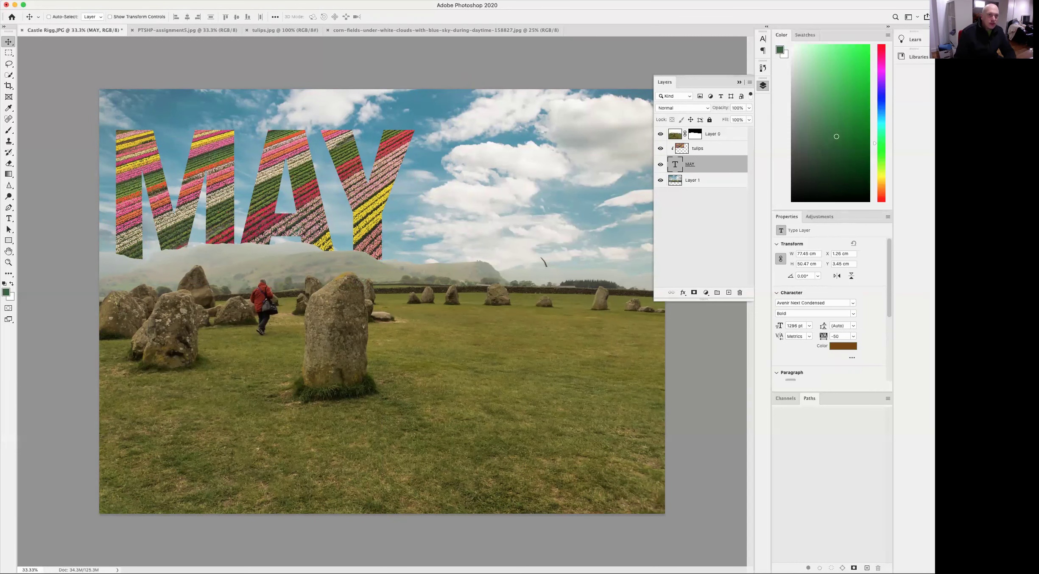
click(129, 0)
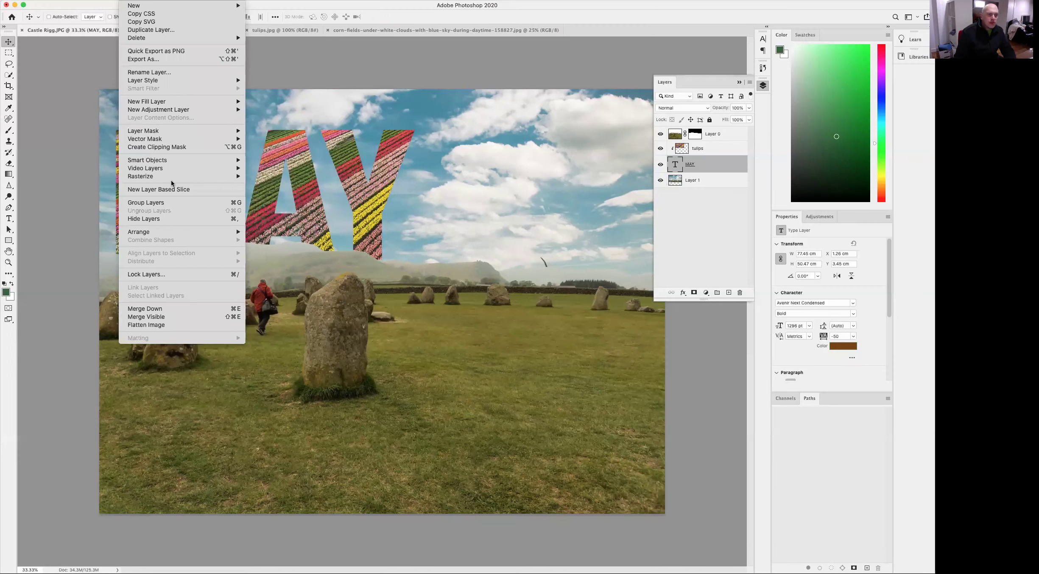
mouse_move(171, 81)
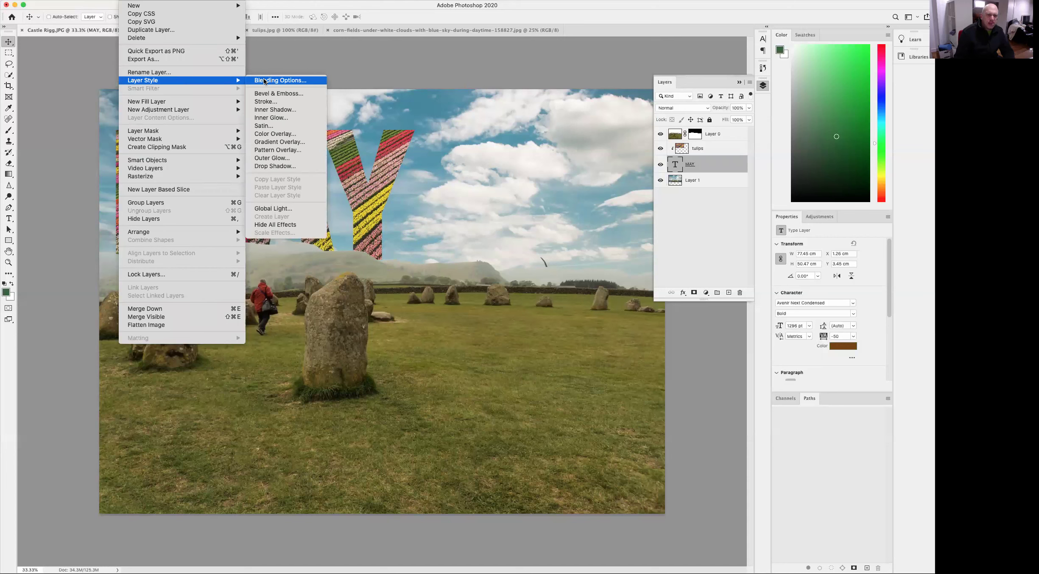
click(283, 161)
drag(379, 231, 511, 294)
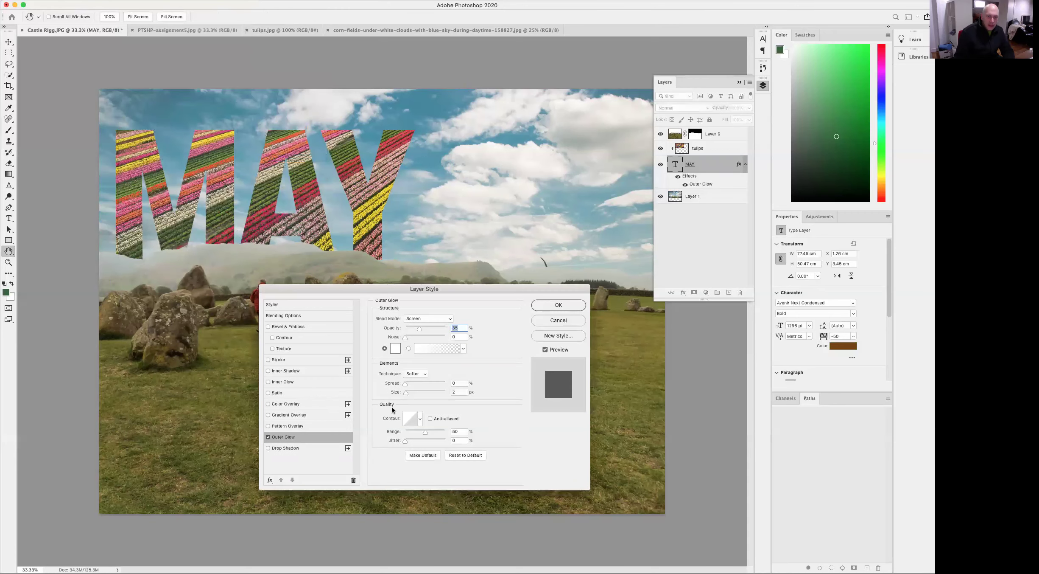
click(395, 349)
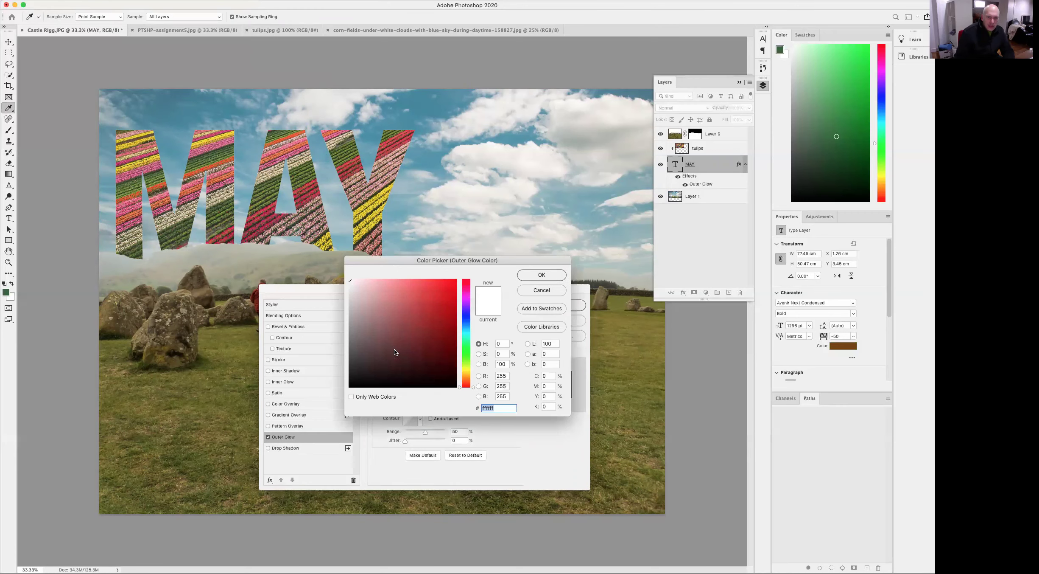
click(368, 204)
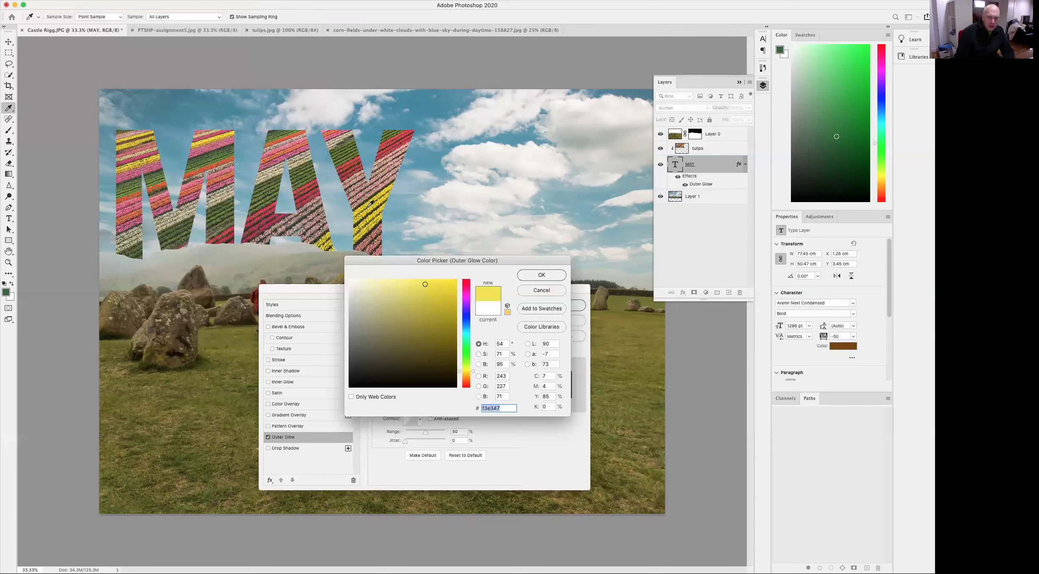
click(535, 275)
- Set the outer glow's opacity to 81%, noise to 23%, spread to 41% and size to about 70 px
drag(421, 331, 436, 332)
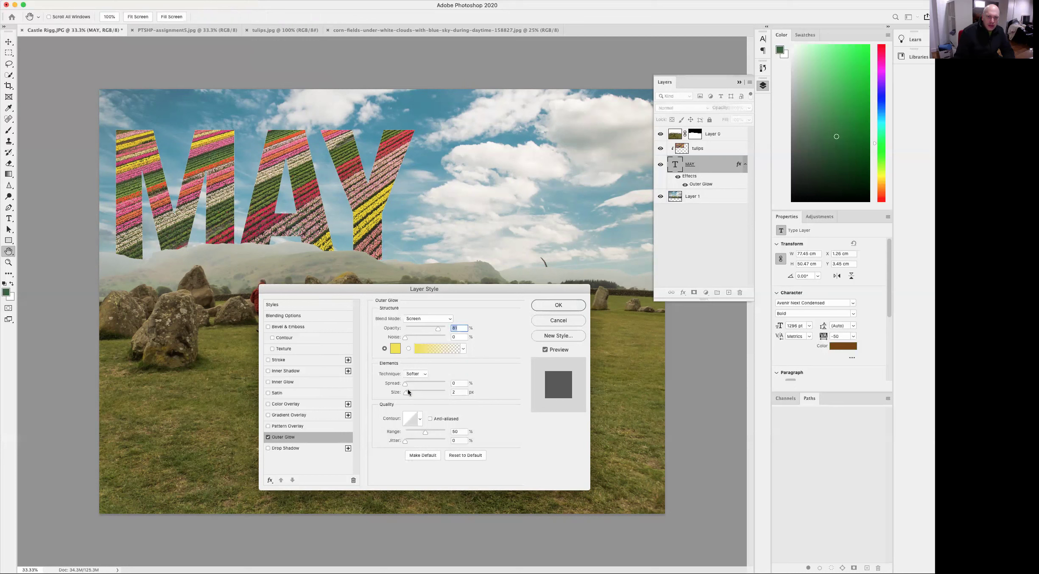
drag(406, 394, 453, 384)
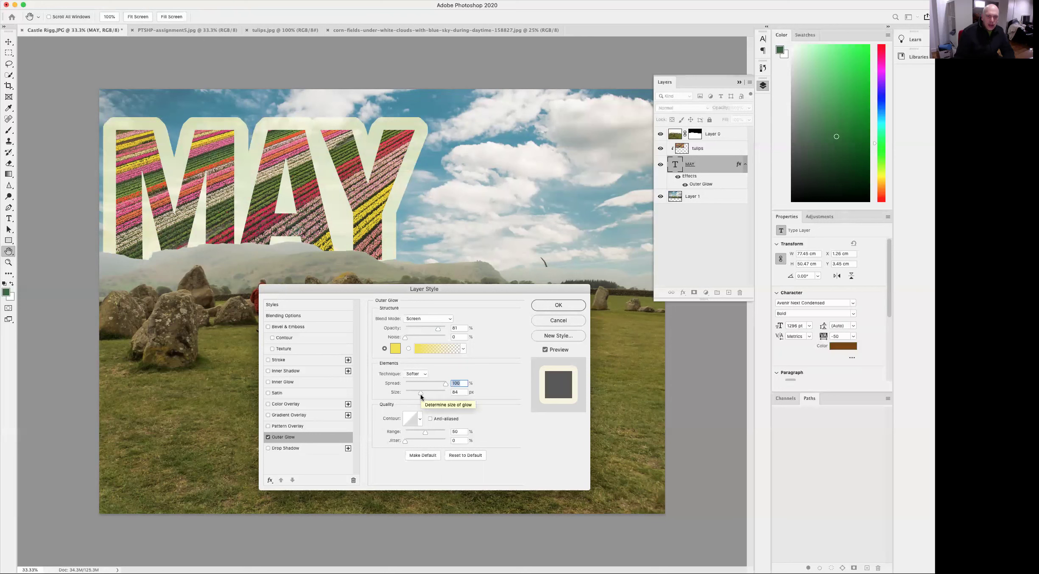
drag(420, 393, 419, 394)
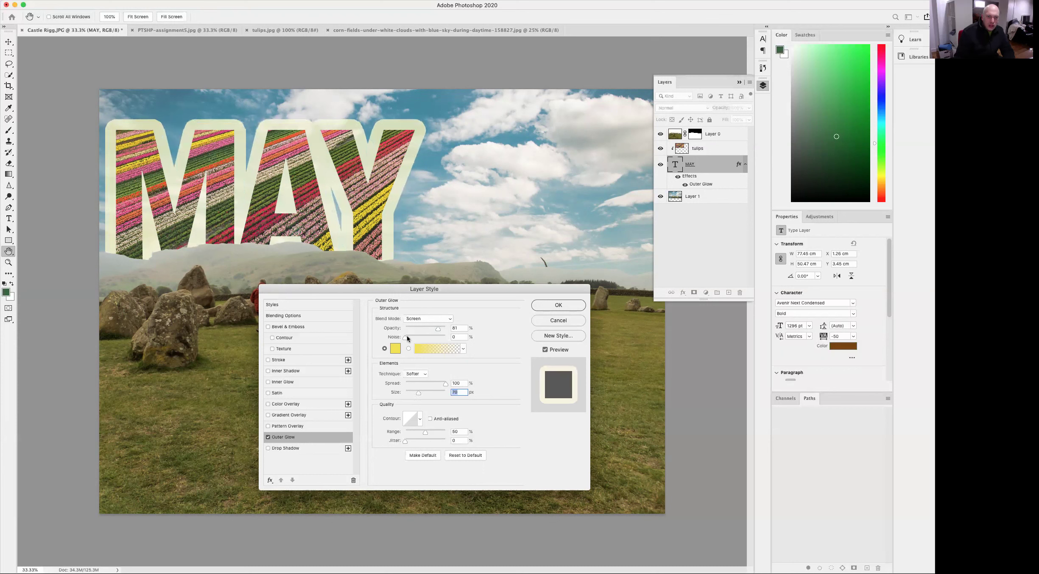
drag(405, 337, 415, 341)
drag(442, 383, 420, 383)
- Inspect the glow at the letter edges up close and readjust its noise from zero to a light grain
key(super+plus)
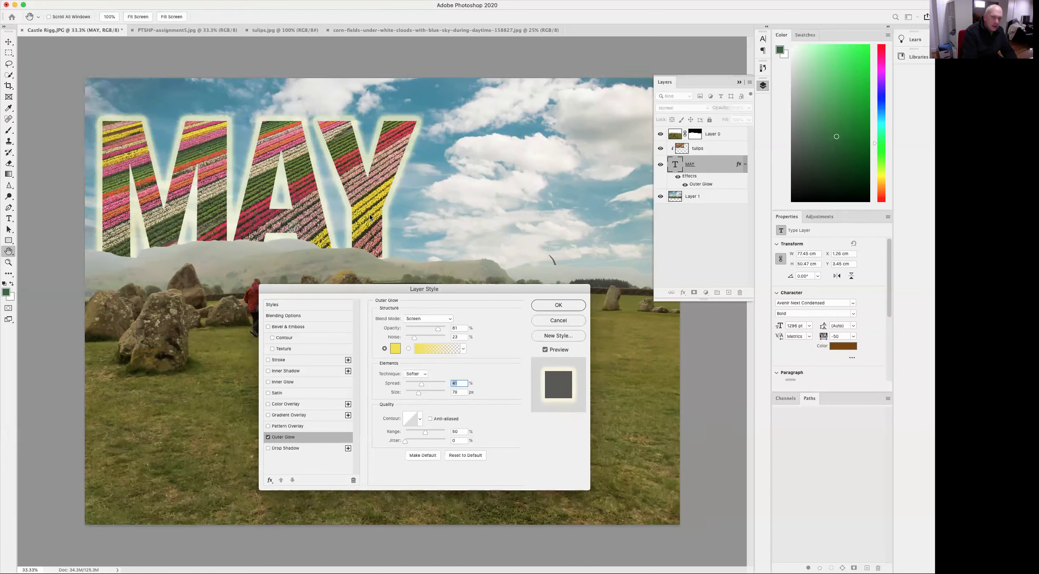
key(super+plus)
key(super+plus)
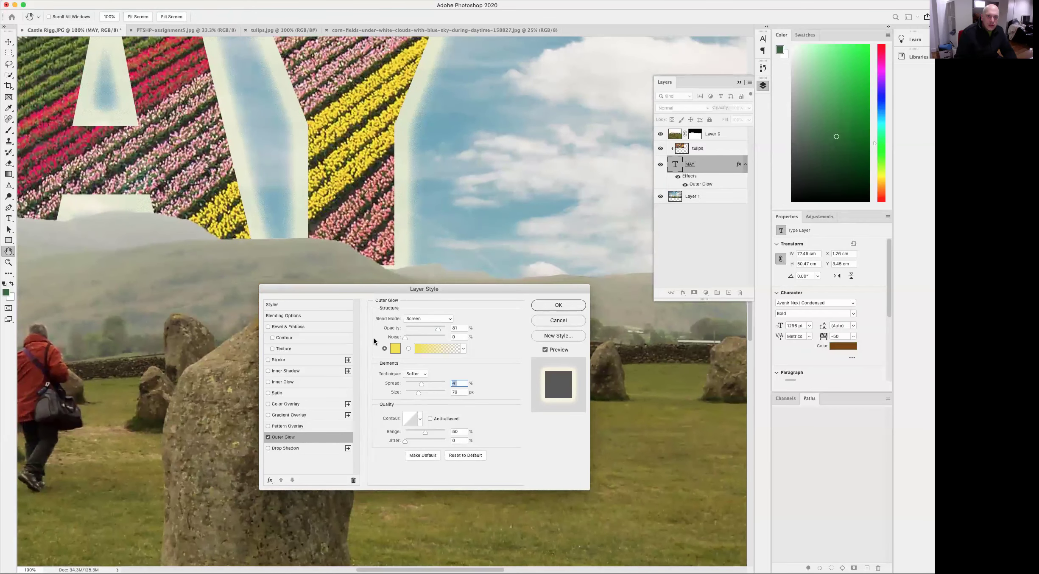
click(374, 338)
scroll(264, 206, up, 10)
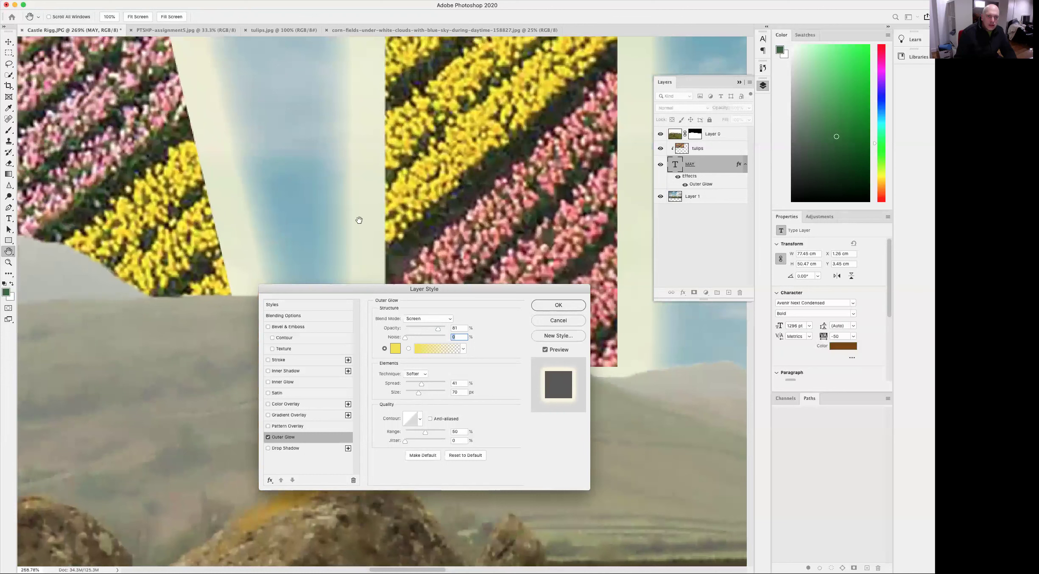
drag(407, 339, 414, 339)
key(alt)
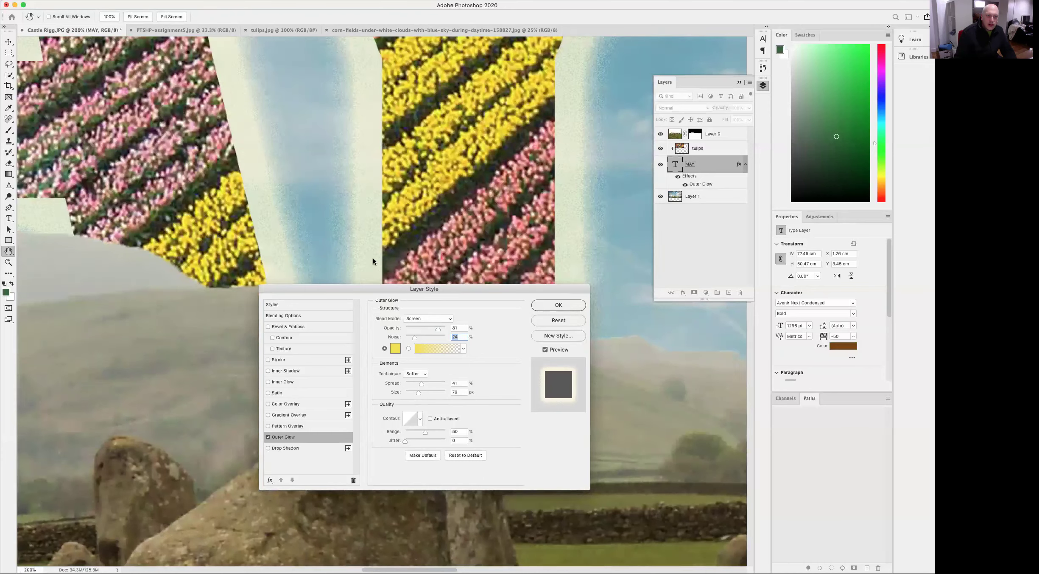
alt+click(387, 255)
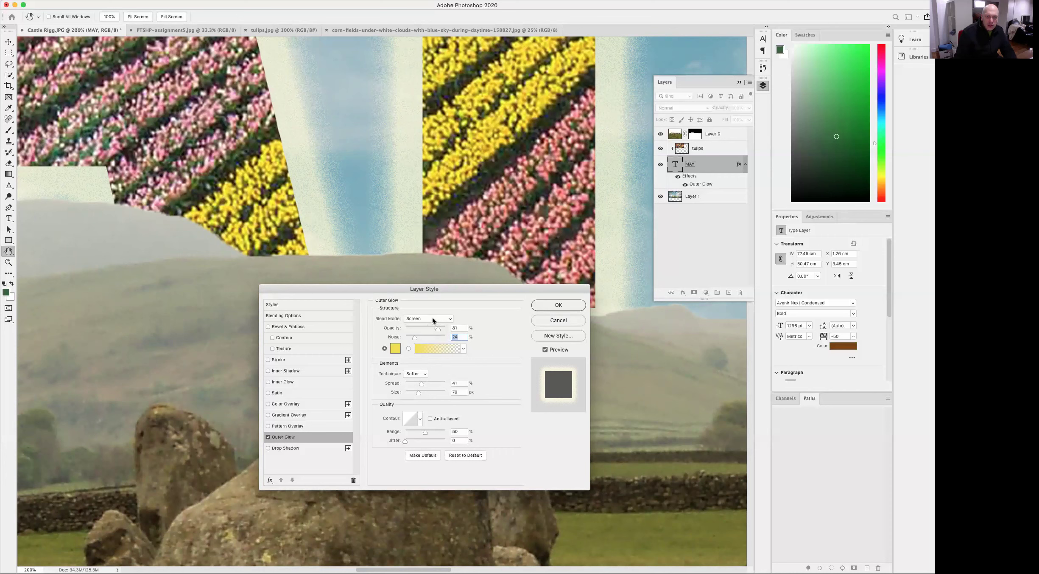
key(super+minus)
key(super+minus)
key(super+minus)
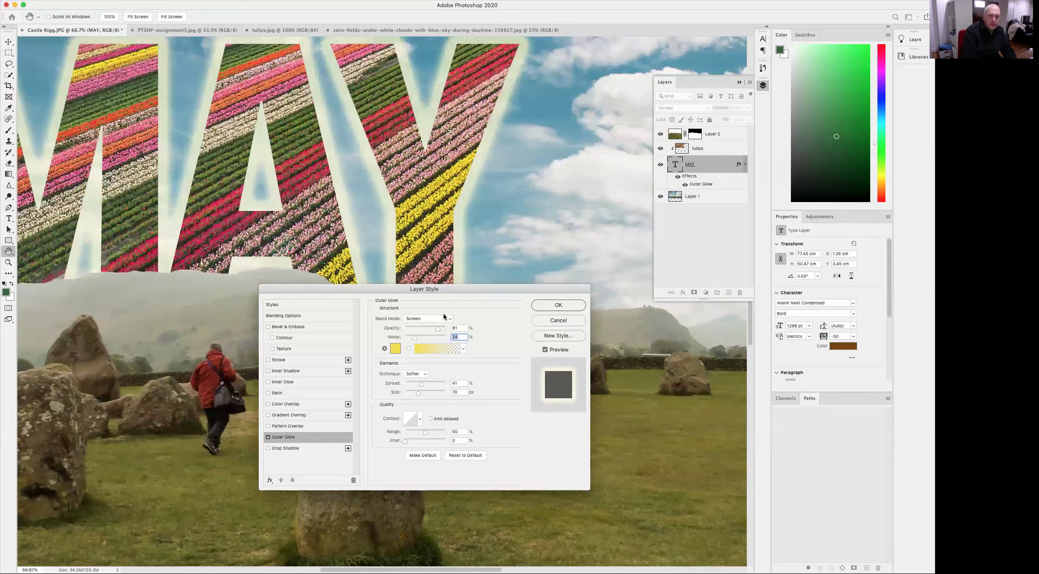
- Change the outer glow's blend mode from Screen to Overlay and apply the layer style to the MAY text
click(442, 317)
click(442, 317)
click(426, 320)
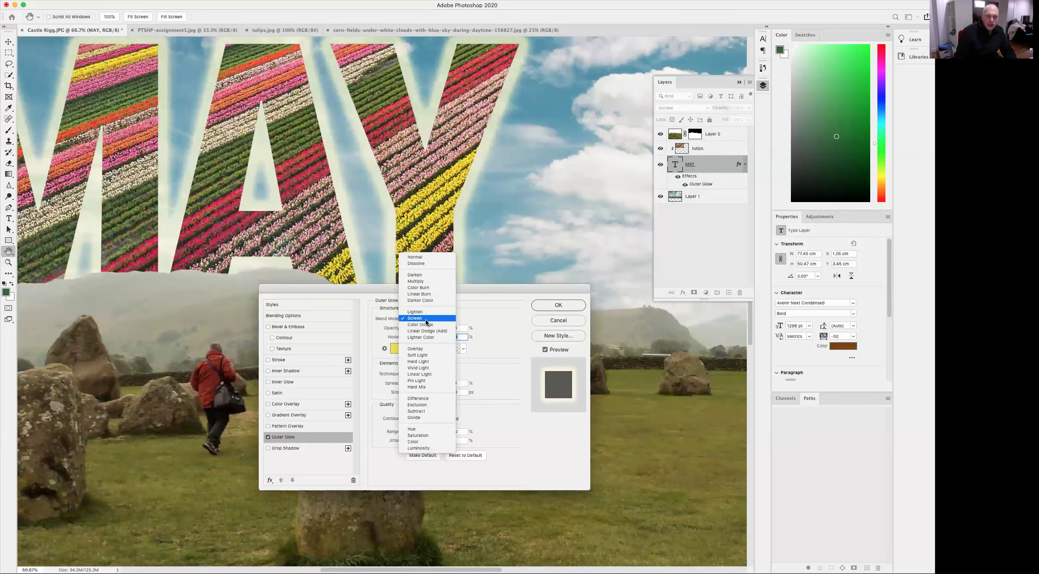
click(420, 350)
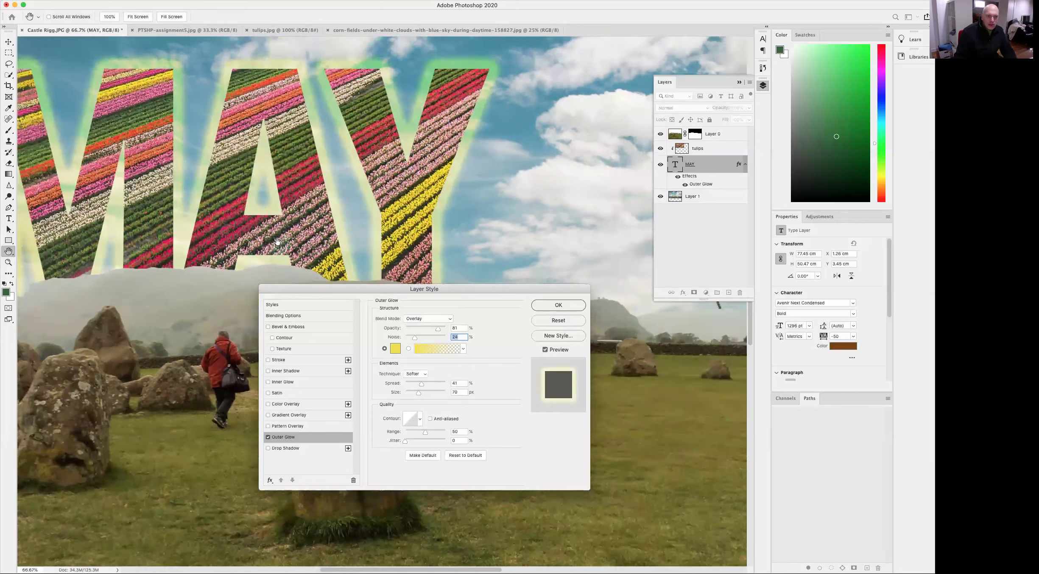
scroll(277, 241, down, 3)
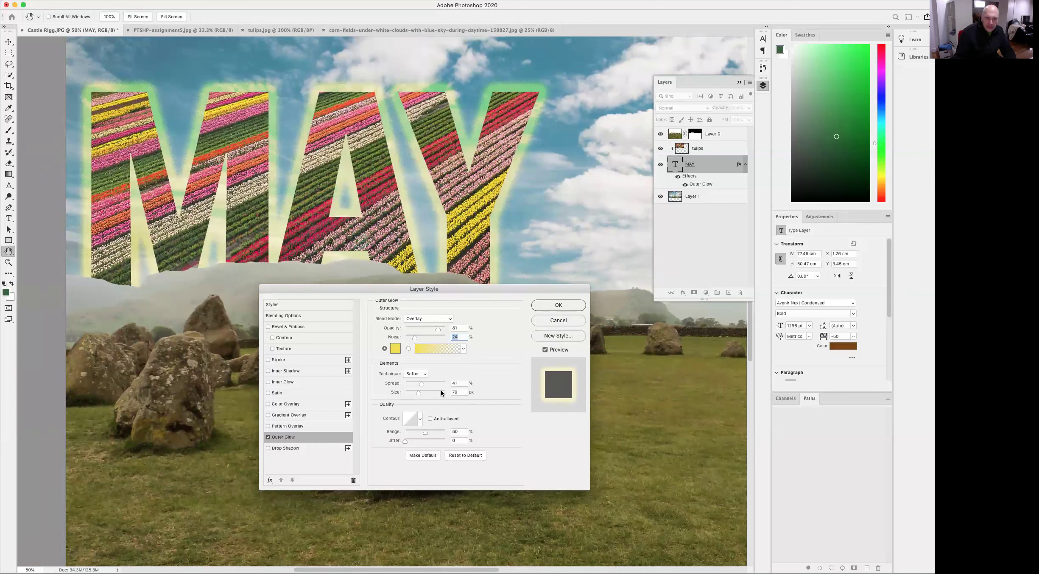
click(412, 441)
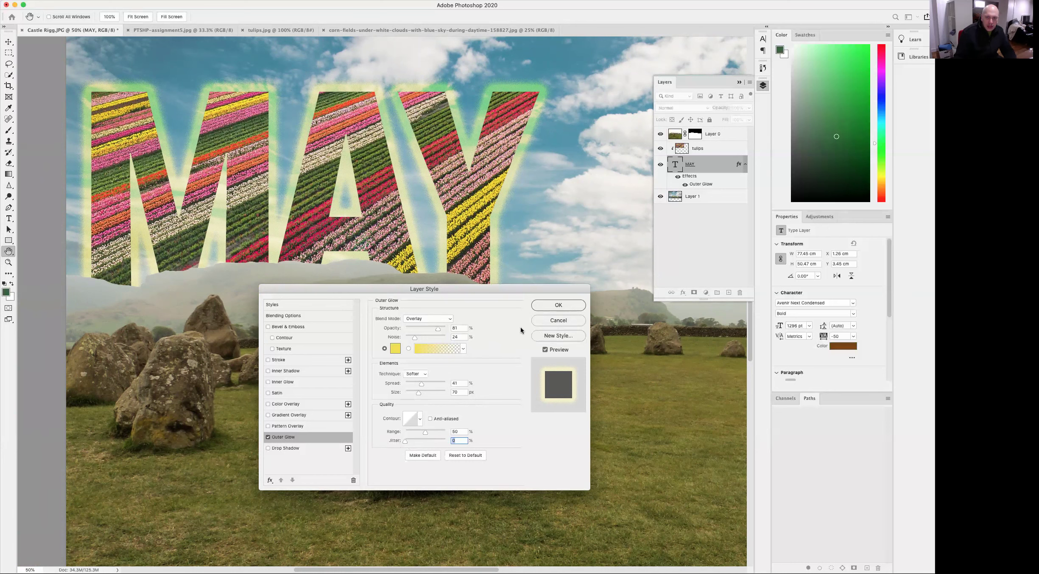
click(558, 305)
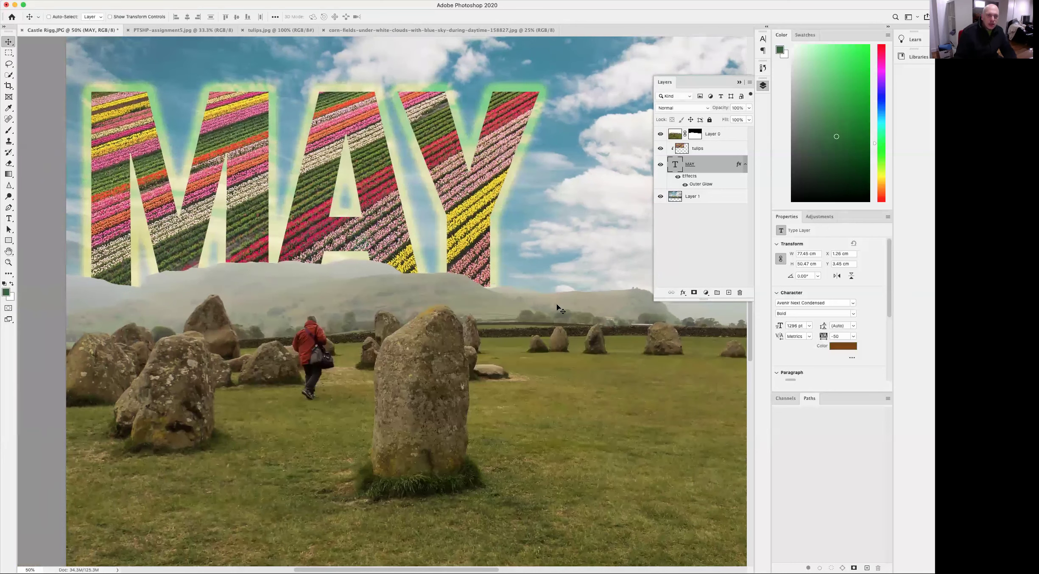
key(super+minus)
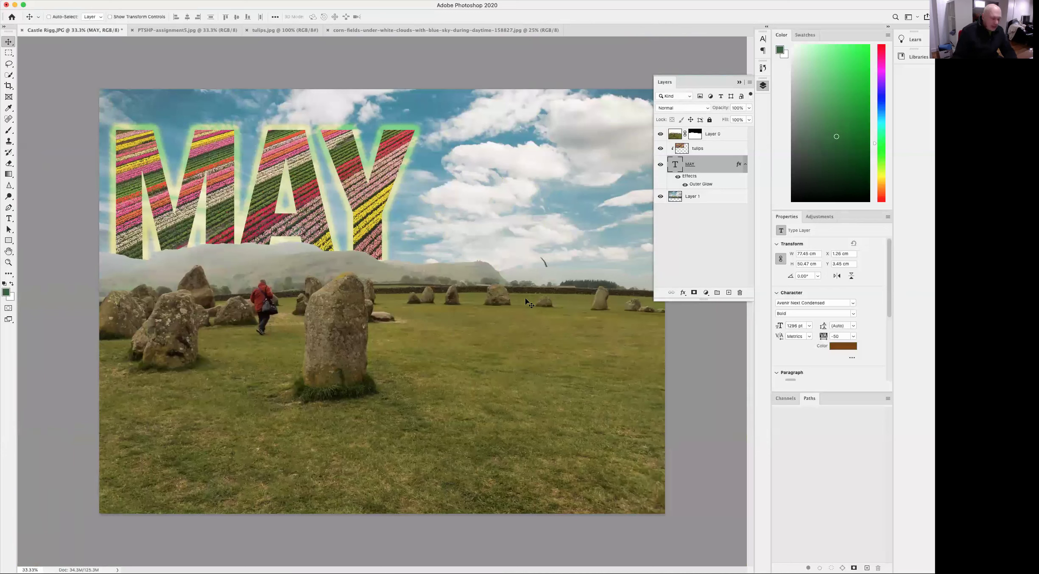
key(t)
drag(424, 354, 636, 484)
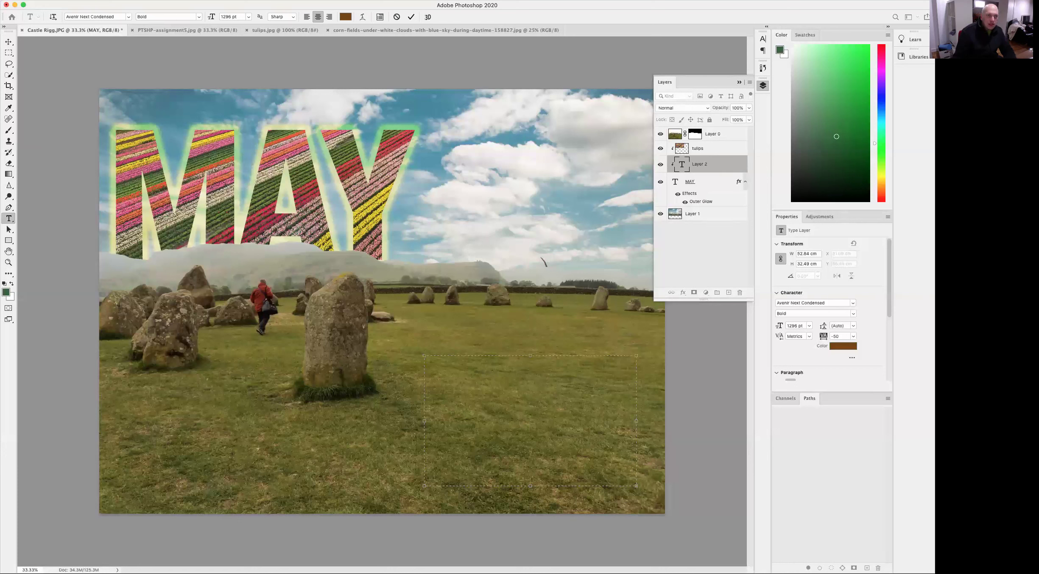
click(151, 0)
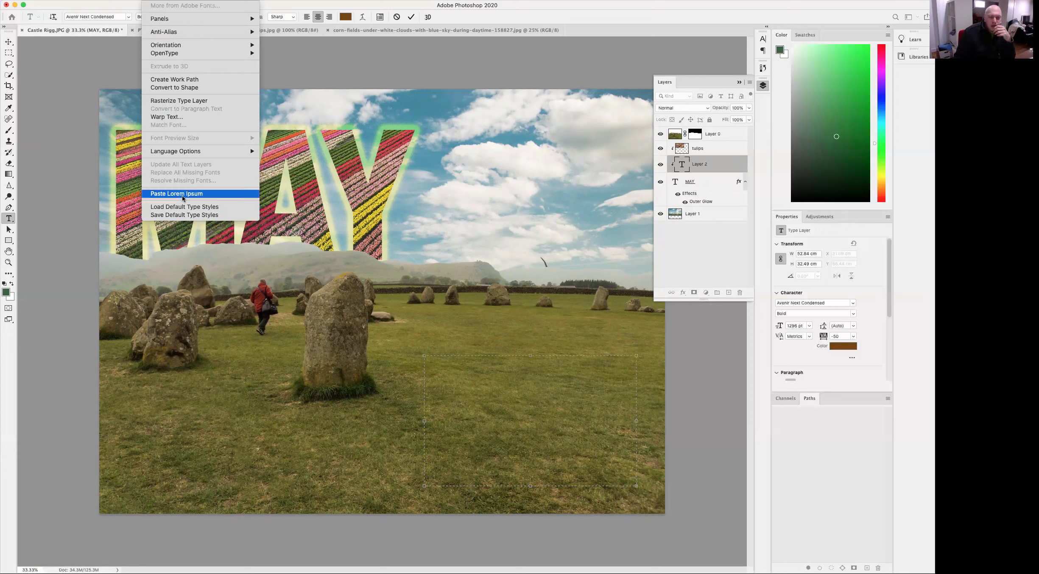
click(204, 195)
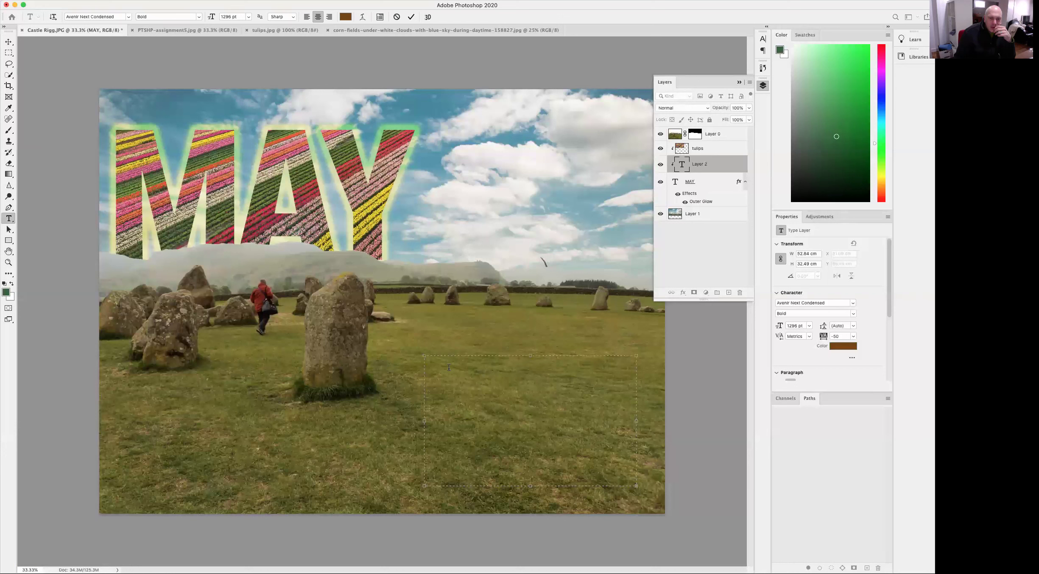
click(10, 45)
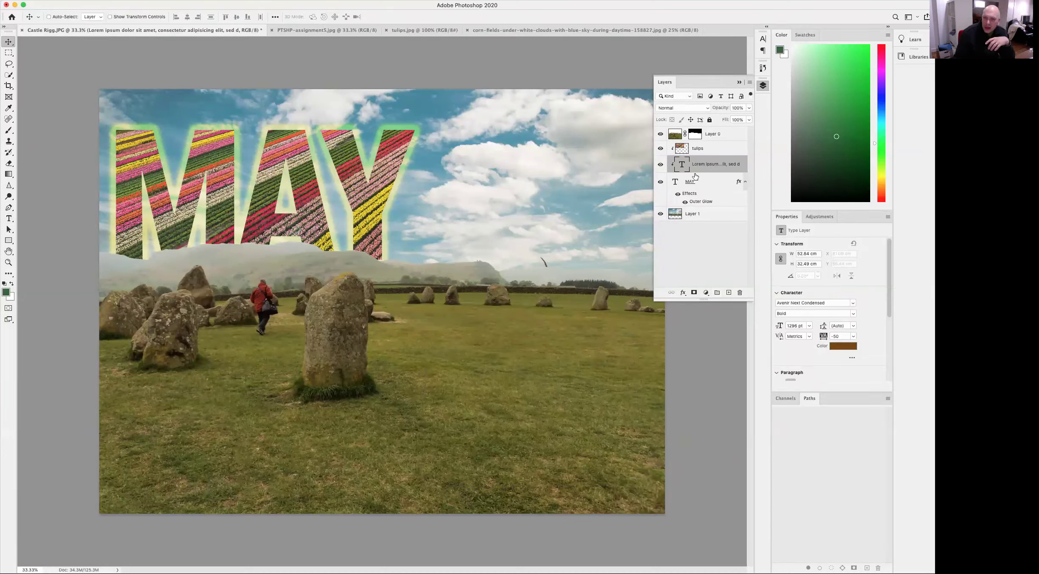
key(BackSpace)
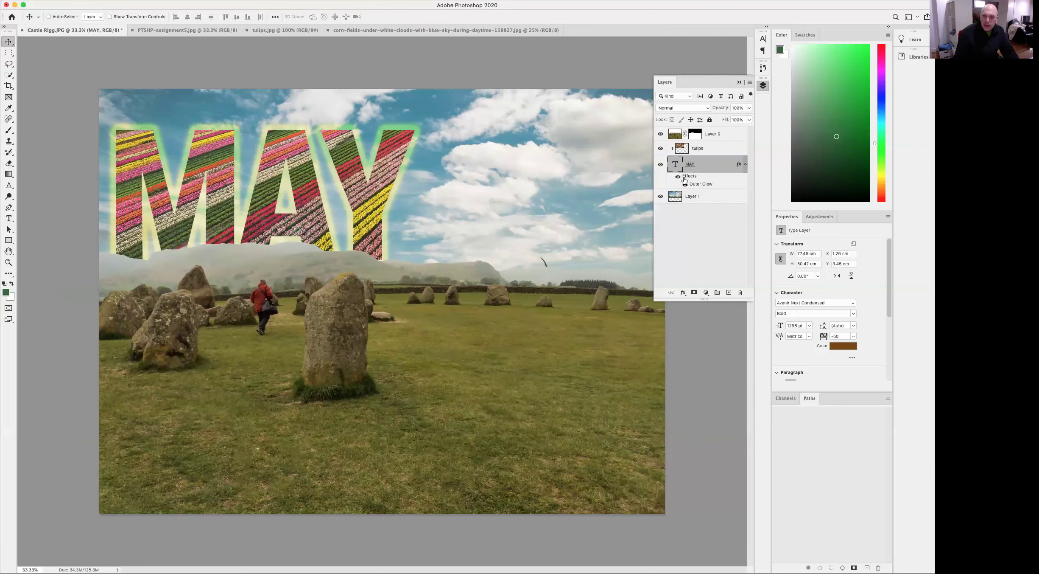
- Above Layer 0, draw a paragraph text box about 57 × 36 cm on the grass beside the large stone, filled with Lorem Ipsum
click(688, 219)
click(676, 135)
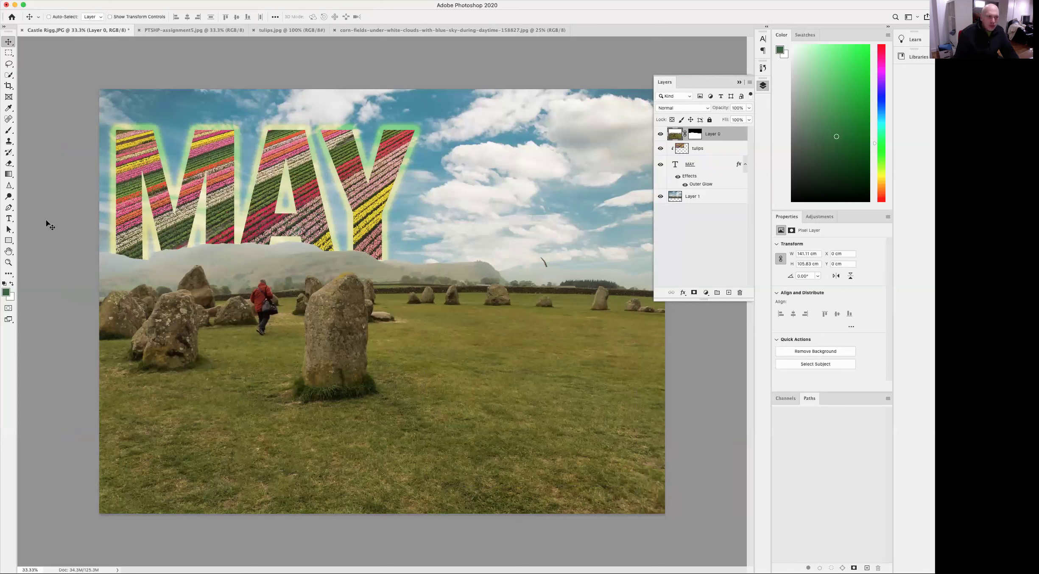
click(9, 218)
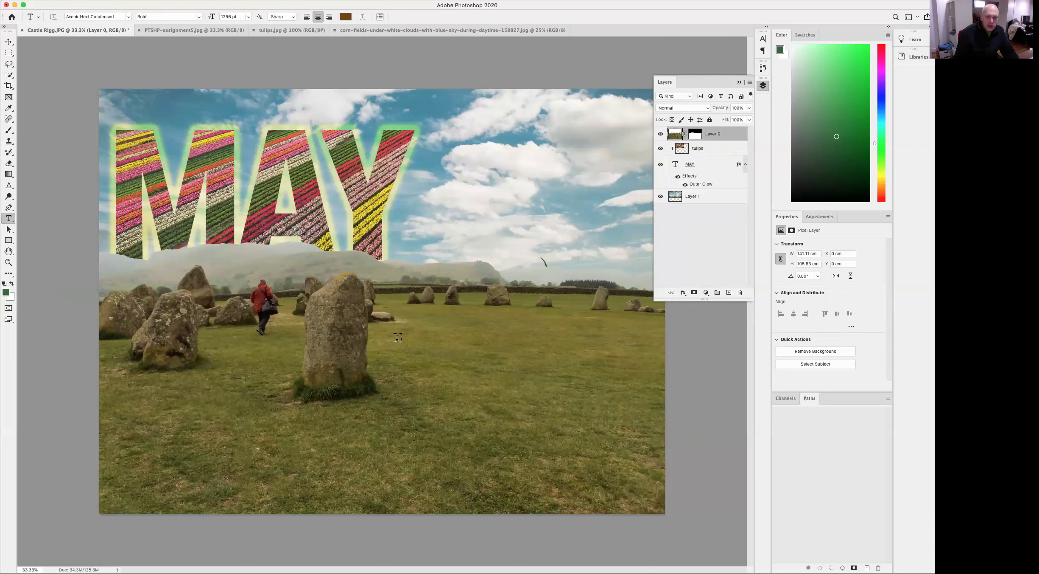
drag(399, 338, 626, 479)
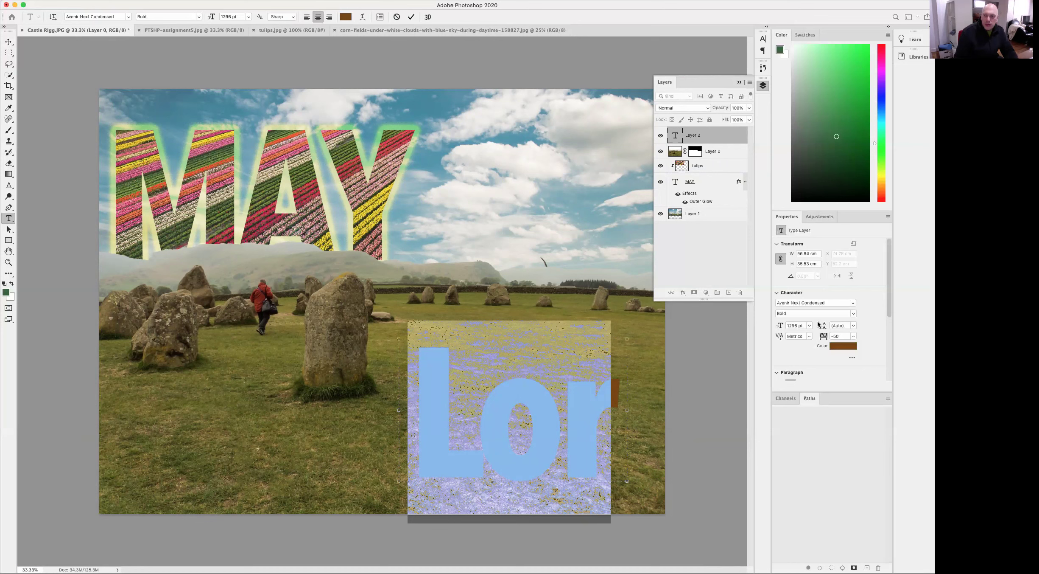
- Set the placeholder text's colour to a light grey (#d5d5d2) sampled from the clouds
click(838, 346)
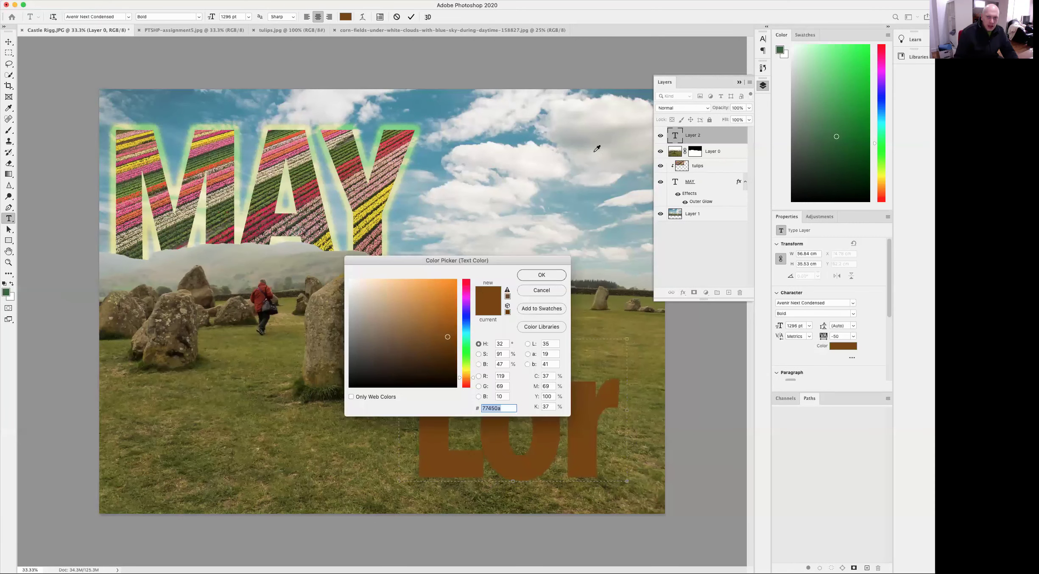
click(545, 172)
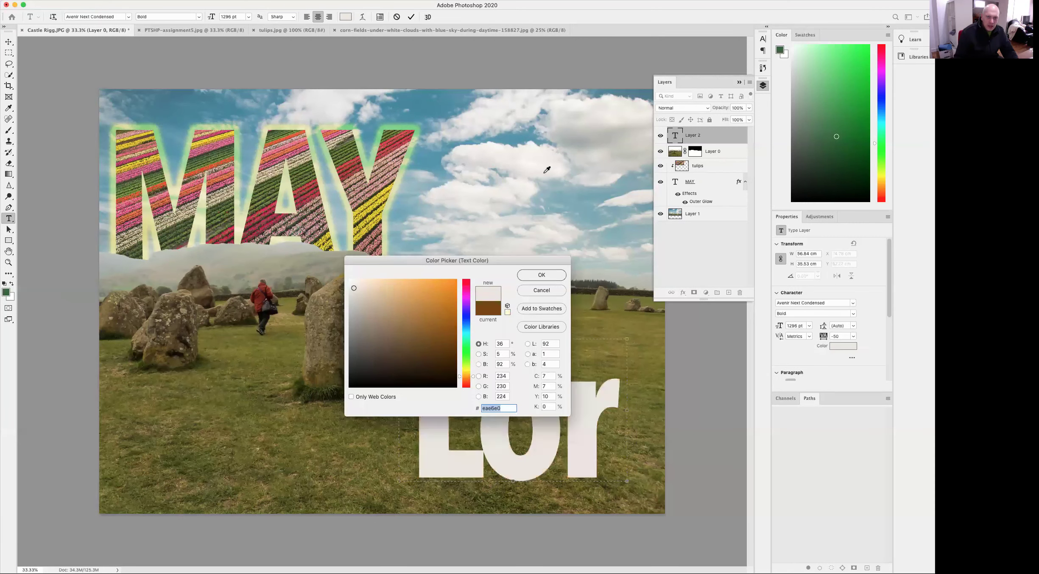
click(480, 163)
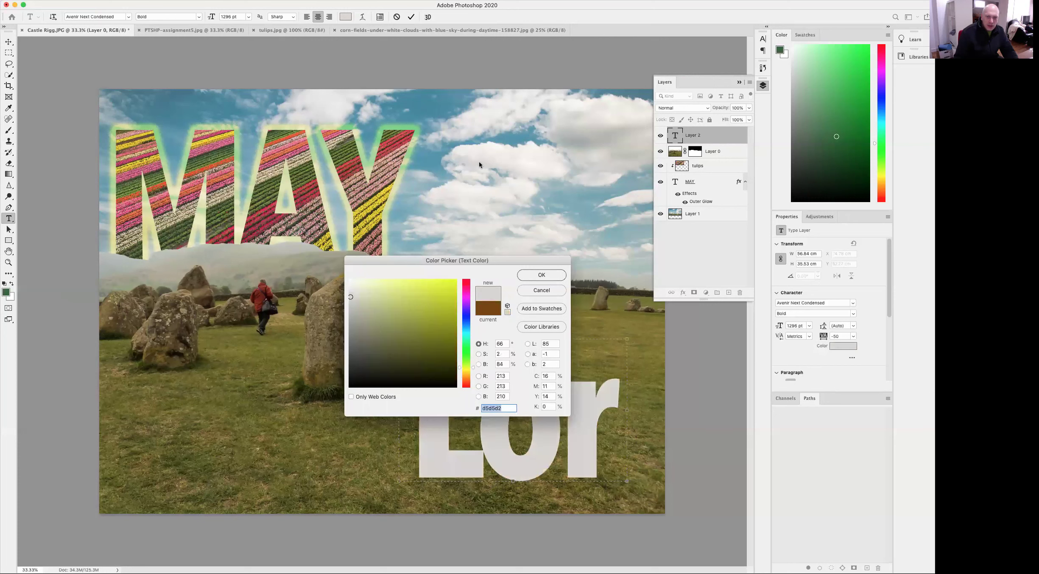
click(549, 276)
- Set the placeholder text's size to 89 pt and left-align the paragraph
drag(780, 326, 262, 351)
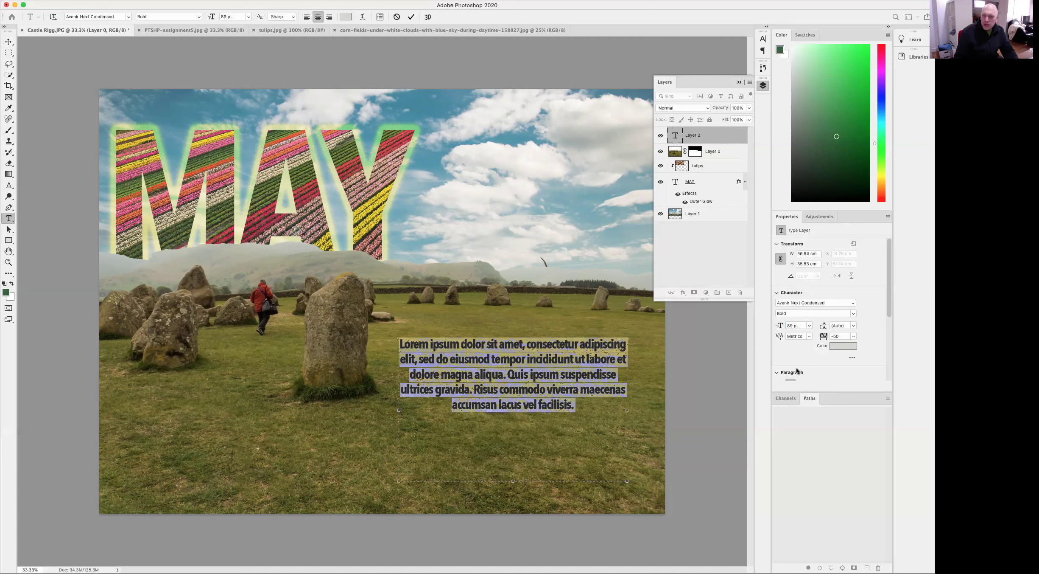
click(775, 373)
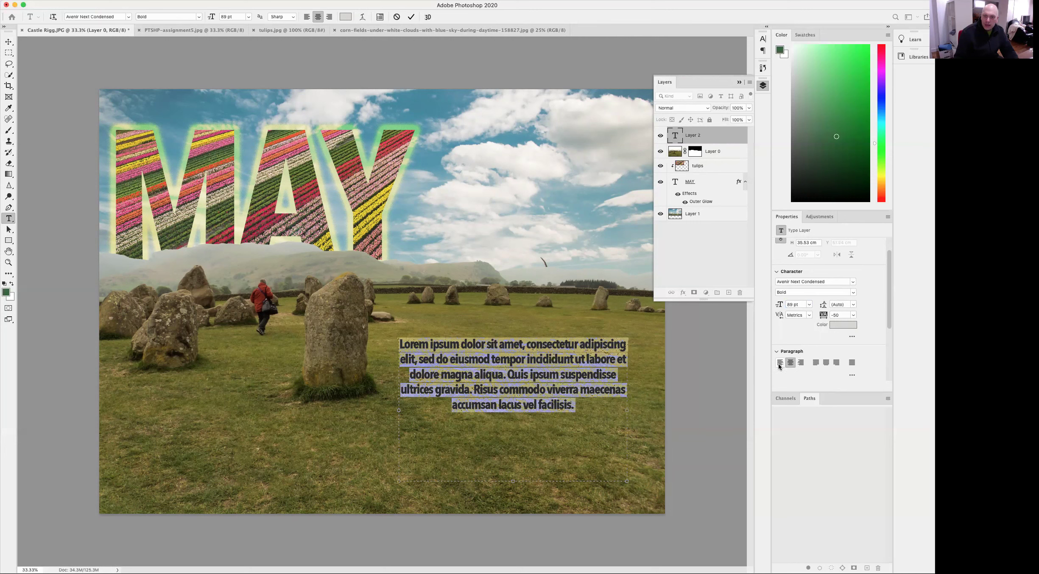
click(780, 363)
click(531, 410)
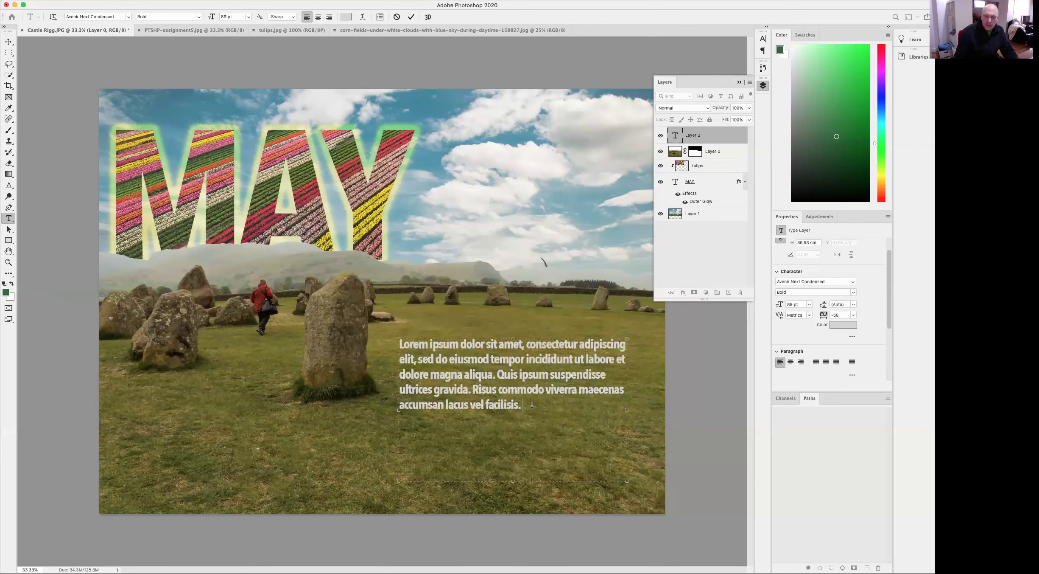
- Insert the heading line "Castlerigg, UK" above the Lorem ipsum paragraph
key(super+a)
key(Left)
key(Return)
key(Up)
text(Cast)
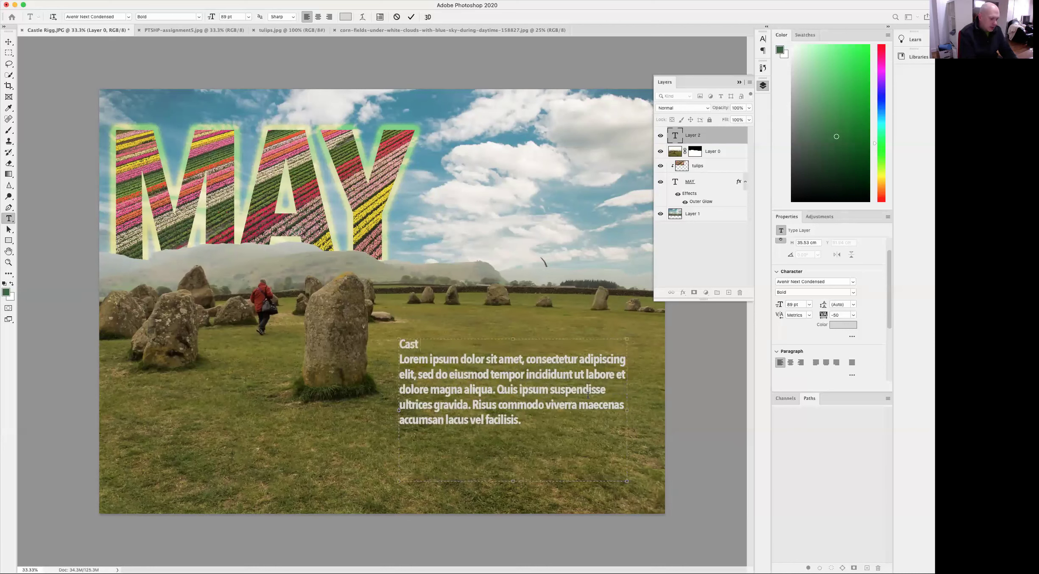
text(lerigg, UK)
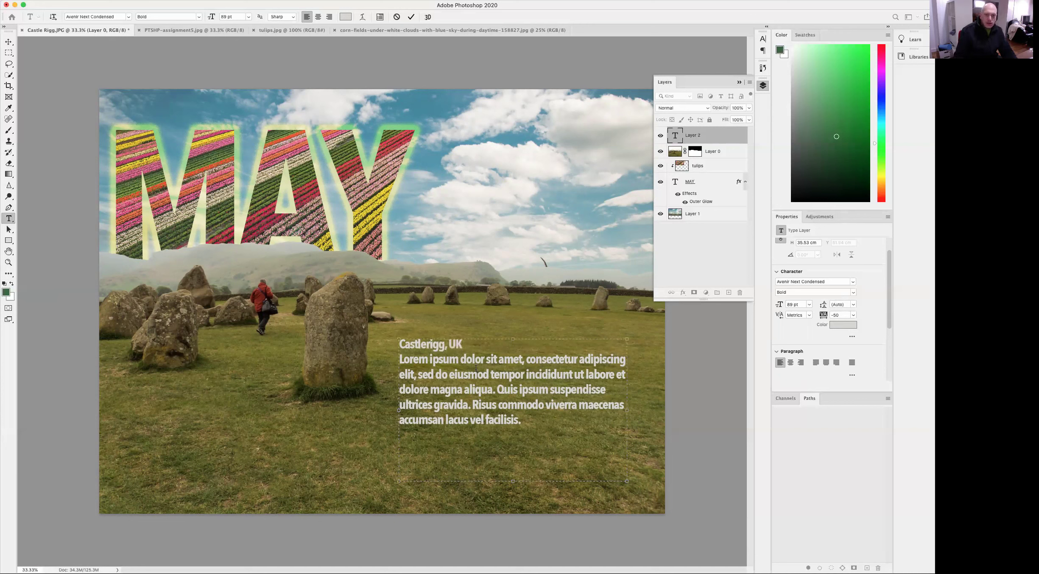
- Set the Lorem ipsum body text below the heading to the Regular style of Avenir Next Condensed
triple_click(443, 346)
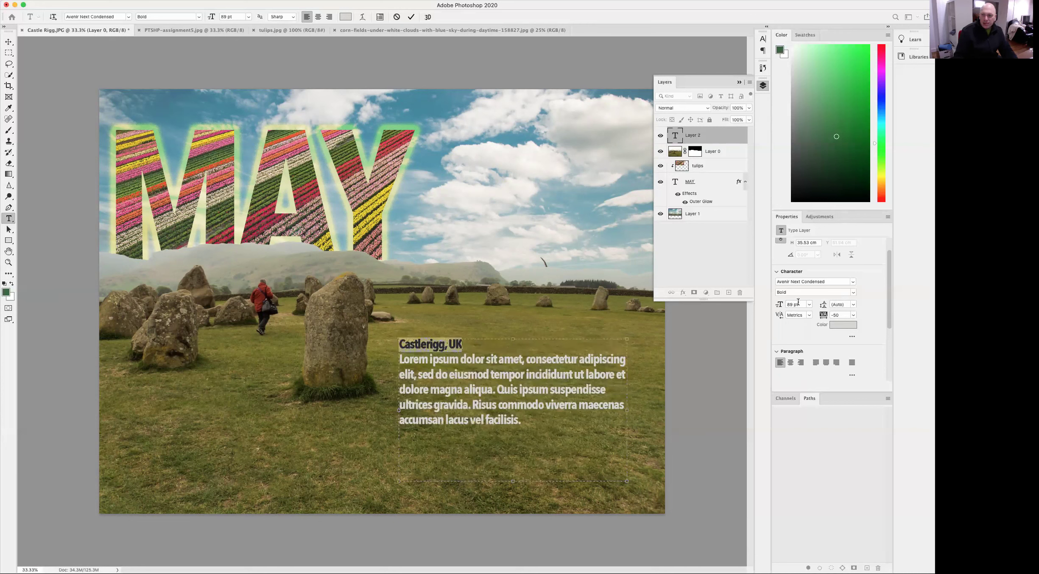
drag(401, 360, 522, 420)
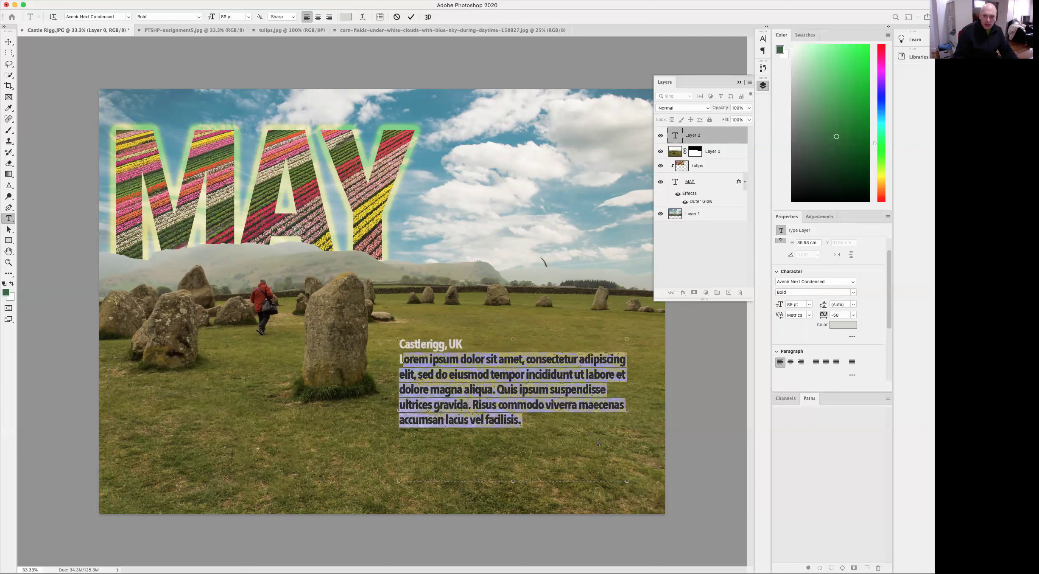
click(854, 292)
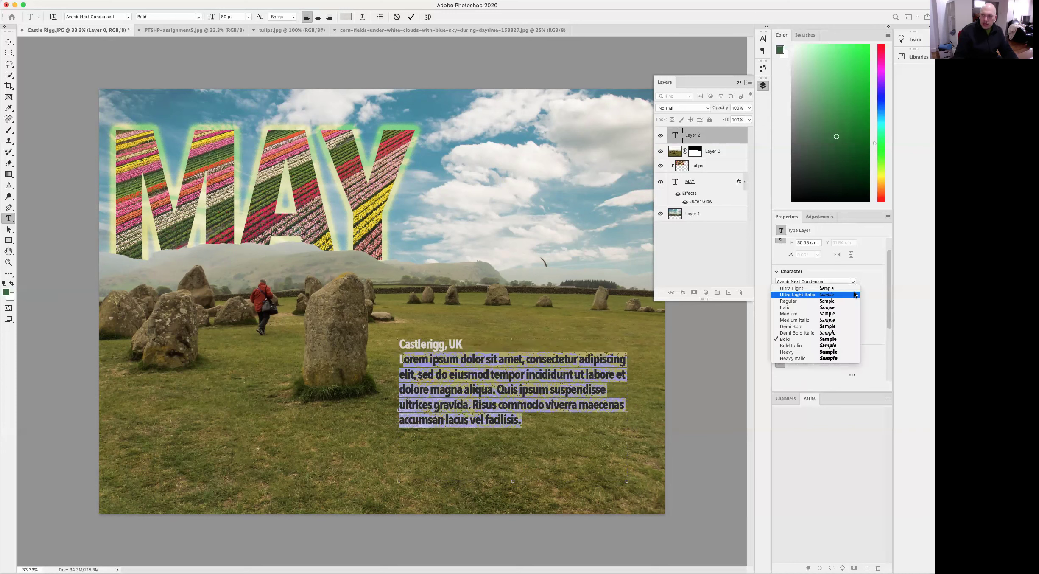
click(807, 301)
click(498, 384)
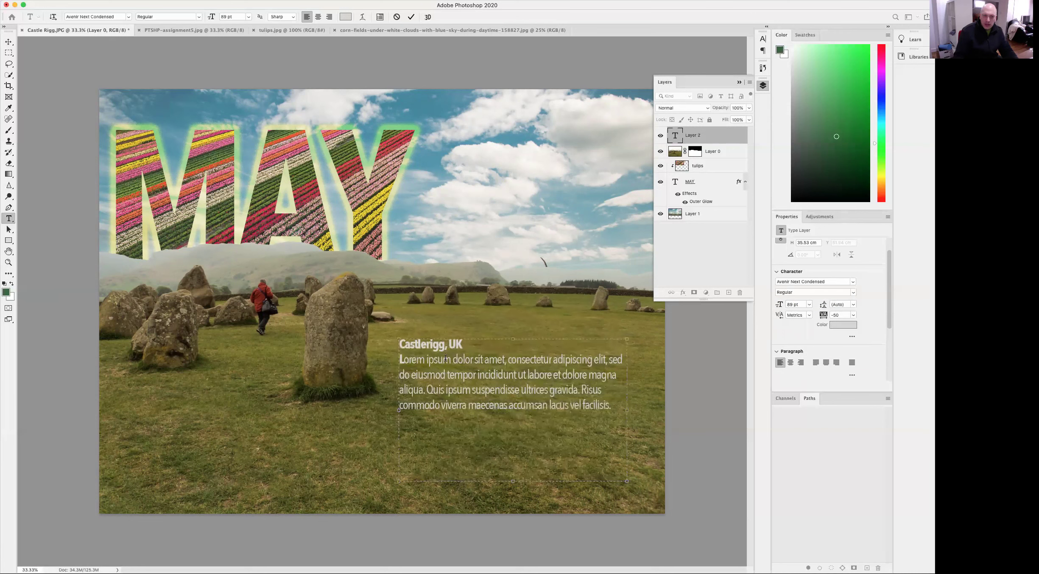
- Replace the bold opening letters of the body paragraph by retyping "Lor" in the Regular style
drag(410, 359, 402, 360)
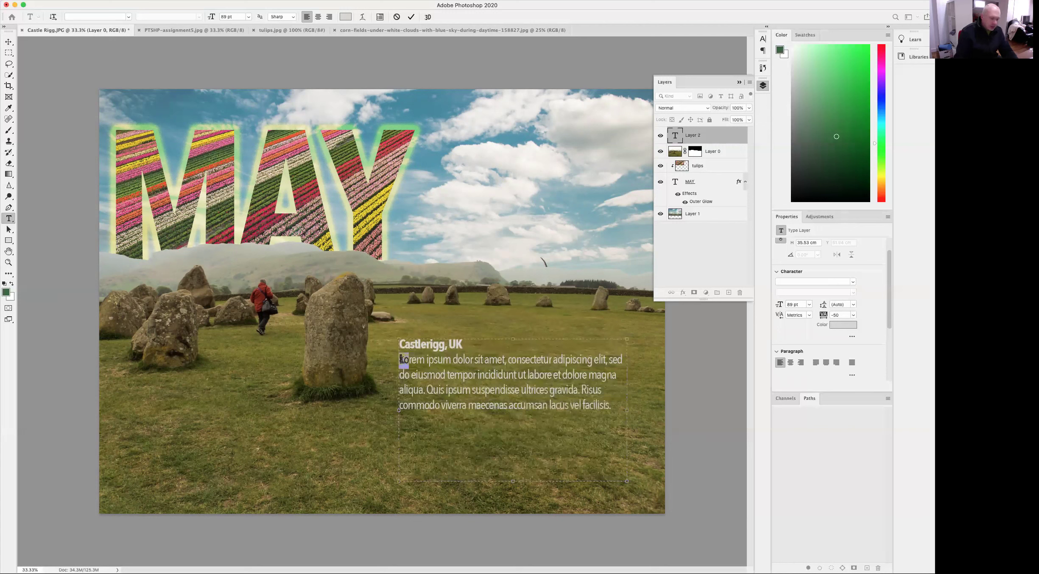
text(Lo)
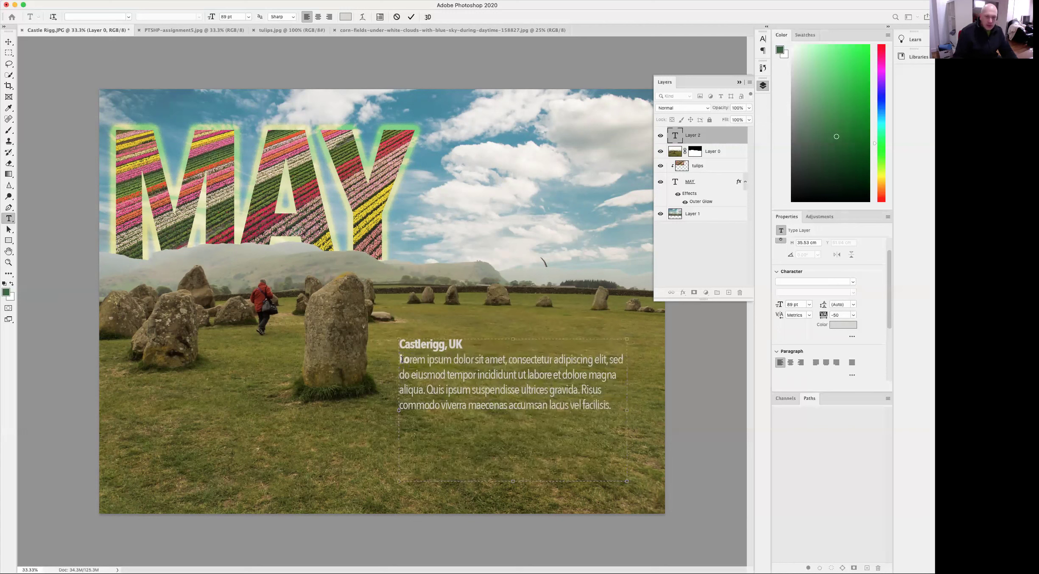
key(BackSpace)
key(BackSpace)
key(BackSpace)
text(Lo)
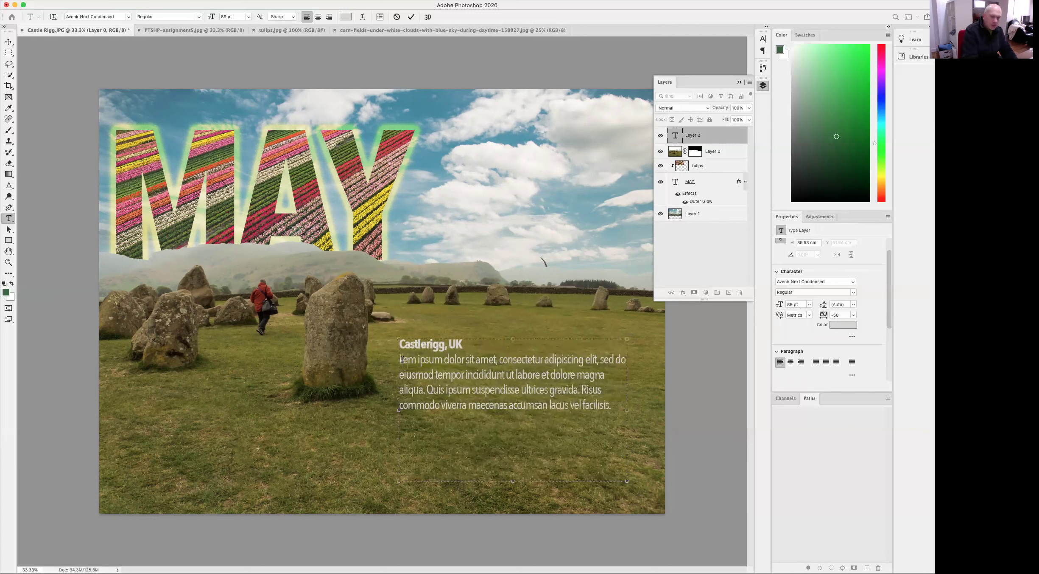
text(r)
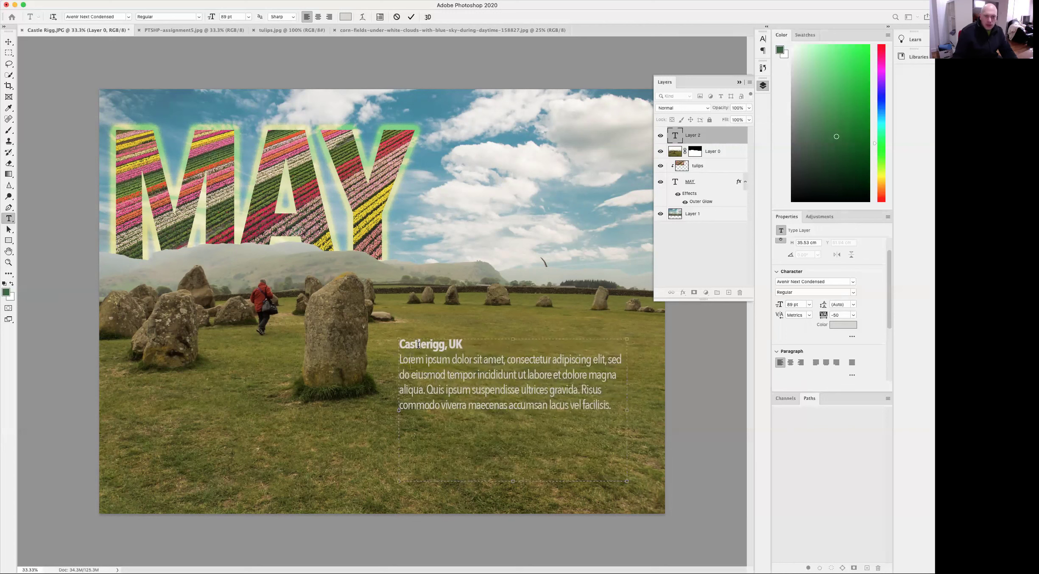
- Set the space after the "Castlerigg, UK" heading paragraph to 63.5 pt
triple_click(418, 344)
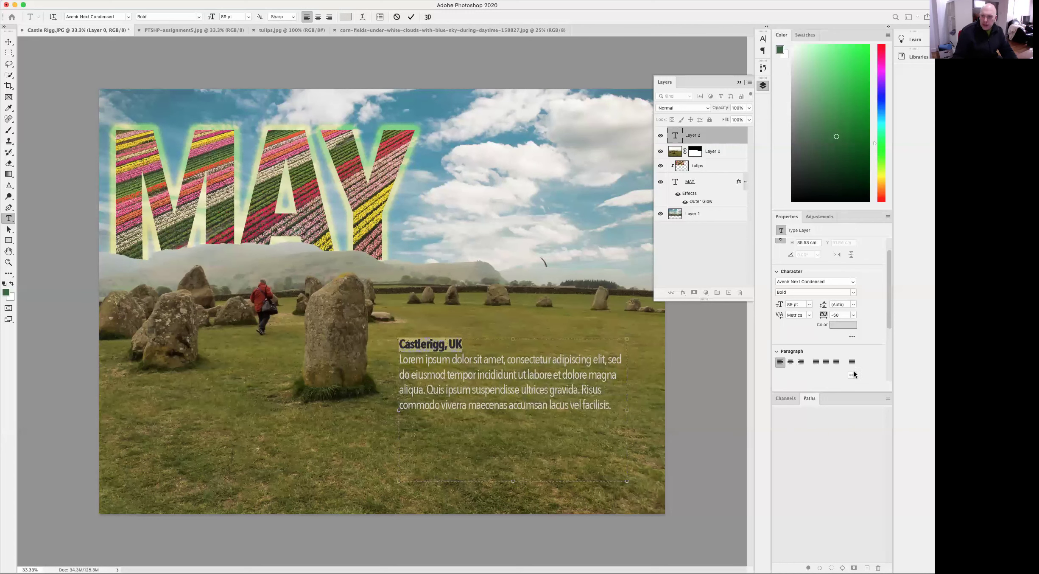
scroll(889, 297, down, 5)
scroll(880, 339, down, 2)
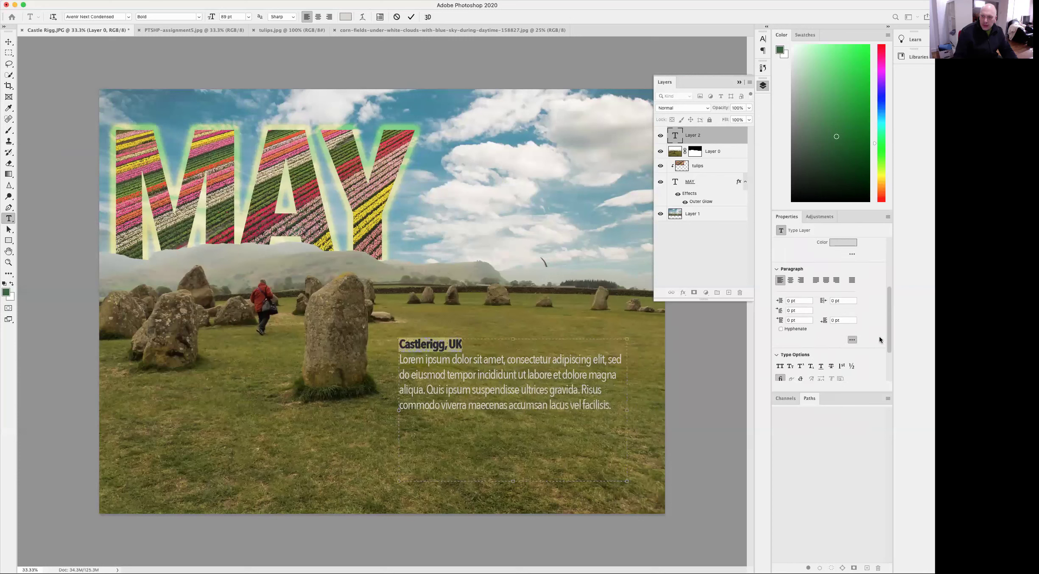
scroll(876, 357, up, 2)
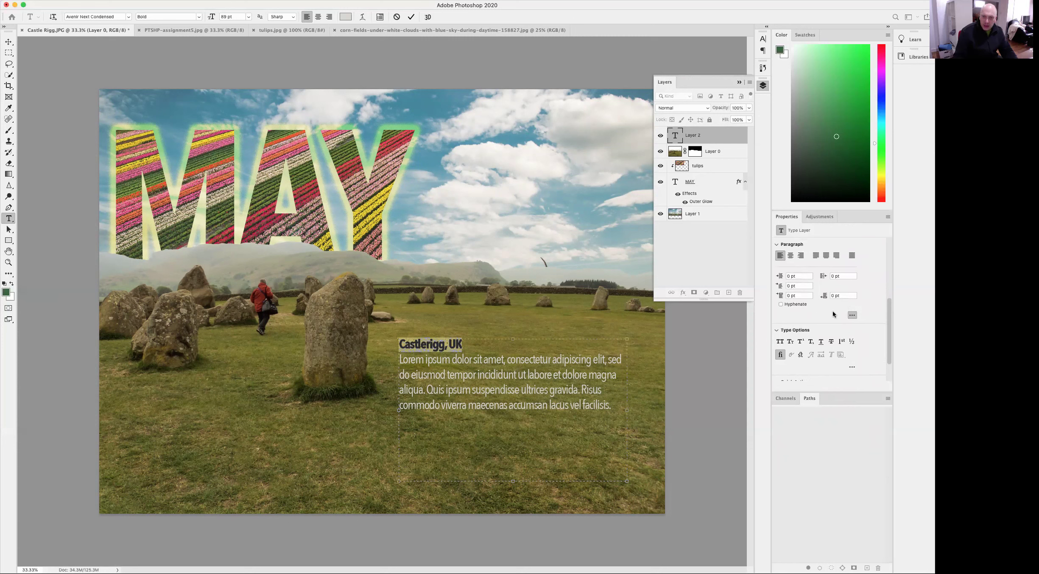
drag(825, 298, 845, 296)
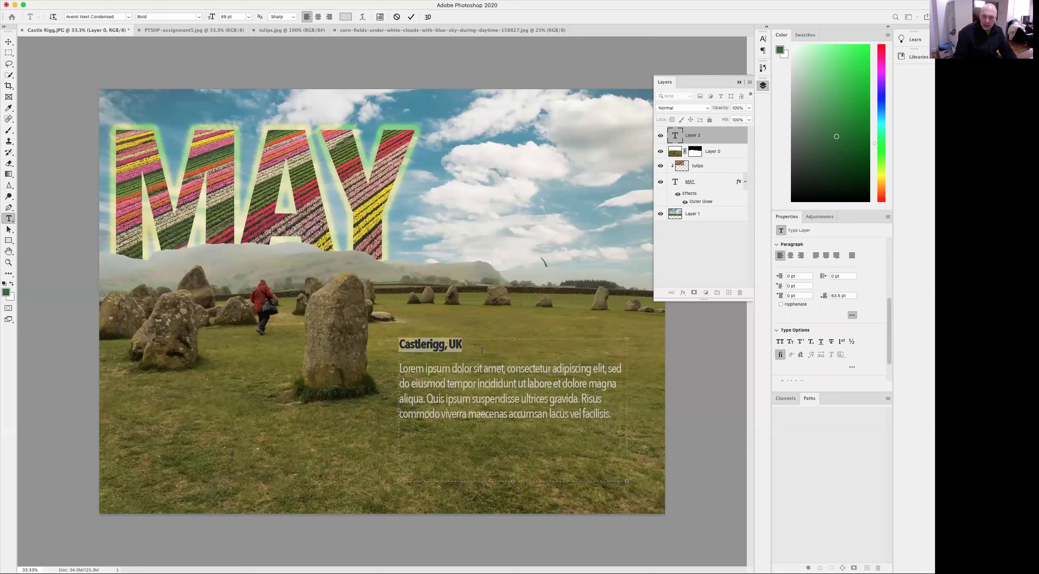
scroll(815, 301, up, 4)
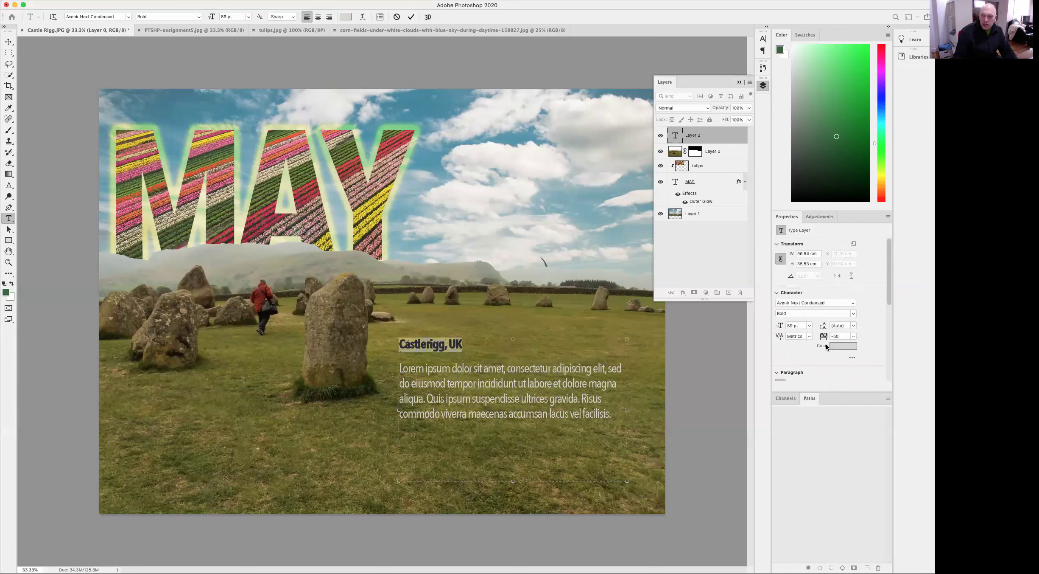
- Colour the "Castlerigg, UK" heading light green sampled from the MAY title's glow and move the text block to the lower-right area of the grass
click(844, 346)
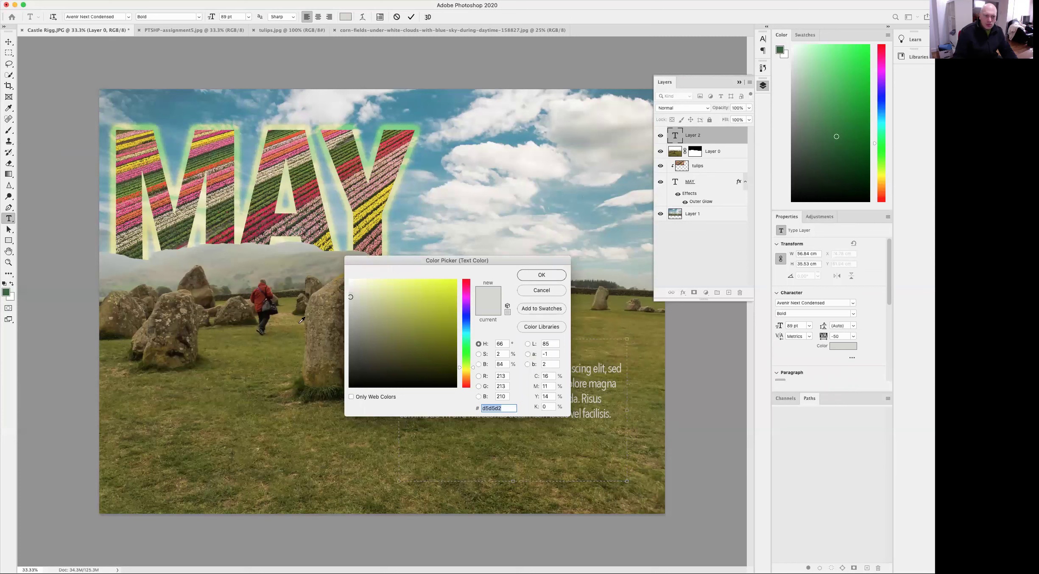
click(380, 202)
drag(462, 260, 262, 362)
click(361, 226)
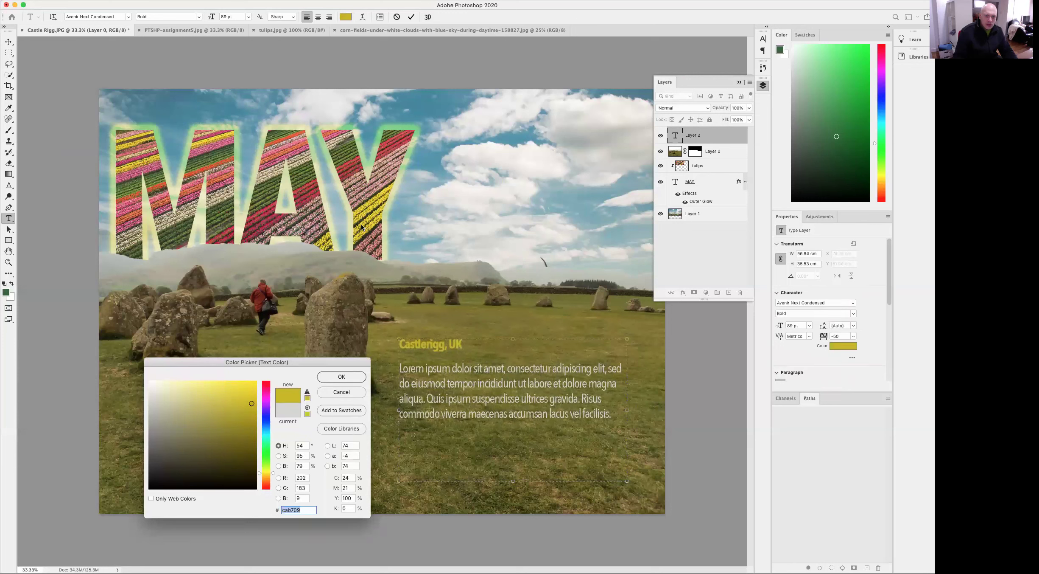
click(157, 140)
click(346, 376)
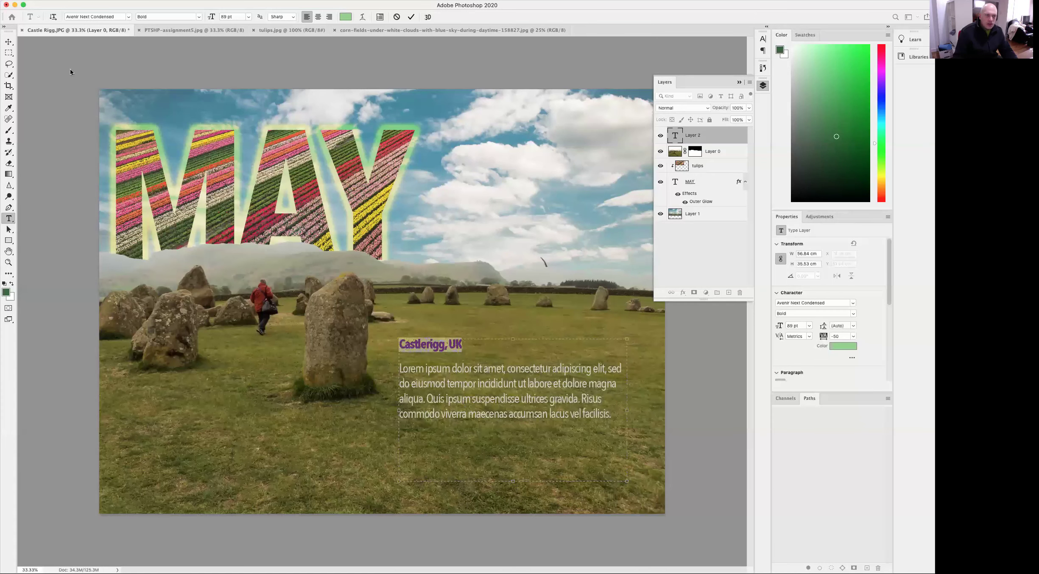
click(7, 43)
drag(510, 389, 529, 444)
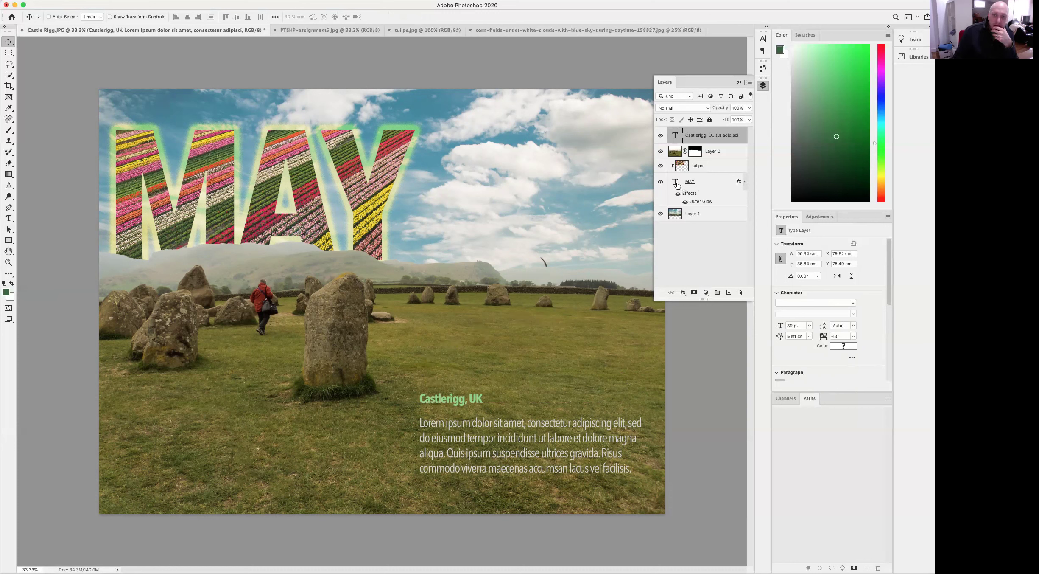
- Try "March" as the tulip-filled title text and shift it right so the whole word fits within the image
click(681, 169)
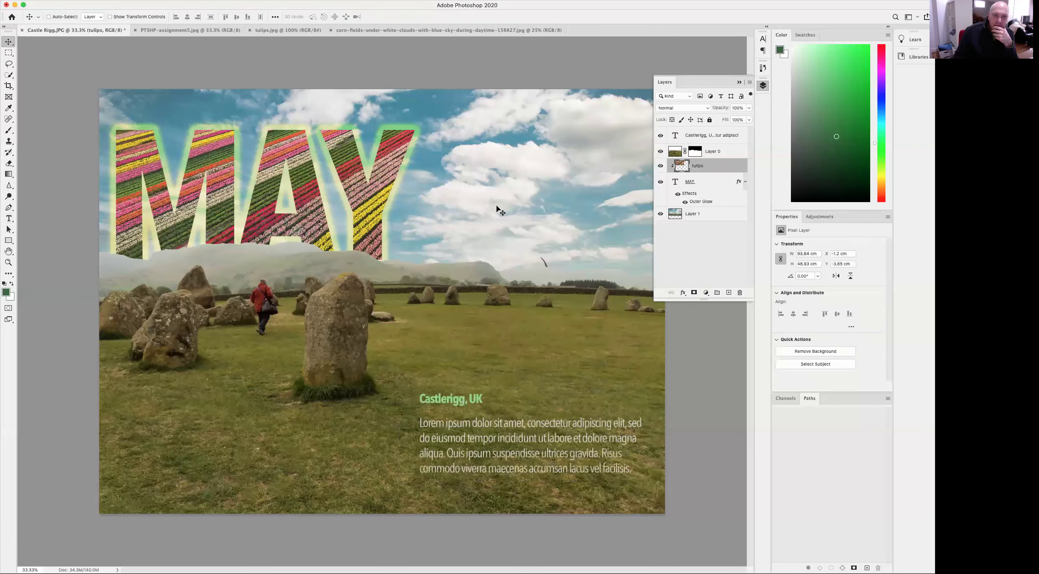
double_click(675, 183)
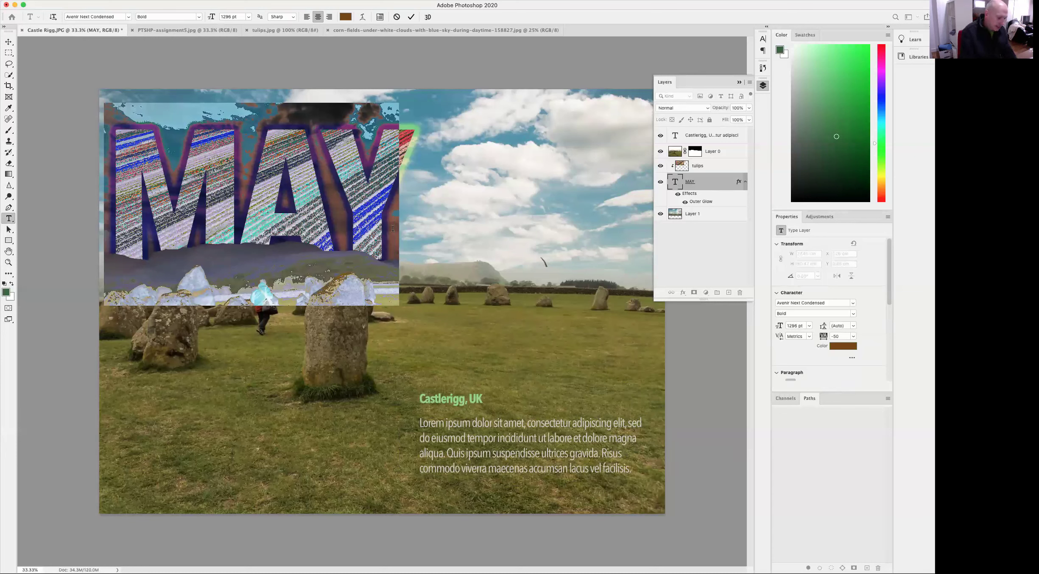
text(March)
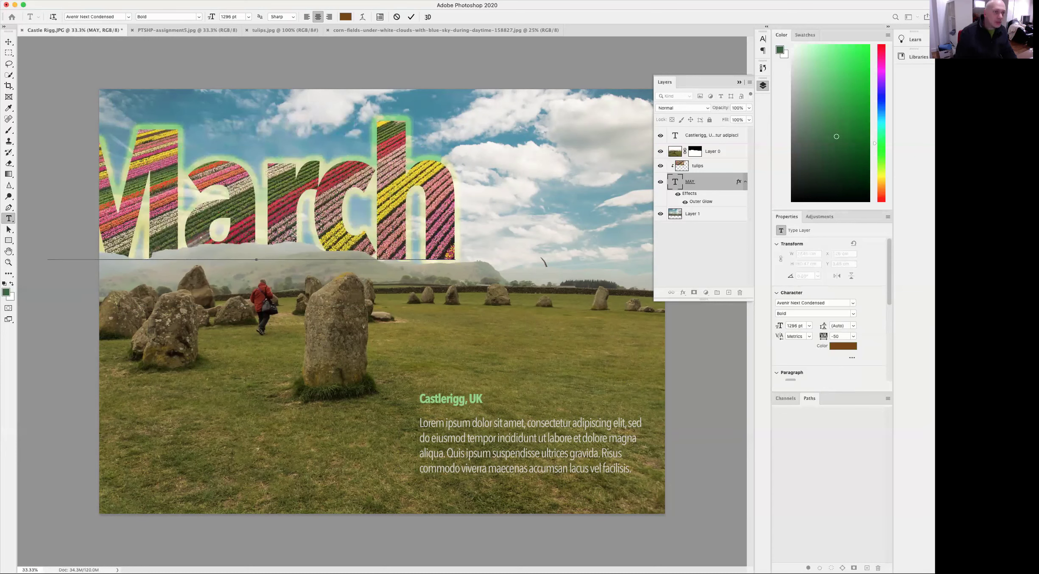
click(9, 42)
drag(311, 216, 346, 214)
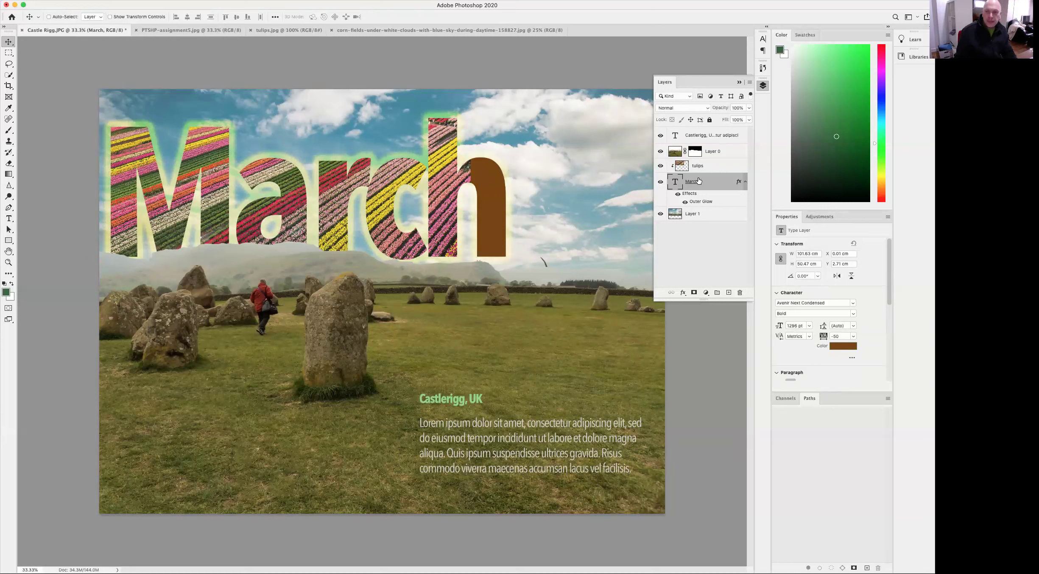
- Replace the title text with "June" and shift it left so it sits near the photo's left edge behind the hills
double_click(672, 183)
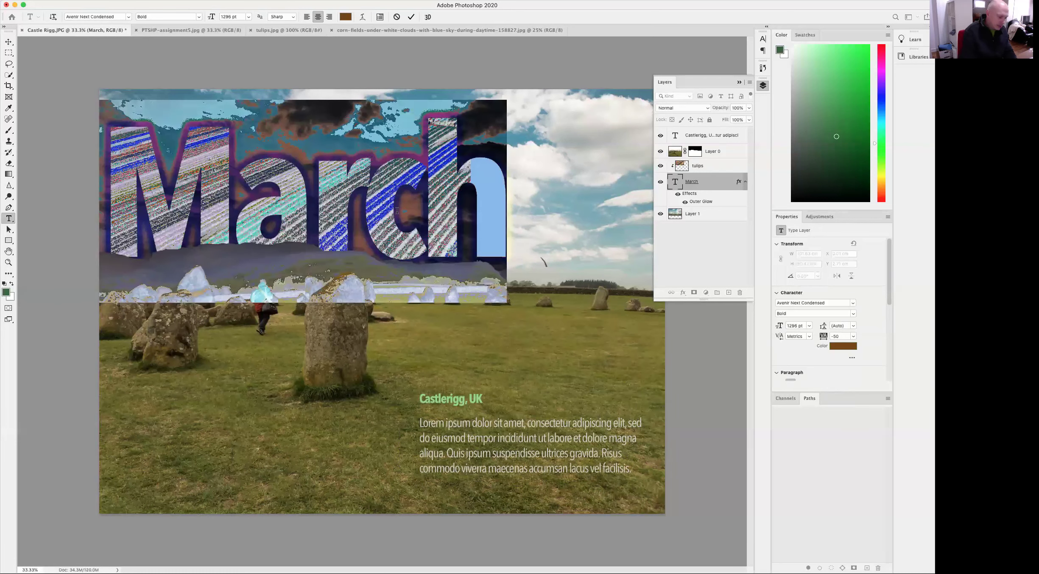
text(June)
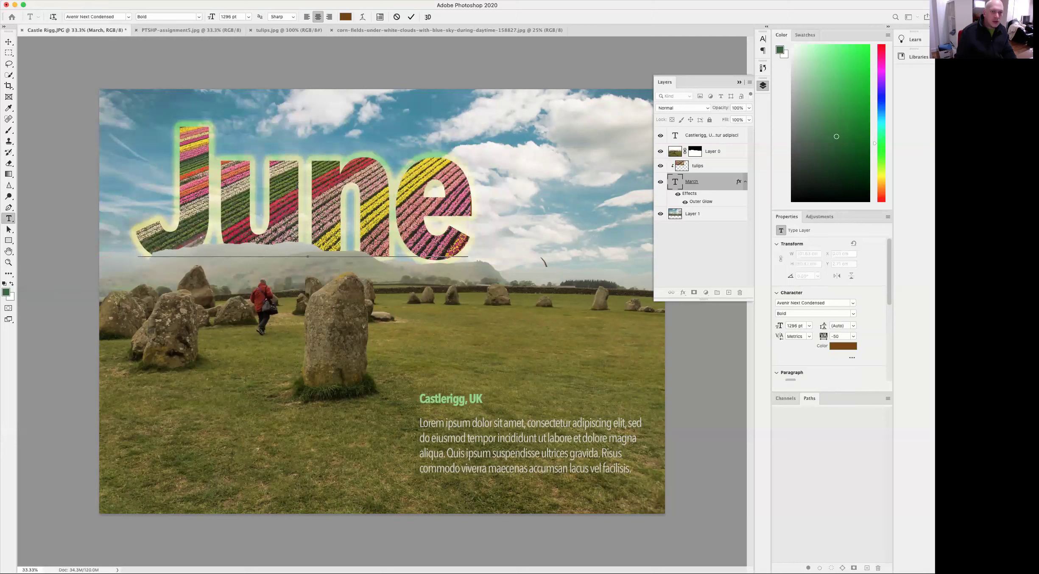
click(9, 41)
mouse_move(323, 200)
mouse_down()
mouse_move(292, 202)
mouse_move(319, 198)
mouse_up()
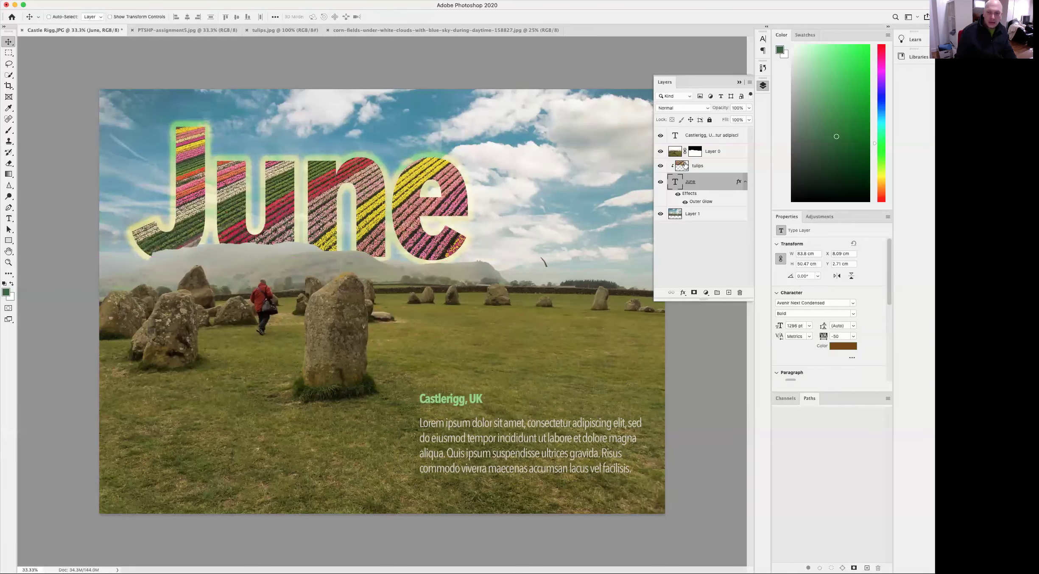
drag(405, 203, 376, 203)
drag(373, 212, 377, 212)
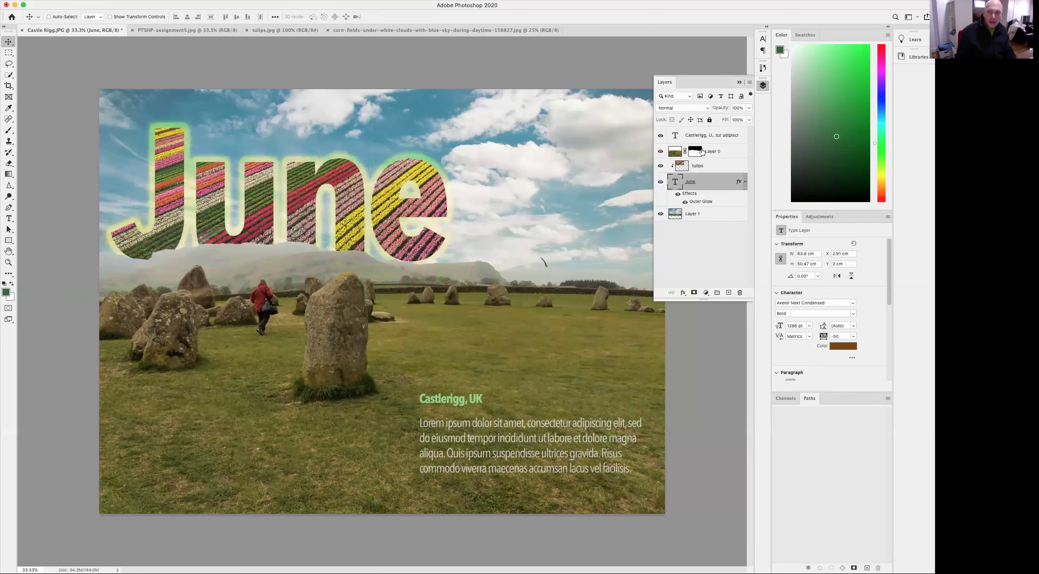
- Add a Curves adjustment layer directly above the cloudy sky layer, Layer 1
click(678, 166)
click(675, 215)
click(661, 214)
click(661, 215)
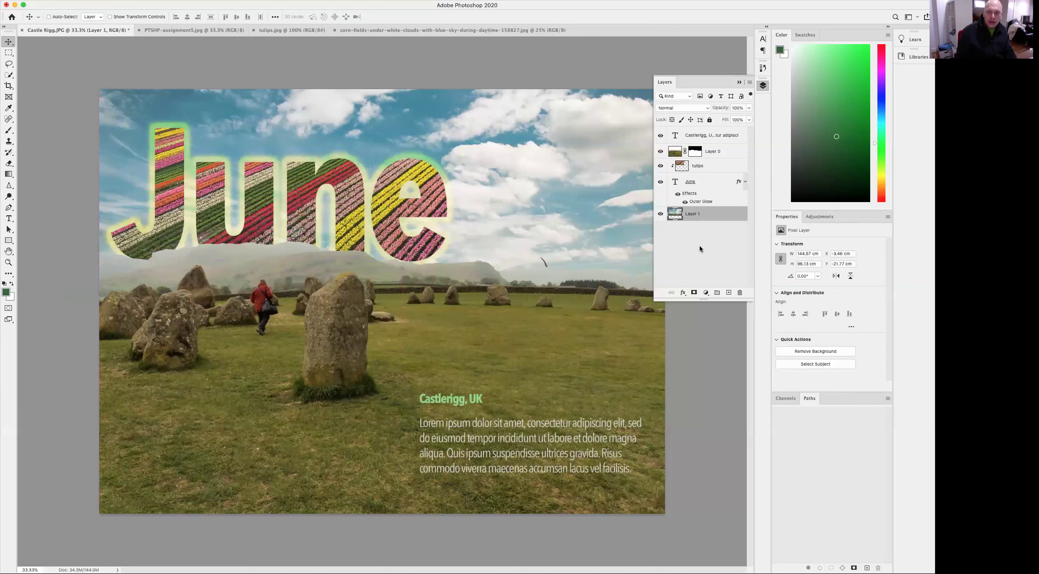
click(821, 217)
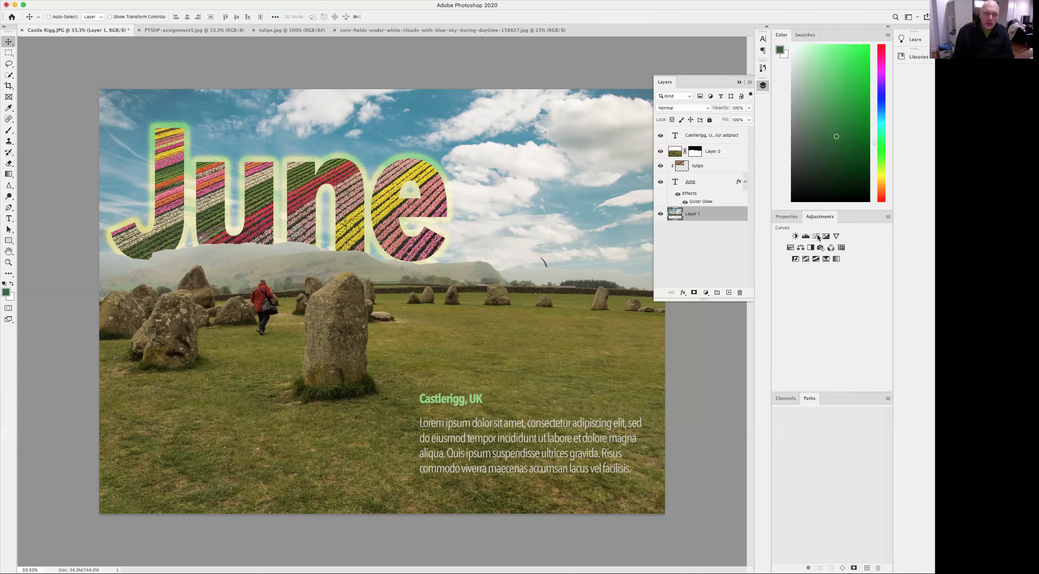
click(818, 236)
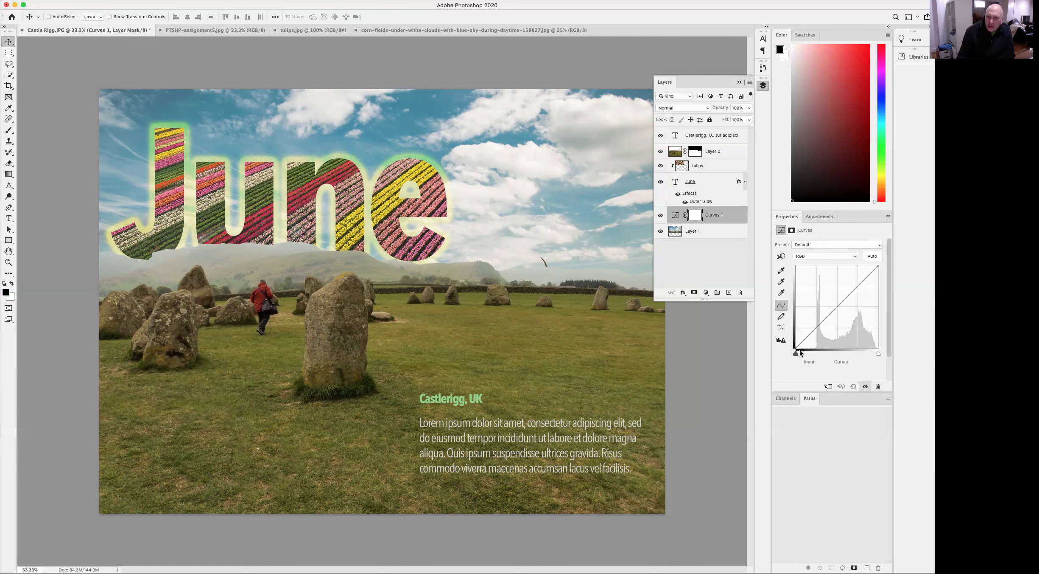
- Raise the RGB curve's black point slightly, keep the white point at 255, and lower the midtones to input 131, output 98
mouse_move(798, 354)
mouse_down()
mouse_move(825, 354)
mouse_move(804, 355)
mouse_up()
drag(878, 354, 854, 354)
drag(854, 266, 878, 266)
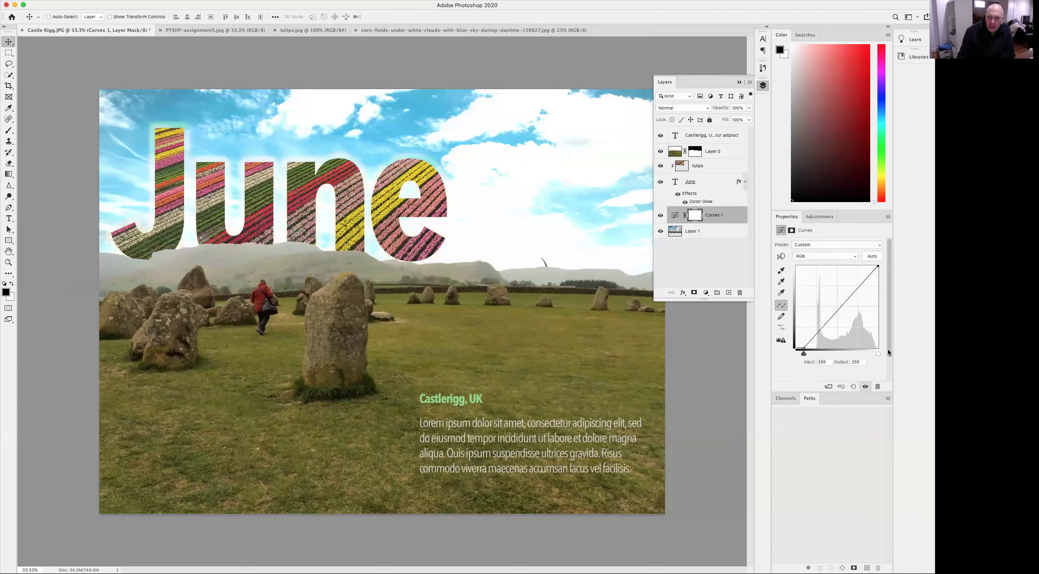
drag(835, 313, 839, 316)
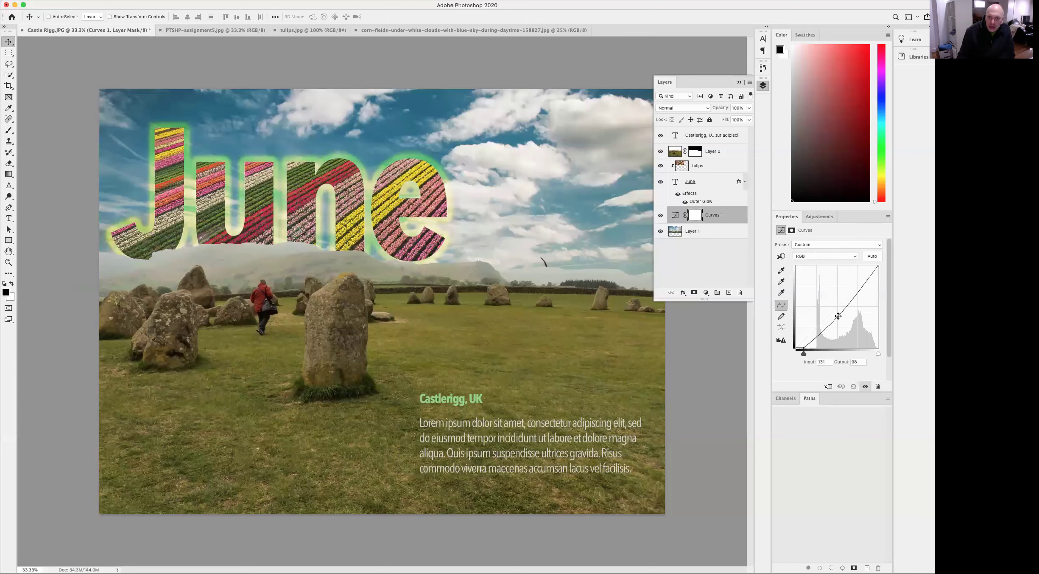
- Try bending the sky's Green and Red channel curves, removing the added curve points again
click(827, 257)
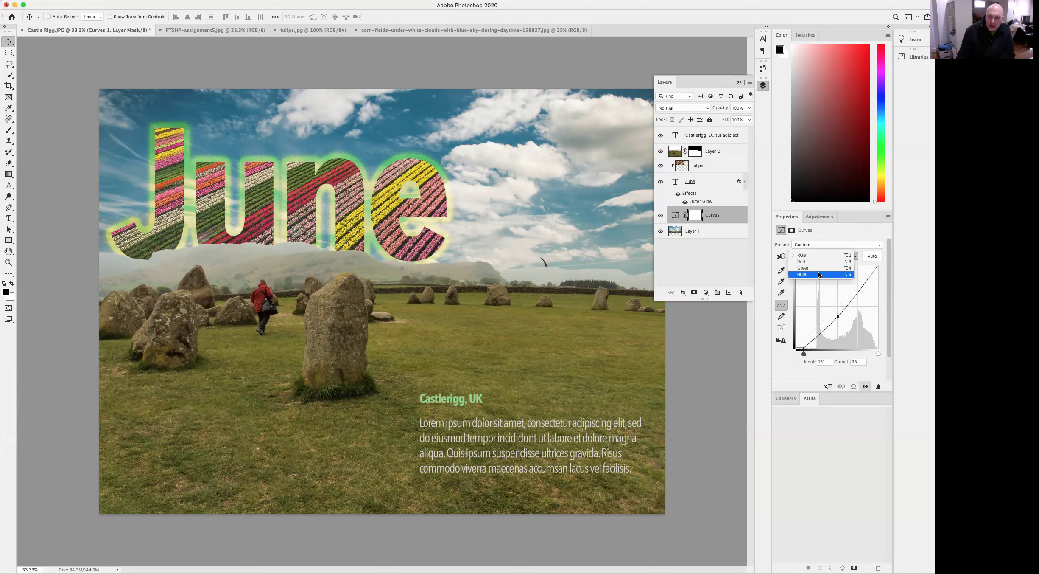
click(821, 268)
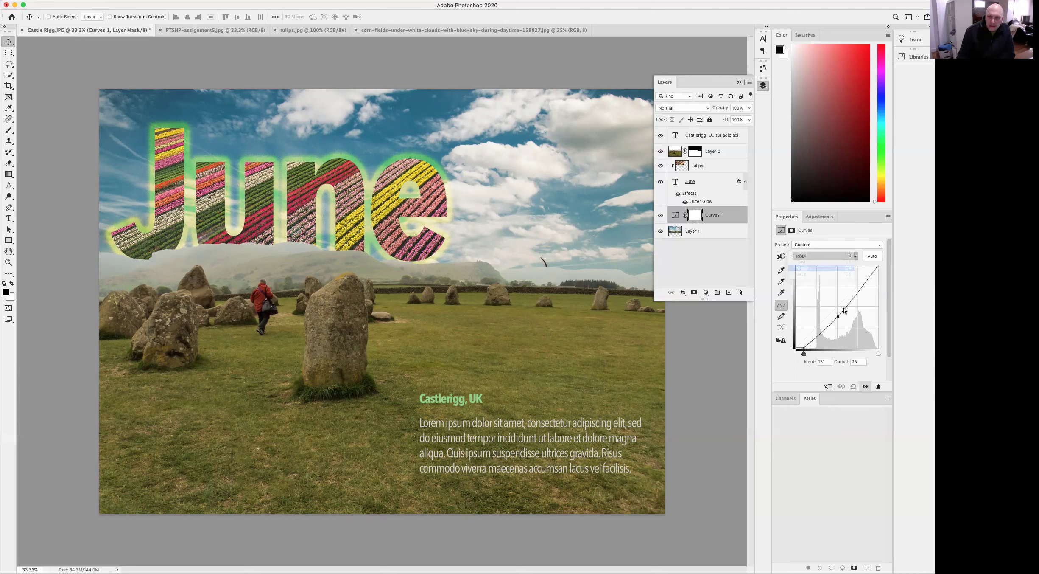
drag(836, 307, 811, 319)
key(super+z)
drag(853, 277, 859, 290)
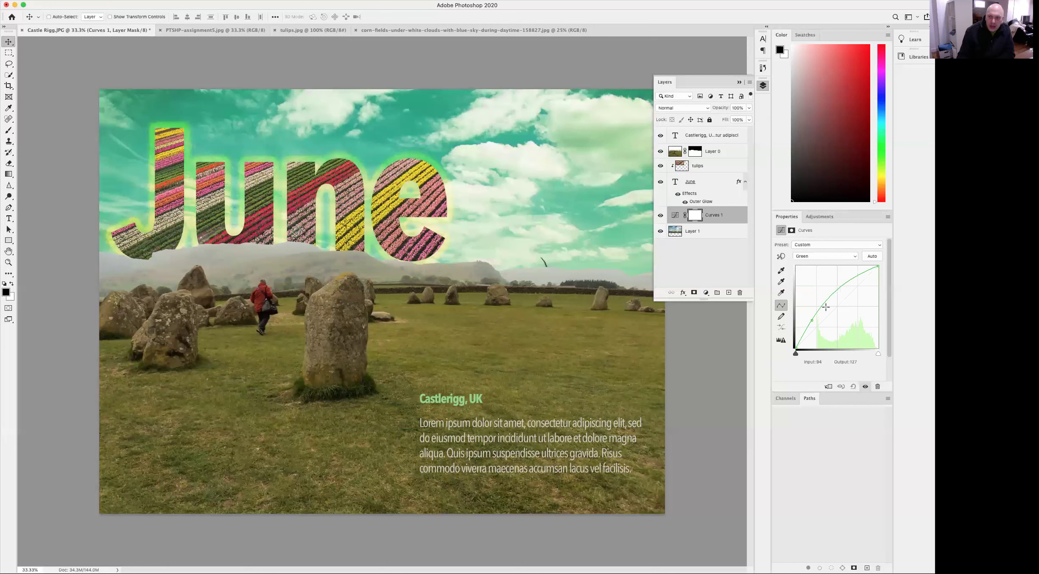
drag(812, 320, 811, 205)
click(820, 256)
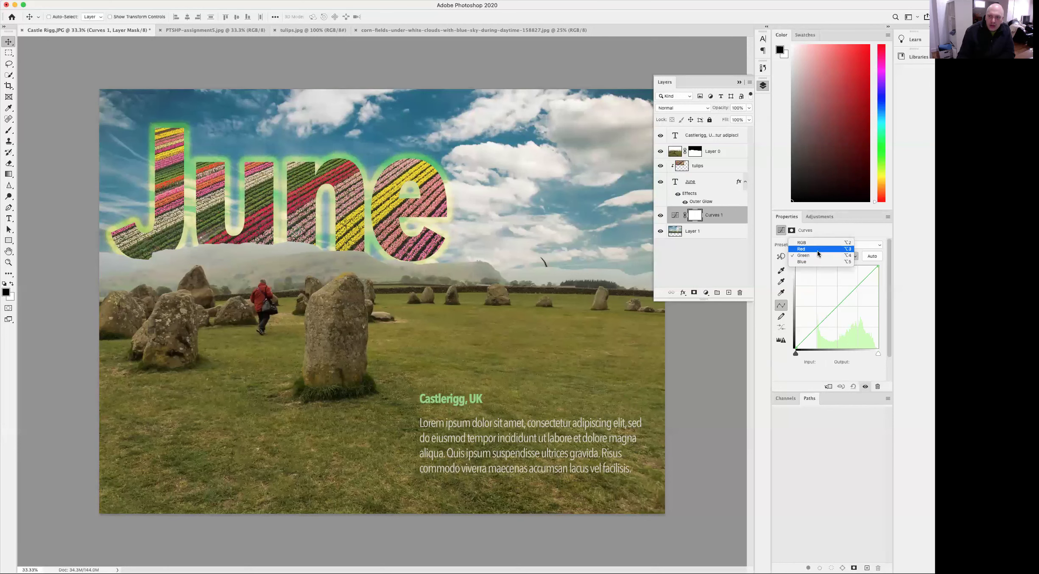
click(817, 247)
drag(837, 307, 824, 202)
- Lower the sky's Blue channel curve at inputs of about 76 and 196 to outputs of about 48 and 179, and compare with Curves hidden
click(821, 256)
click(819, 274)
click(818, 320)
drag(819, 320, 821, 332)
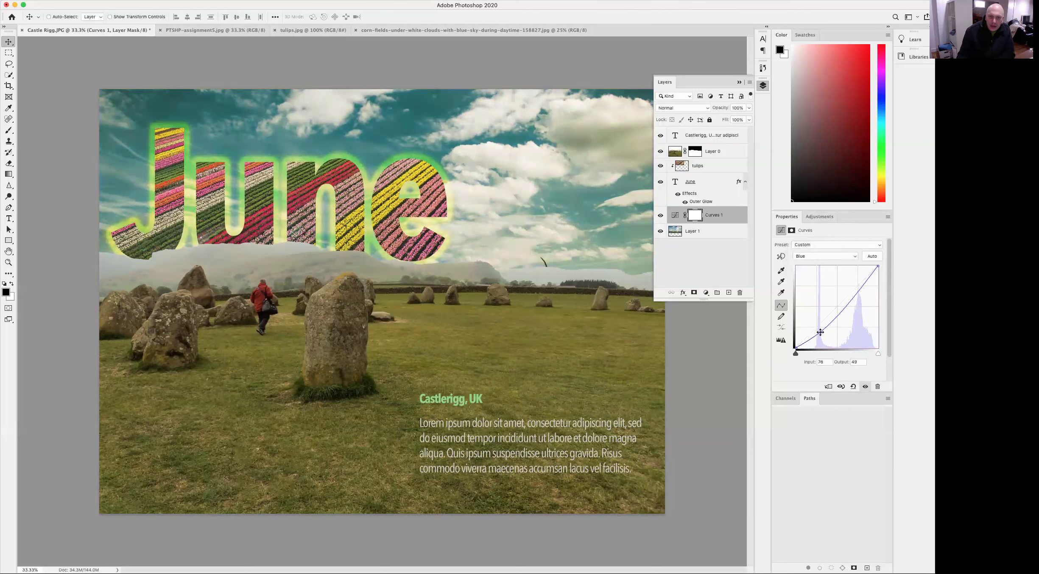
drag(860, 291, 858, 289)
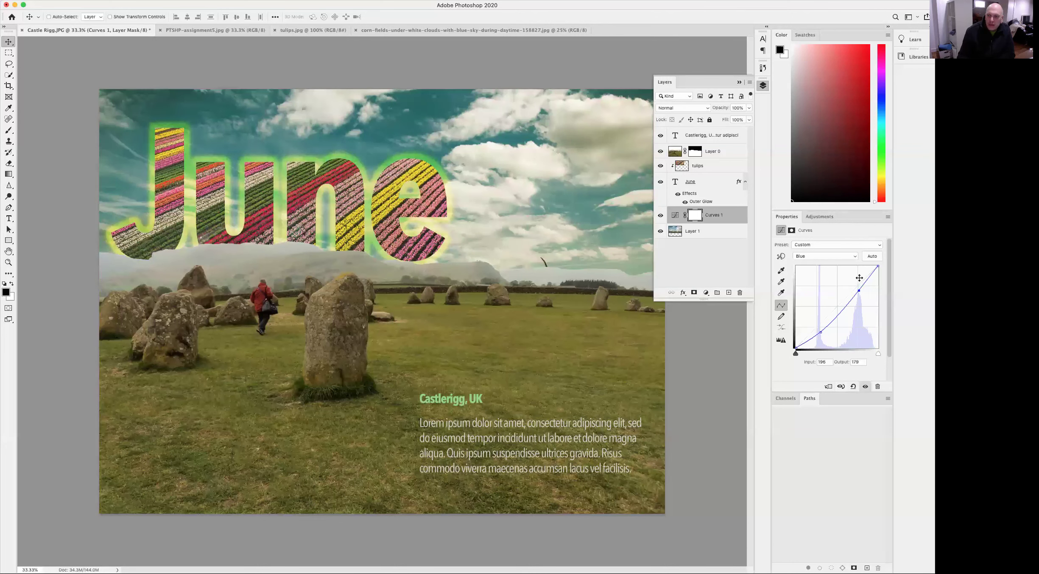
click(662, 218)
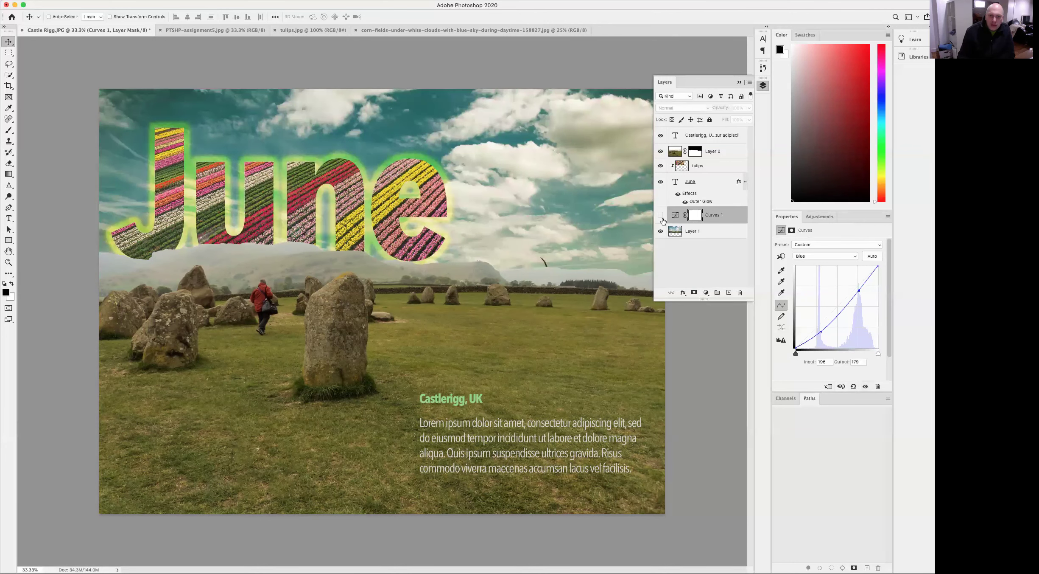
click(661, 216)
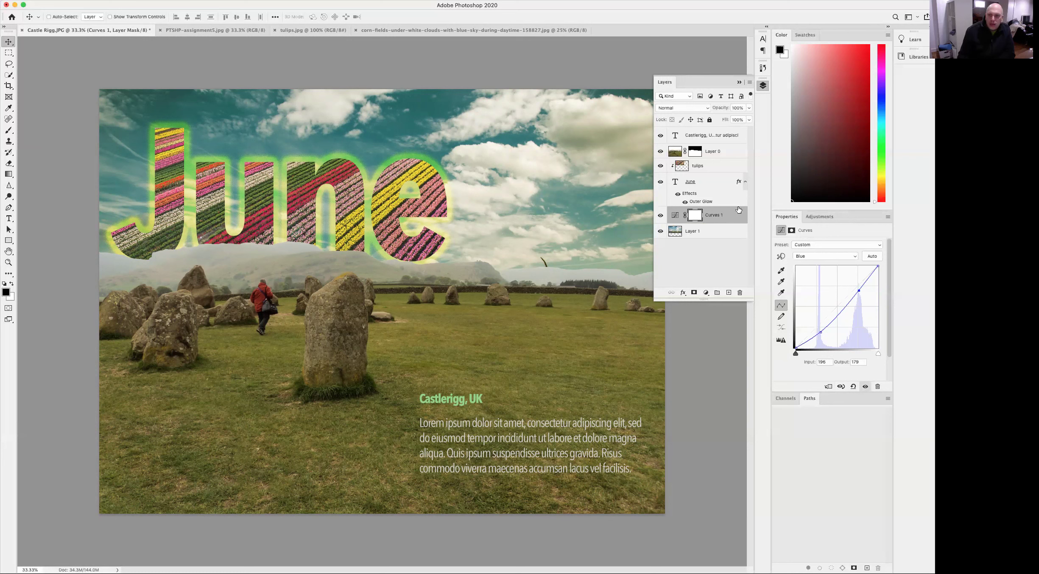
- Select the foreground stone circle layer, Layer 0
click(679, 155)
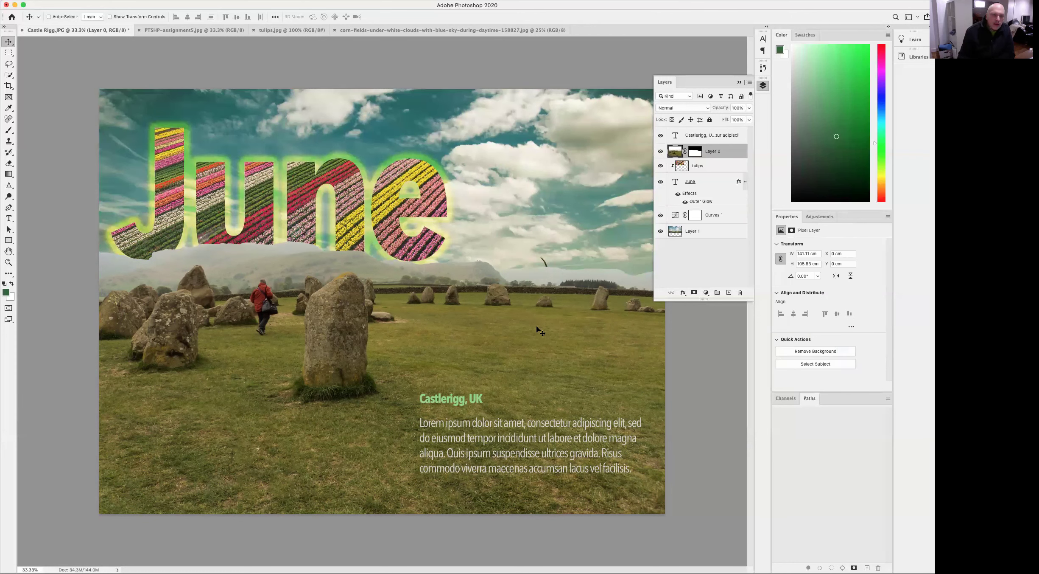